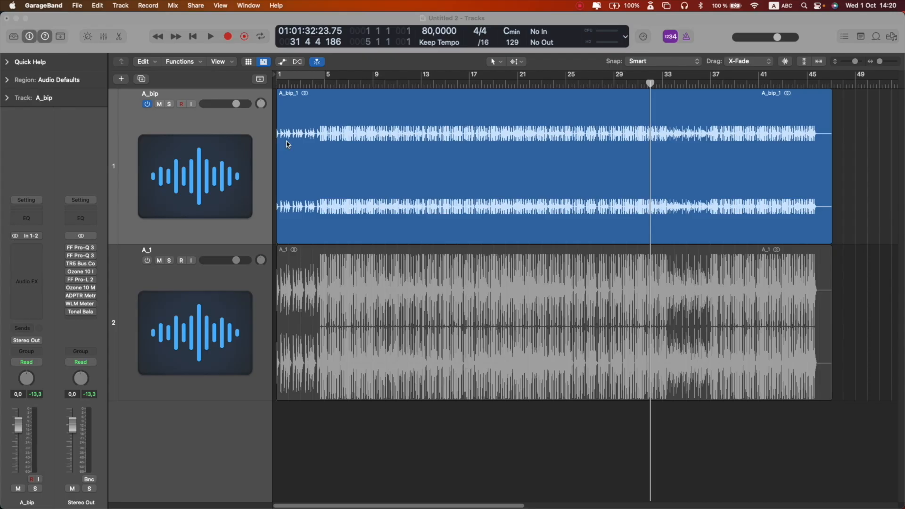
# - Select the A_bip track
pyautogui.click(263, 134)
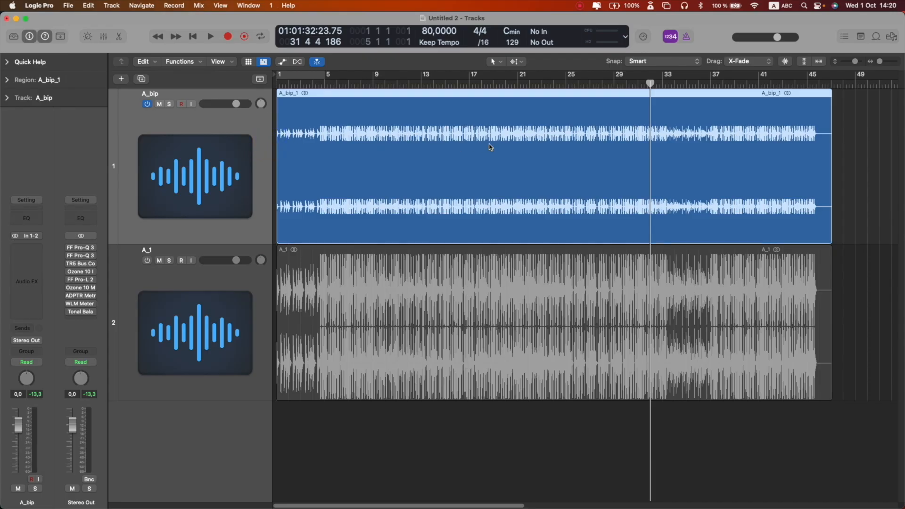
pyautogui.click(250, 292)
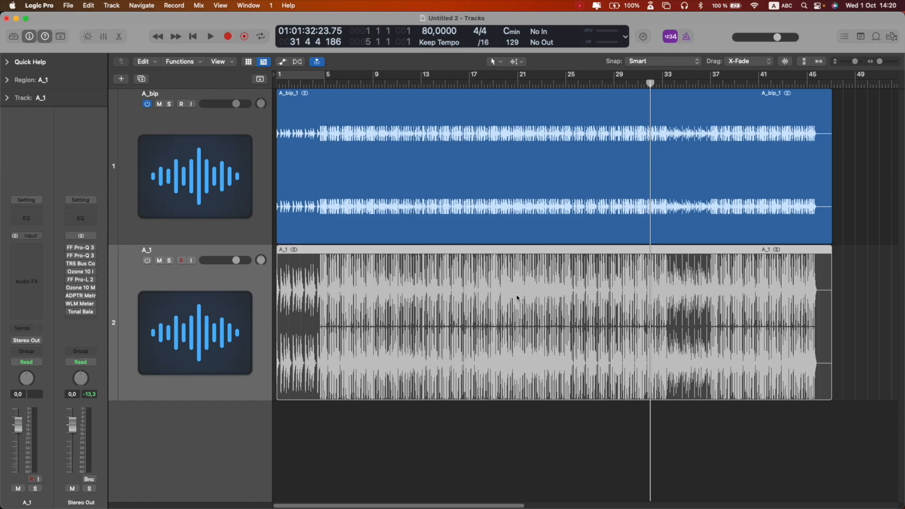
pyautogui.click(261, 134)
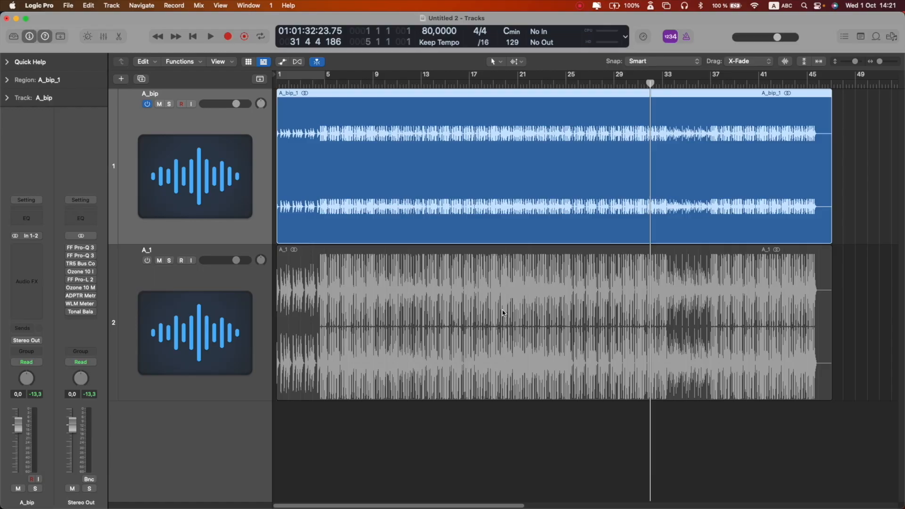
# - Set the audio I/O buffer size to 1024 samples, apply it, and close the settings window
pyautogui.click(47, 8)
pyautogui.moveTo(71, 35)
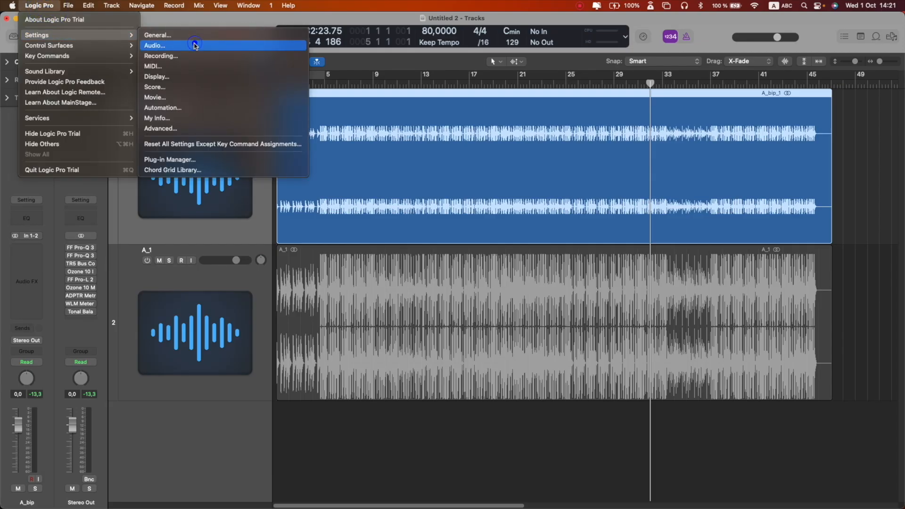
pyautogui.click(195, 46)
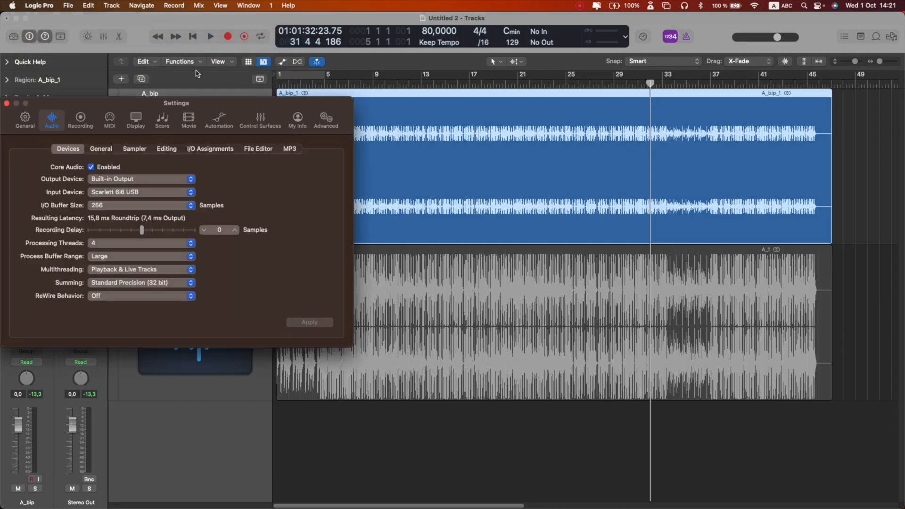
pyautogui.click(190, 208)
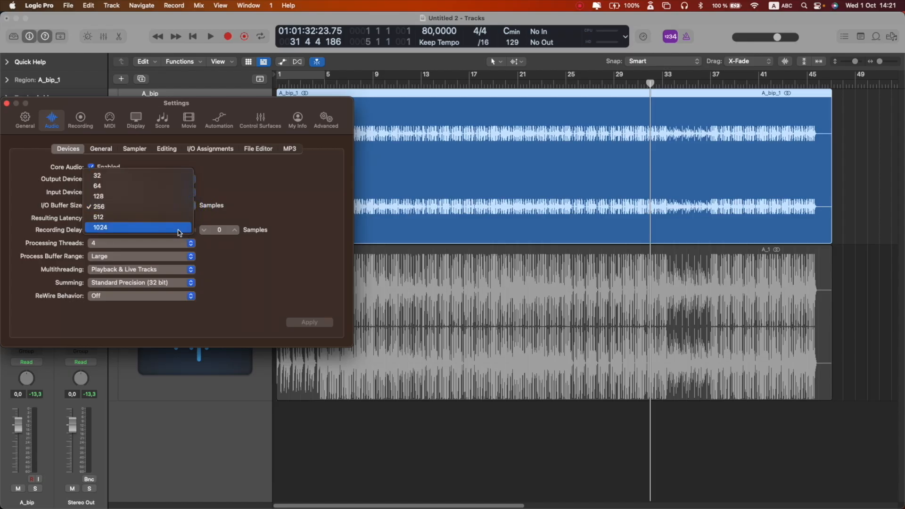
pyautogui.click(180, 233)
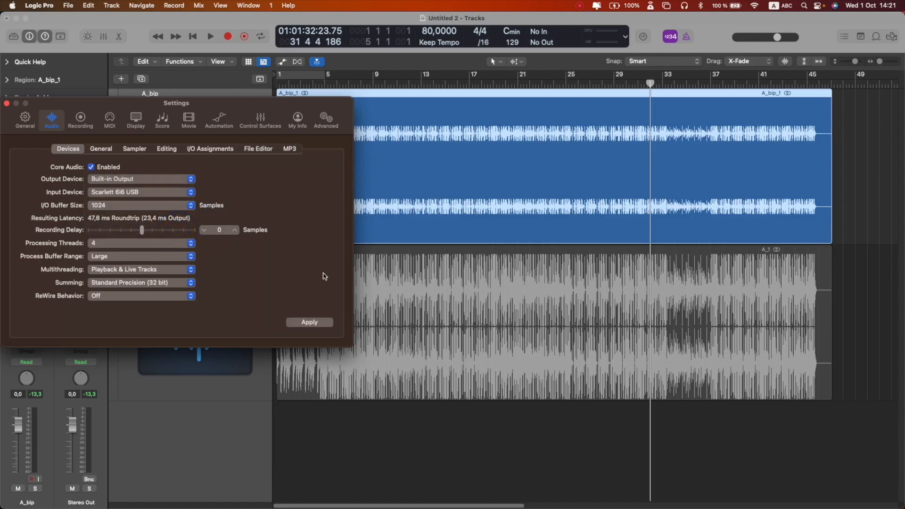
pyautogui.click(313, 323)
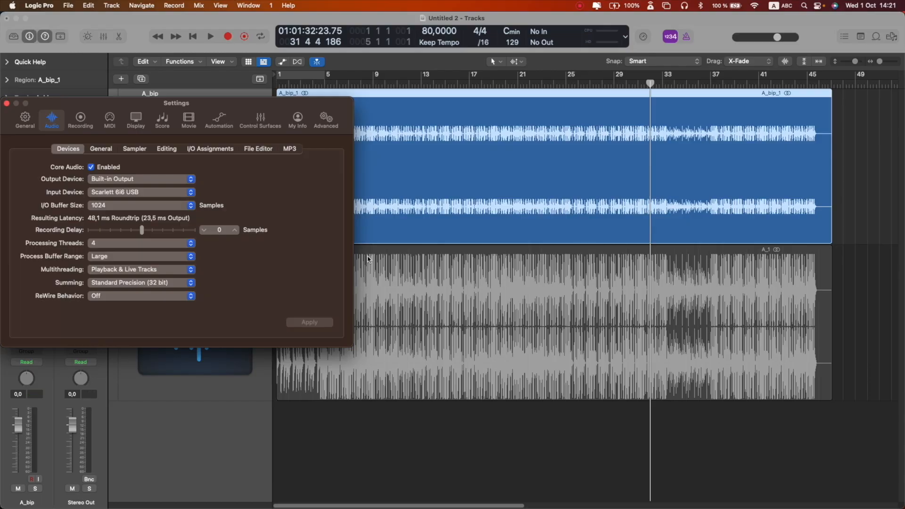
pyautogui.click(7, 103)
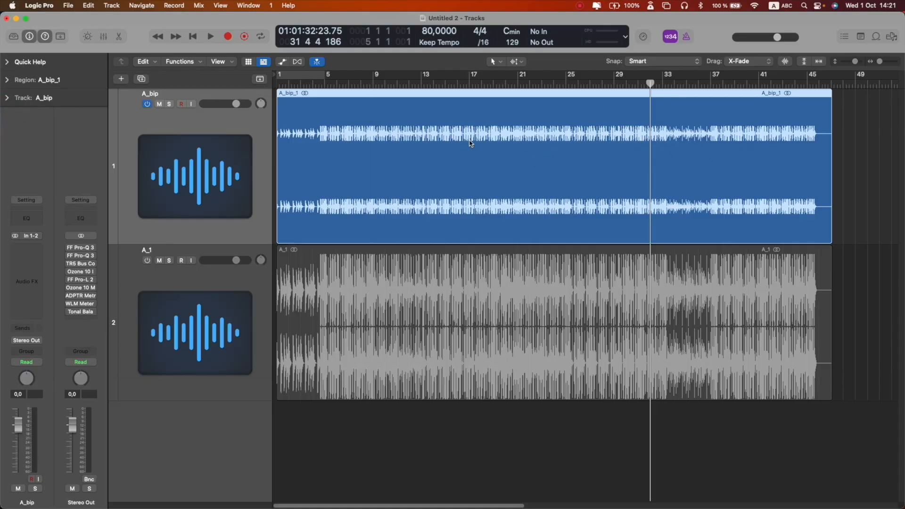
# - Play the project from the beginning to listen to the A_bip track
pyautogui.scroll(6, 579, 154)
pyautogui.scroll(-5, 579, 153)
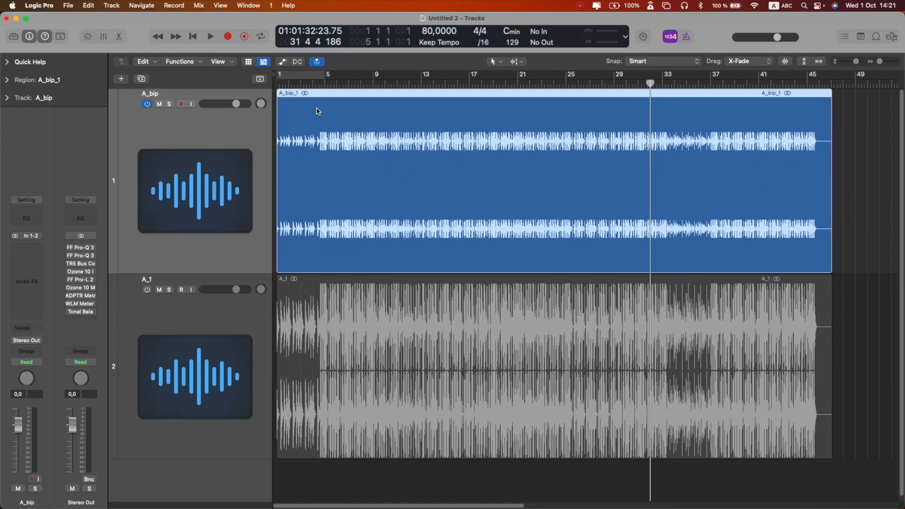
pyautogui.click(283, 86)
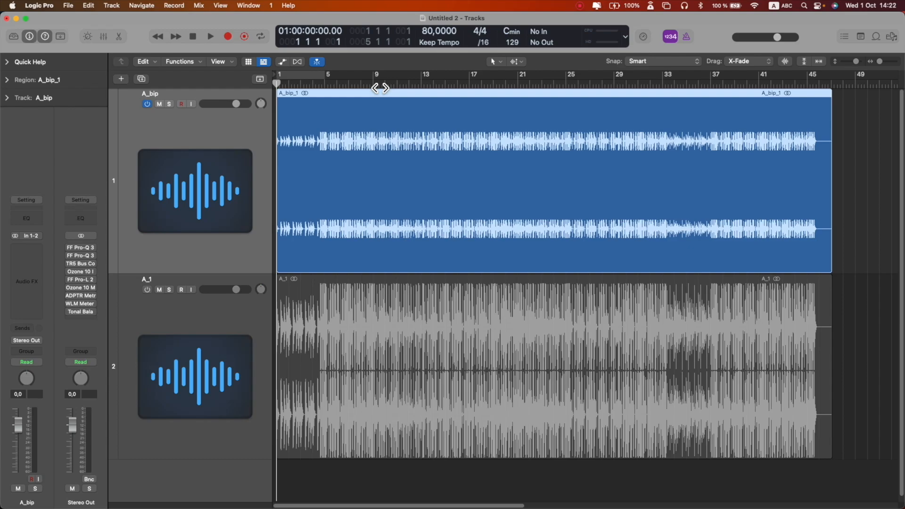
pyautogui.press('space')
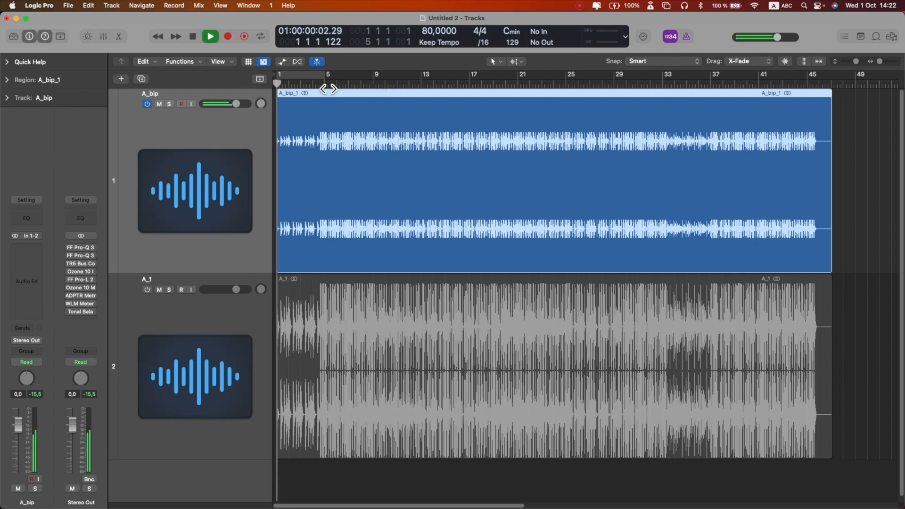
pyautogui.press('super+Right')
pyautogui.press('super+Right')
pyautogui.hscroll(-1, 383, 122)
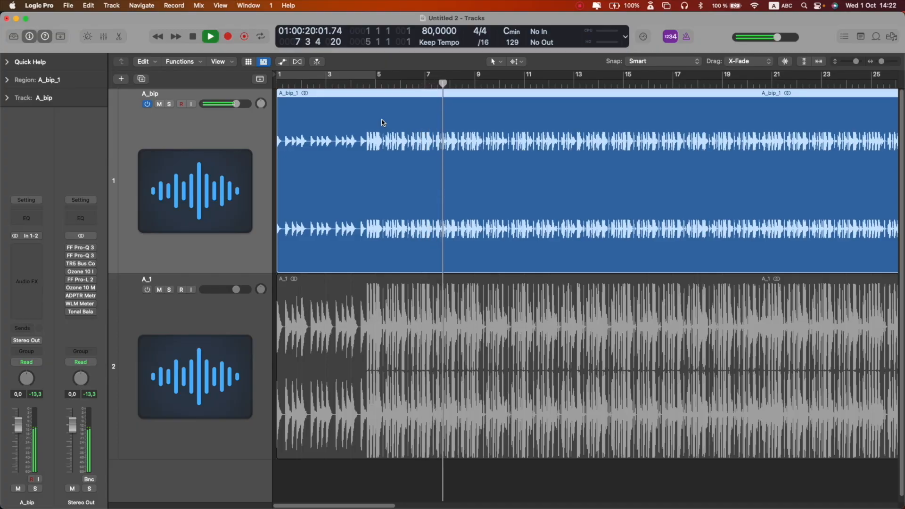
pyautogui.press('space')
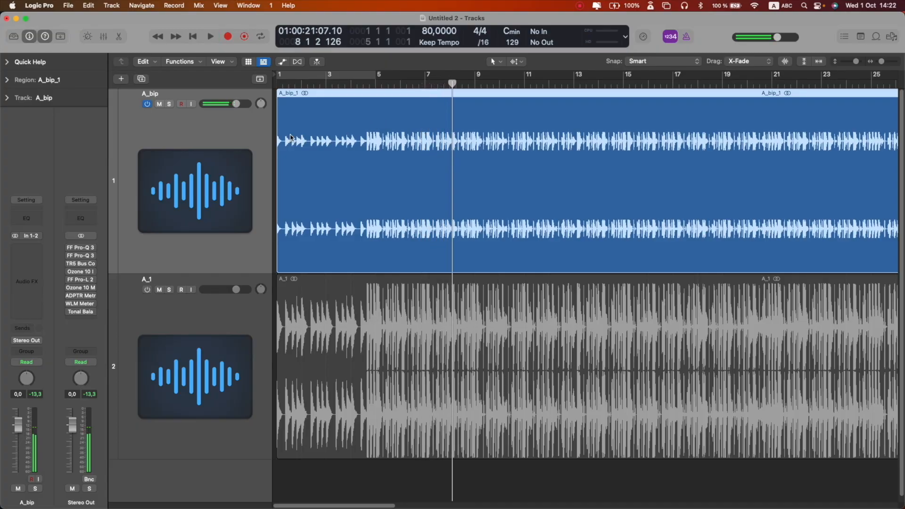
# - Switch off the A_bip track, switch on the A_1 track, and play it from bar 5
pyautogui.click(147, 104)
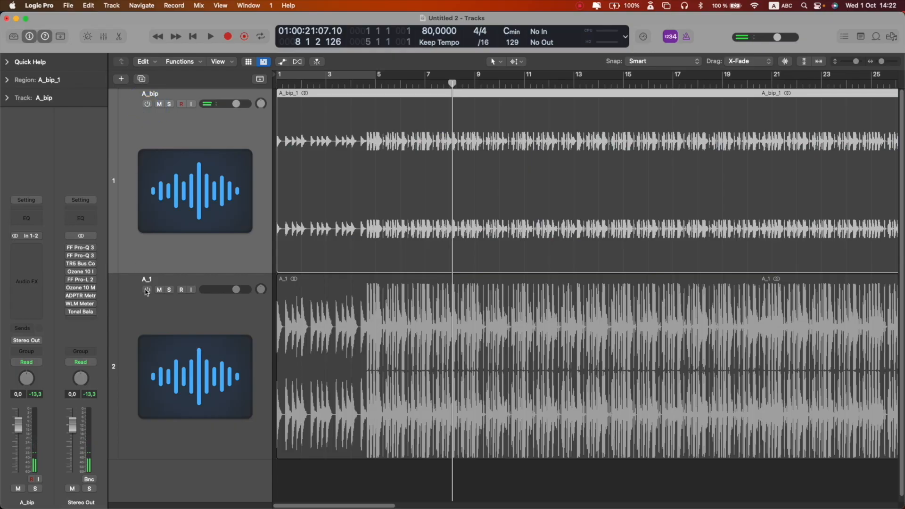
pyautogui.click(147, 290)
pyautogui.click(376, 84)
pyautogui.press('space')
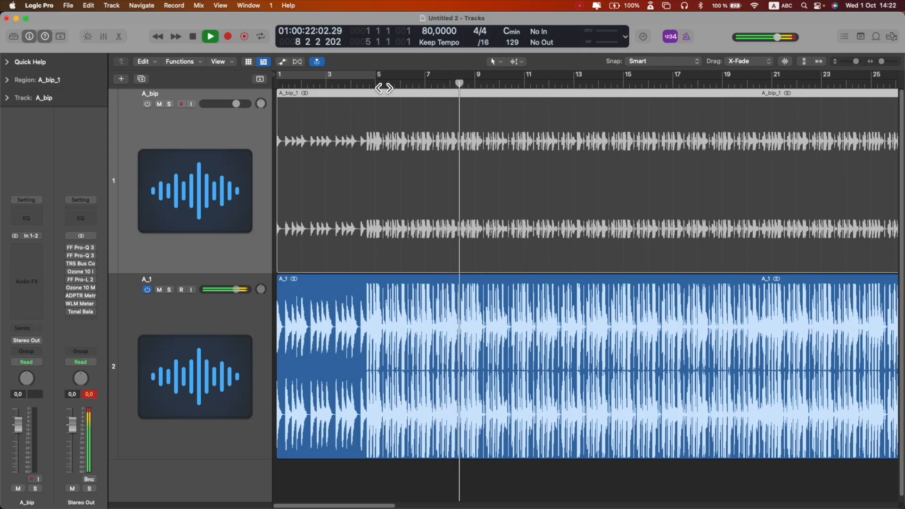
pyautogui.press('space')
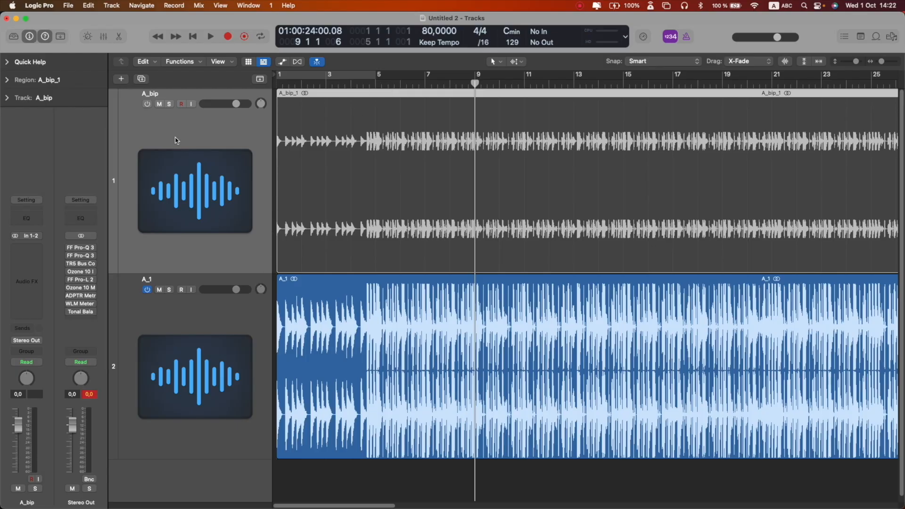
# - Switch the A_bip track back on and the A_1 track off
pyautogui.click(146, 101)
pyautogui.click(147, 289)
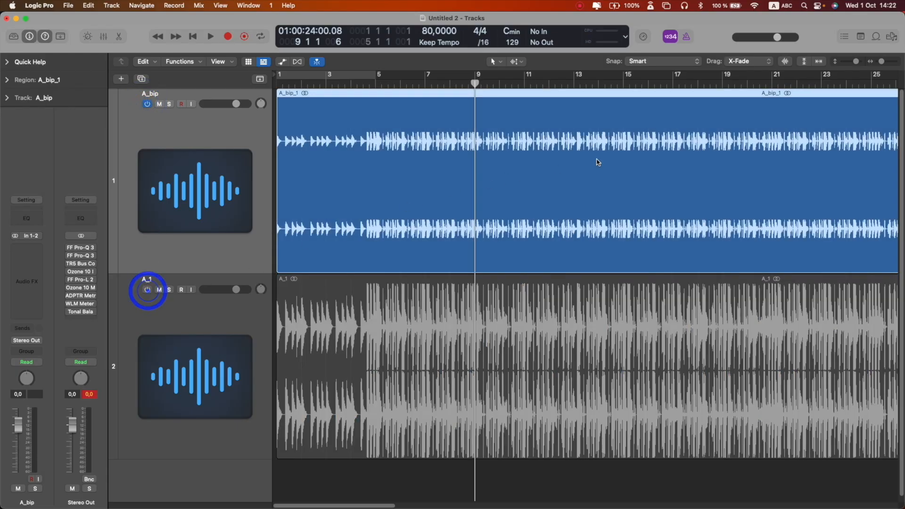
pyautogui.press('super+Up')
pyautogui.scroll(-5, 552, 164)
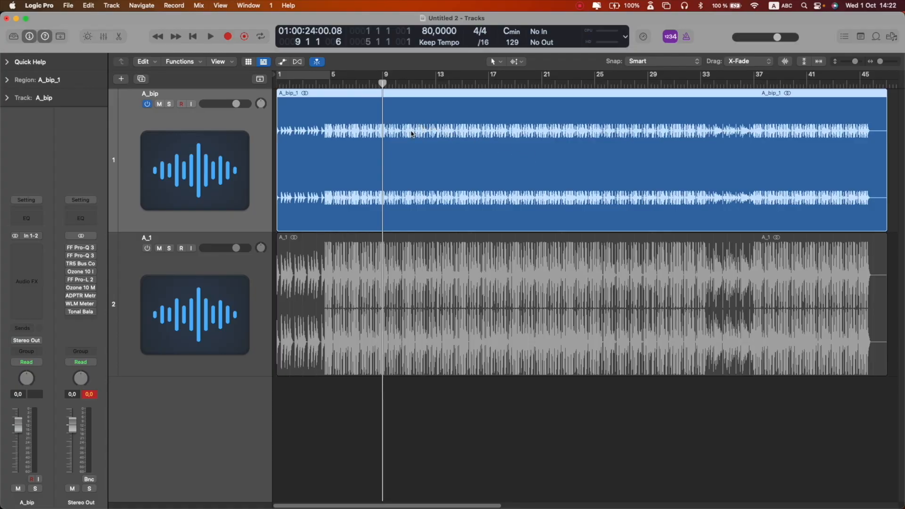
# - Reset the Stereo Out peak indicator and play the mix to check its level
pyautogui.click(83, 428)
pyautogui.click(87, 394)
pyautogui.press('space')
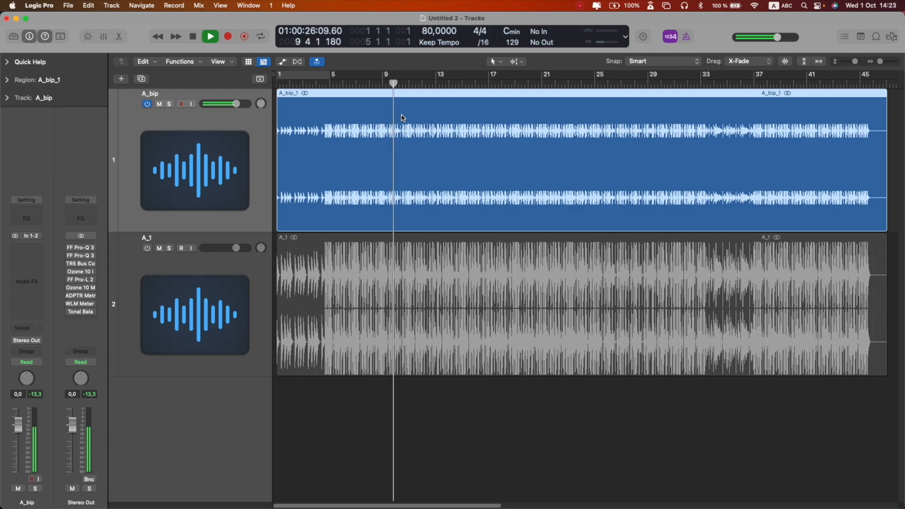
pyautogui.press('space')
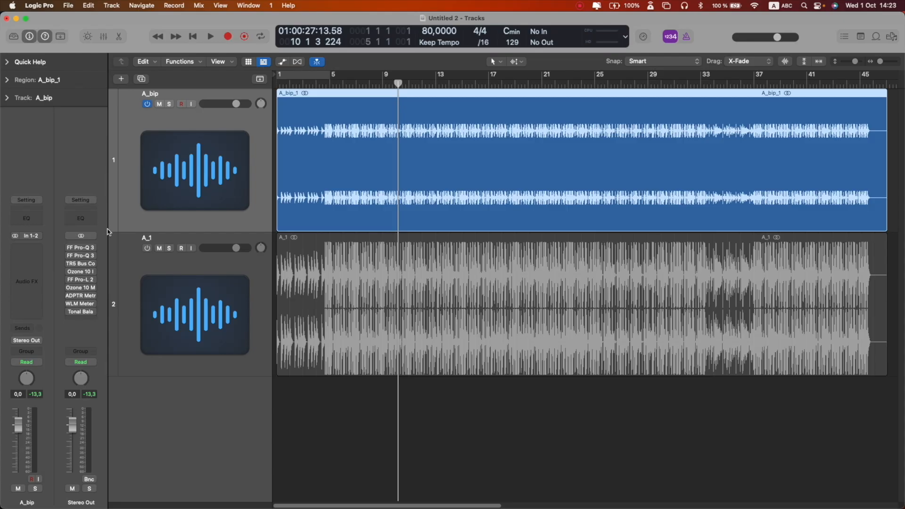
# - Open and inspect the Pro-Q 3 and TR5 Bus Compressor plug-ins on the Stereo Out
pyautogui.moveTo(83, 252)
pyautogui.click(82, 249)
pyautogui.click(286, 134)
pyautogui.click(81, 266)
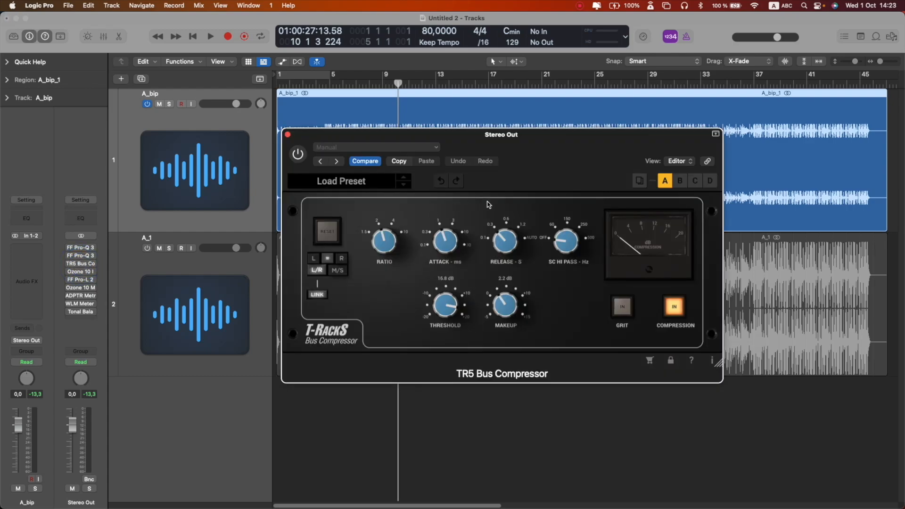
pyautogui.click(288, 136)
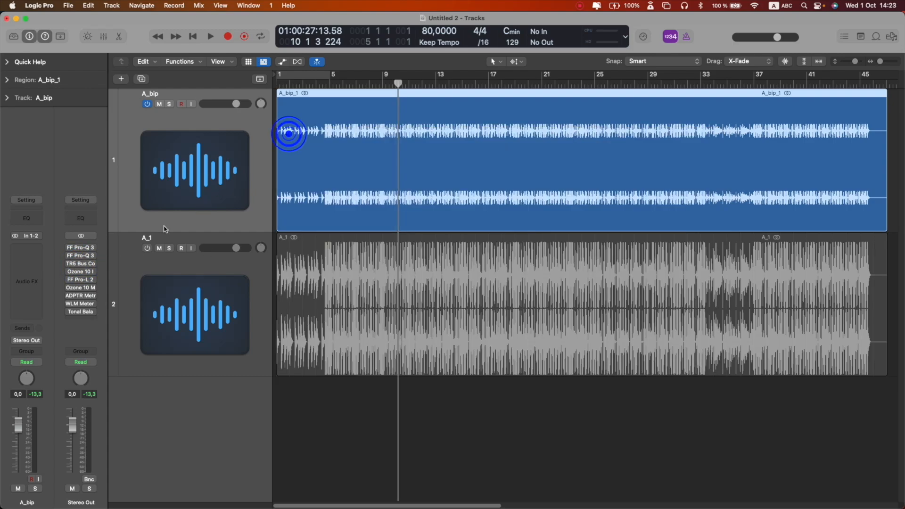
# - Open and inspect the Ozone 10 Imager, Pro-L 2 and Ozone 10 Maximizer plug-ins on the Stereo Out
pyautogui.click(82, 272)
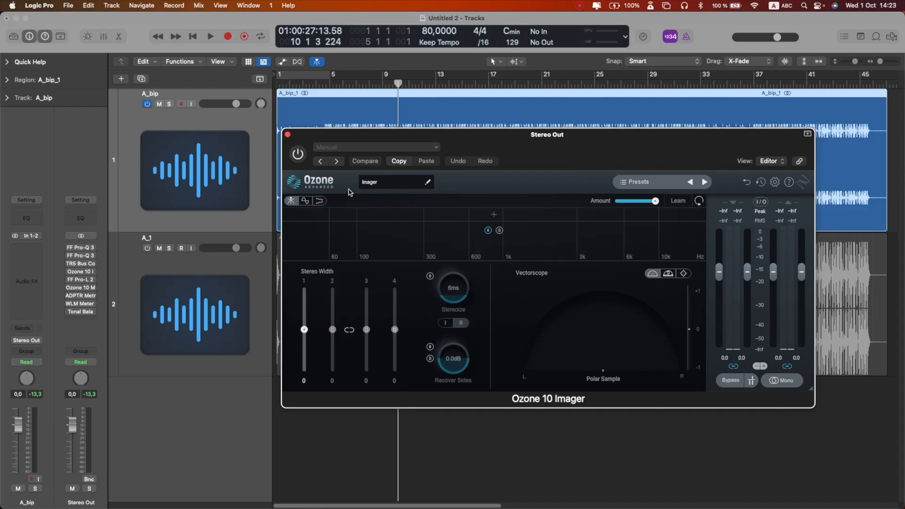
pyautogui.click(288, 135)
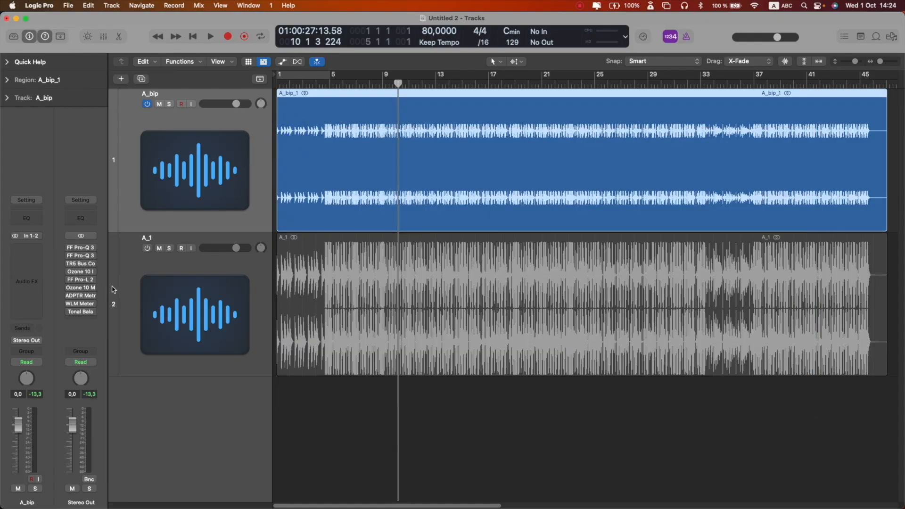
pyautogui.moveTo(83, 282)
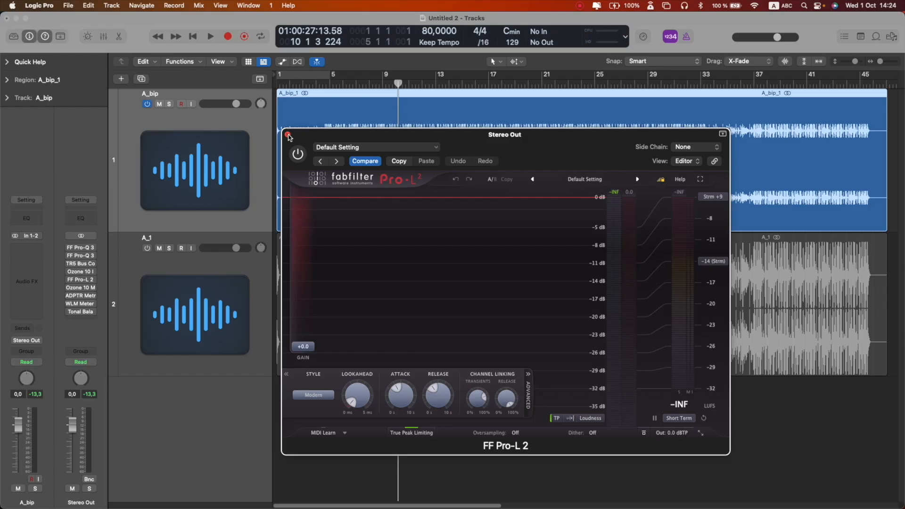
pyautogui.click(288, 135)
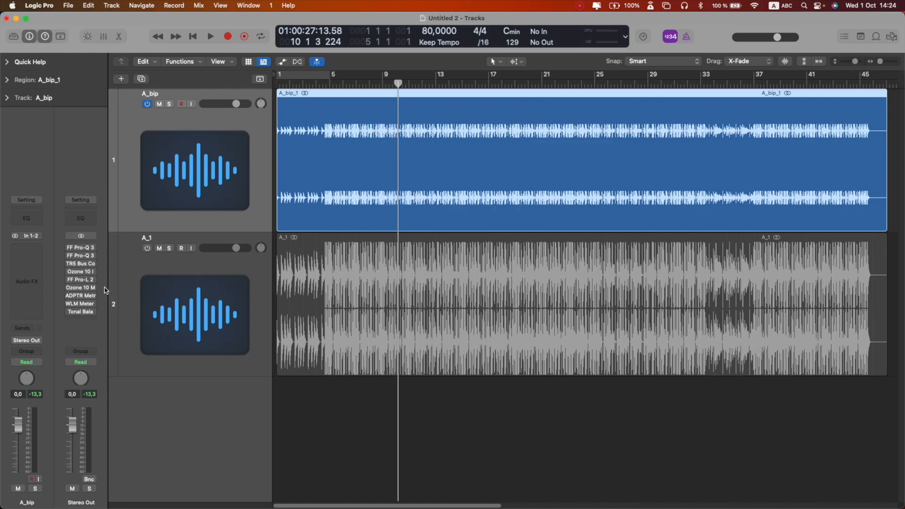
pyautogui.click(82, 289)
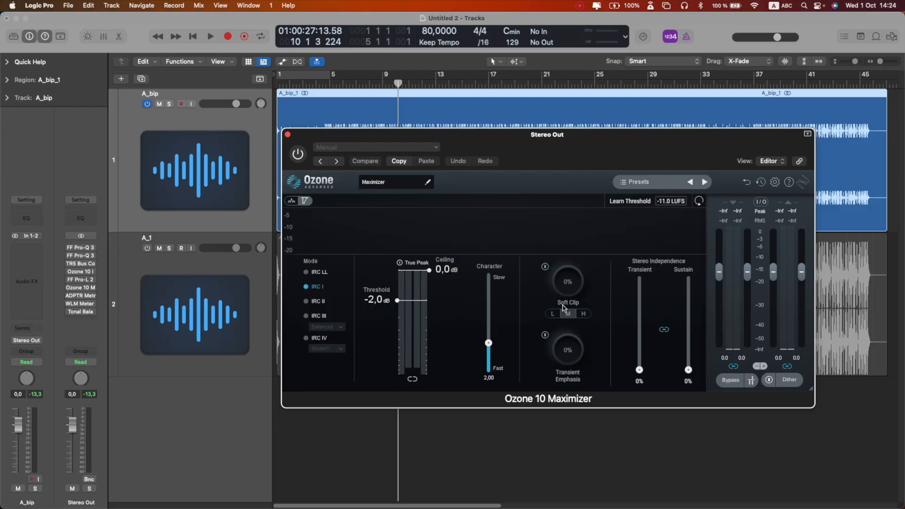
pyautogui.click(575, 265)
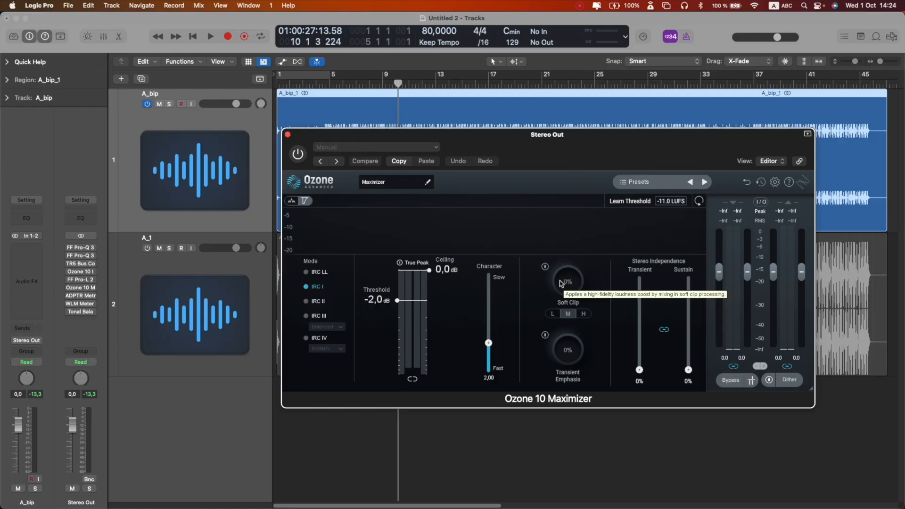
pyautogui.click(288, 133)
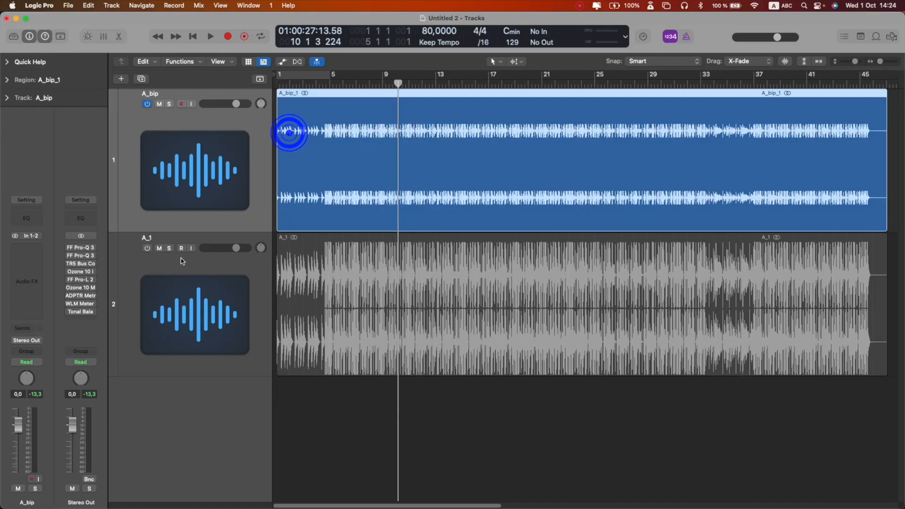
# - Open the ADPTR MetricAB plug-in on the Stereo Out, move its window aside, and briefly play the mix
pyautogui.click(79, 299)
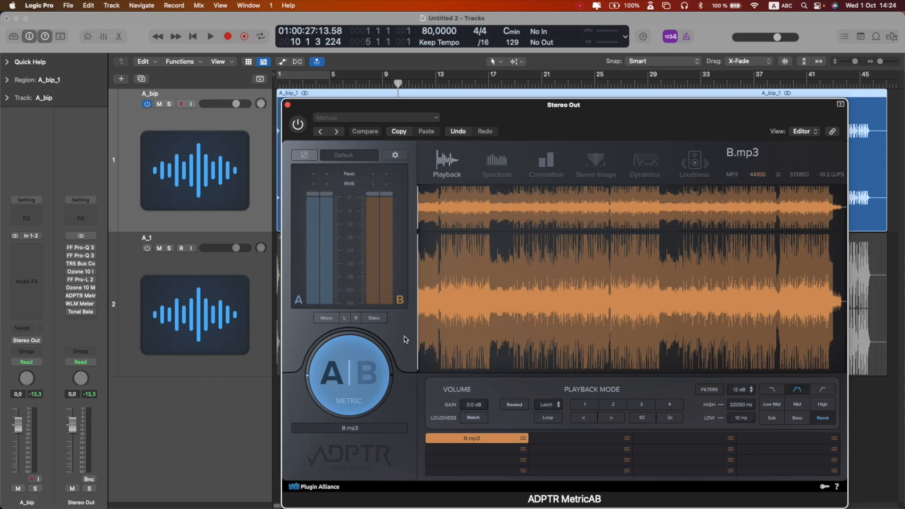
pyautogui.moveTo(572, 125); pyautogui.dragTo(710, 127)
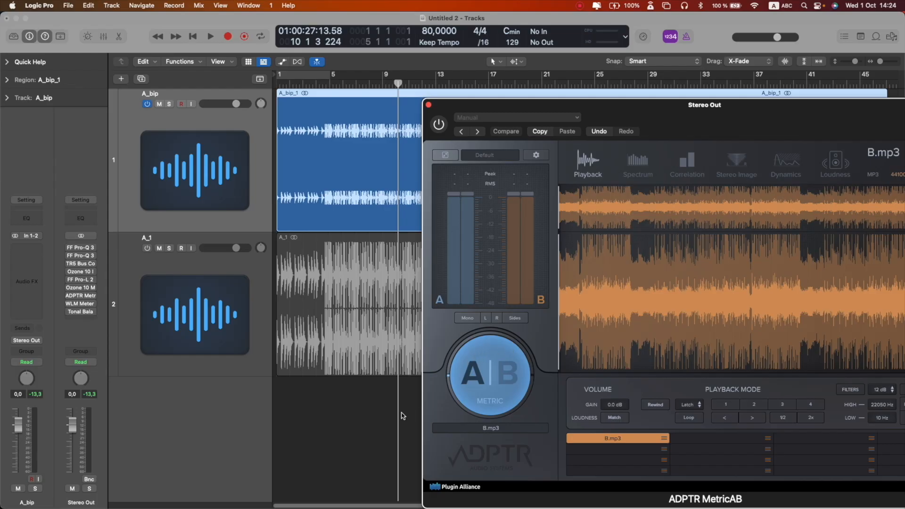
pyautogui.press('space')
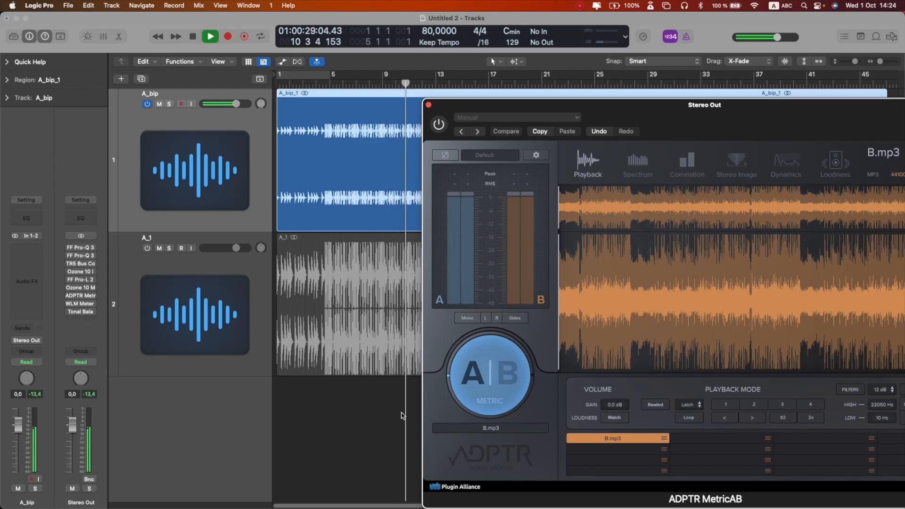
pyautogui.press('space')
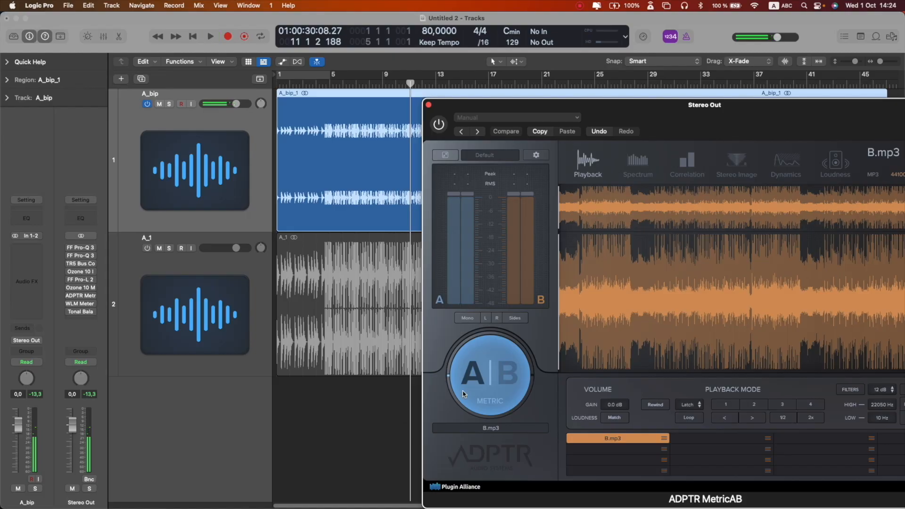
# - Switch MetricAB between the mix (A) and the B.mp3 reference (B) during playback, then close the plug-in
pyautogui.click(498, 383)
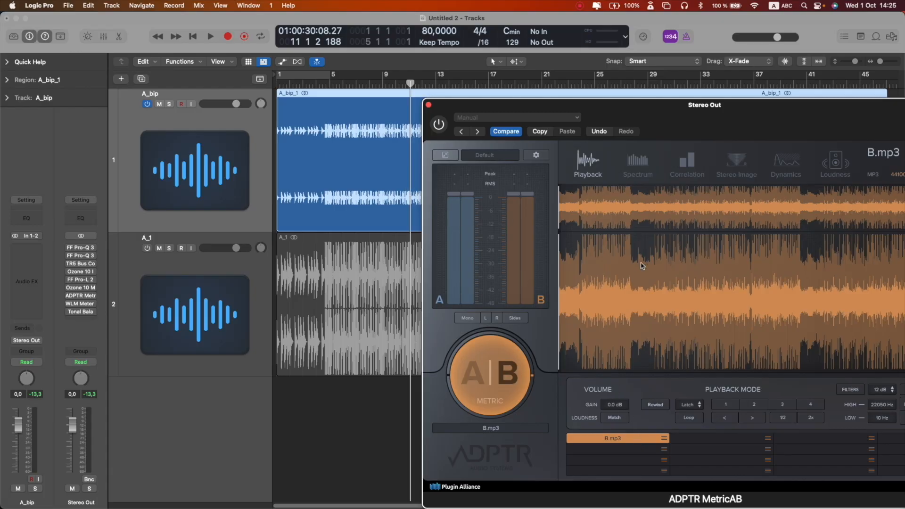
pyautogui.press('space')
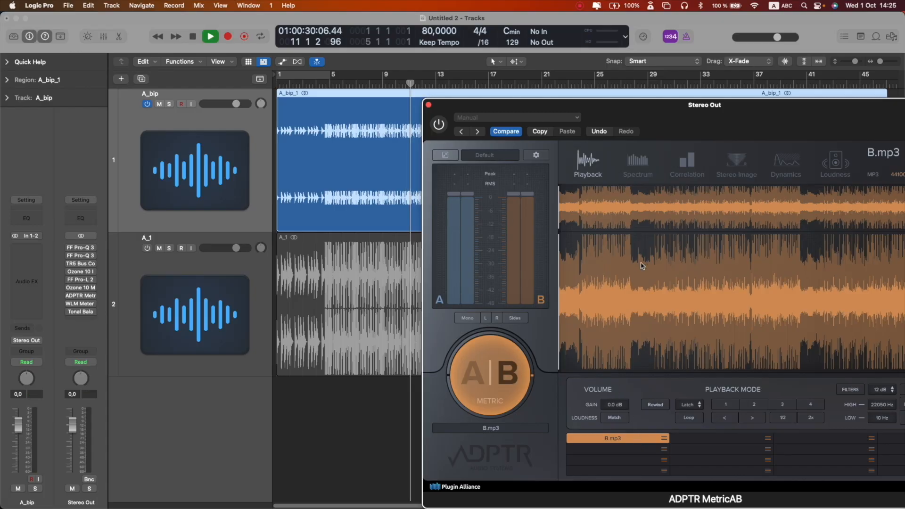
pyautogui.click(505, 376)
pyautogui.click(438, 125)
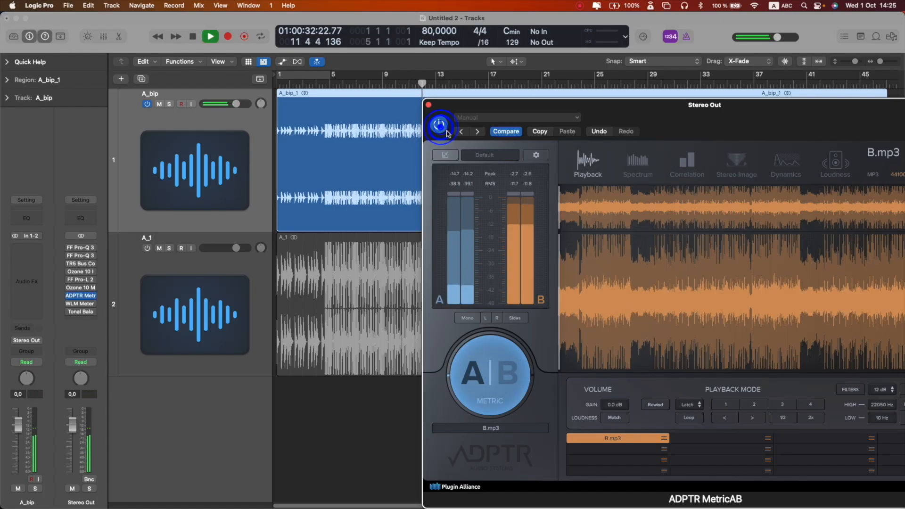
pyautogui.click(495, 361)
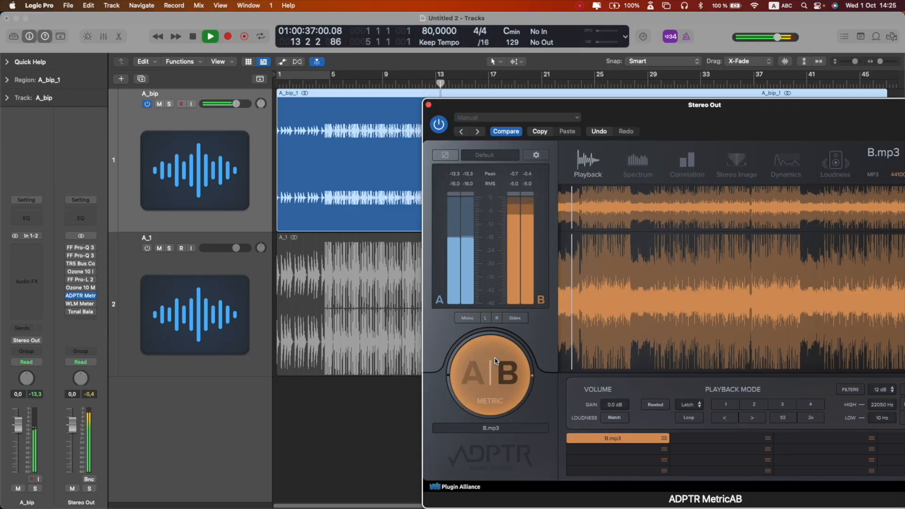
pyautogui.click(495, 383)
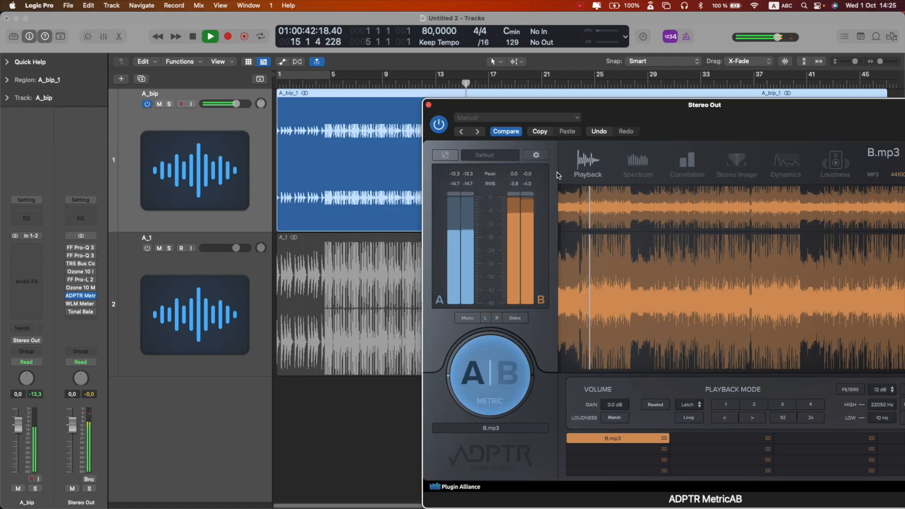
pyautogui.press('space')
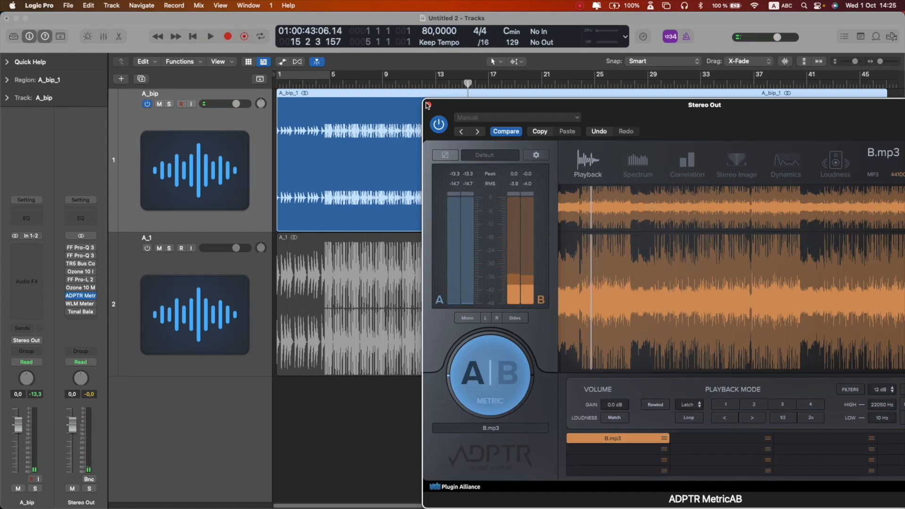
pyautogui.click(428, 104)
# - Open and close the WLM Meter plug-in on the Stereo Out
pyautogui.moveTo(68, 298)
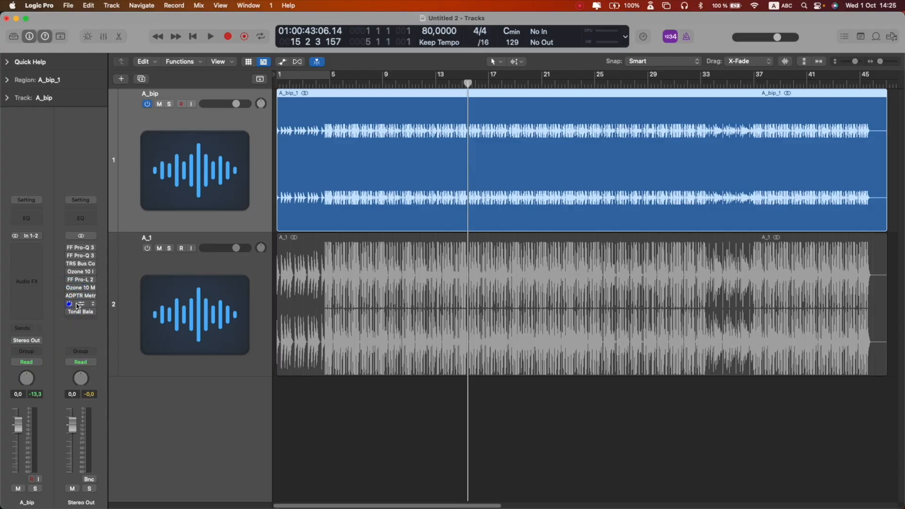
pyautogui.click(79, 304)
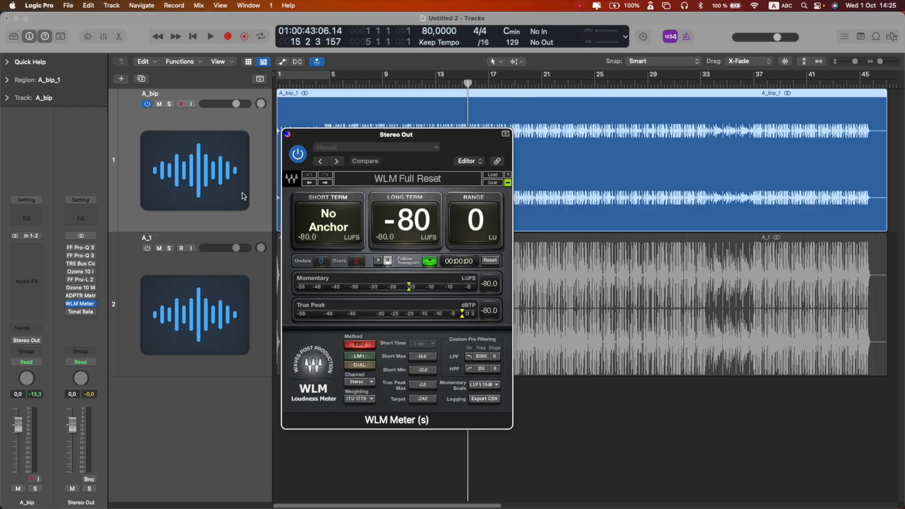
pyautogui.click(287, 134)
# - Open Tonal Balance Control 2 on the Stereo Out and play the mix to check its tonal balance, then close it
pyautogui.click(68, 304)
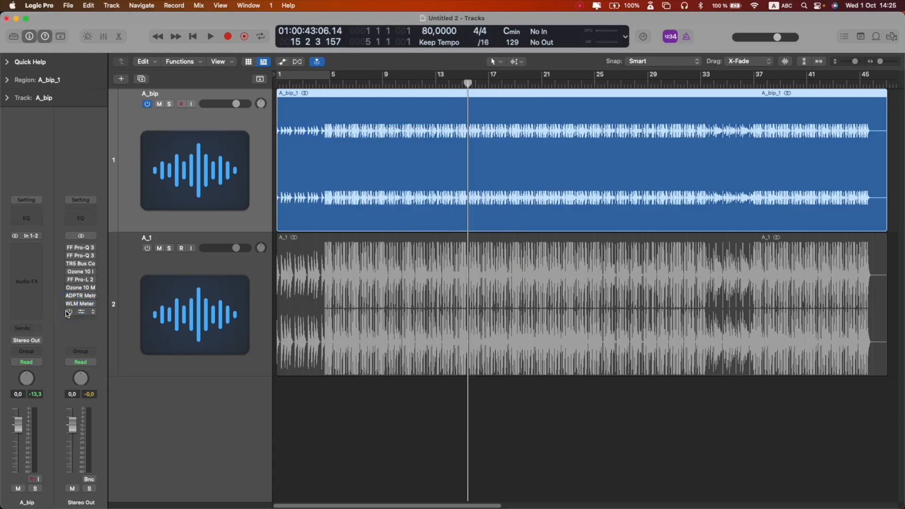
pyautogui.click(67, 312)
pyautogui.click(83, 312)
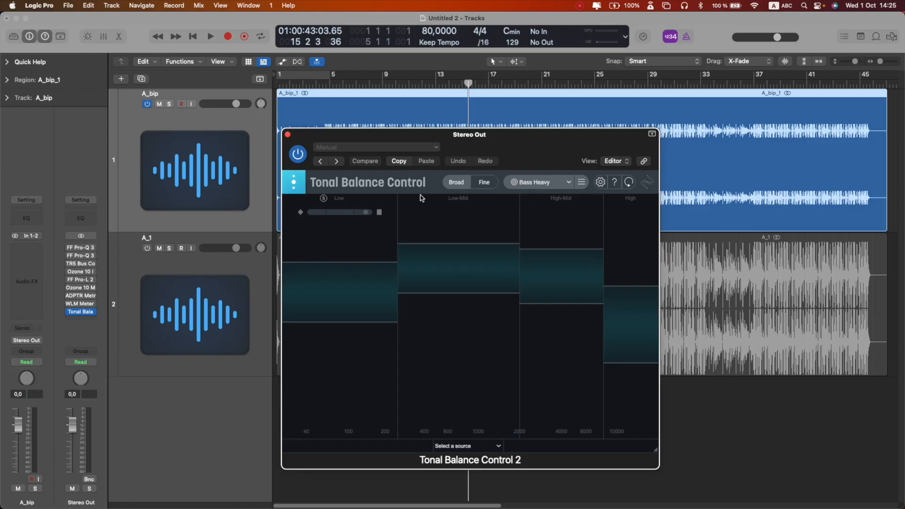
pyautogui.press('space')
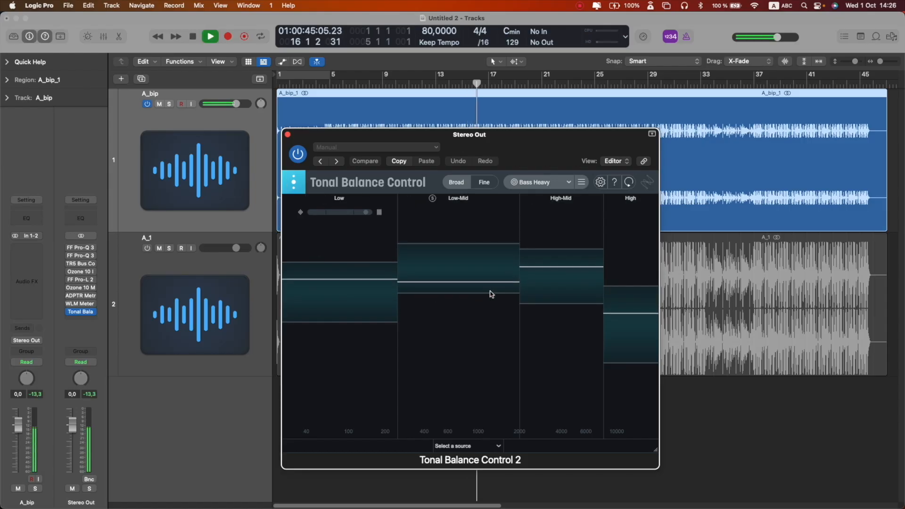
pyautogui.press('space')
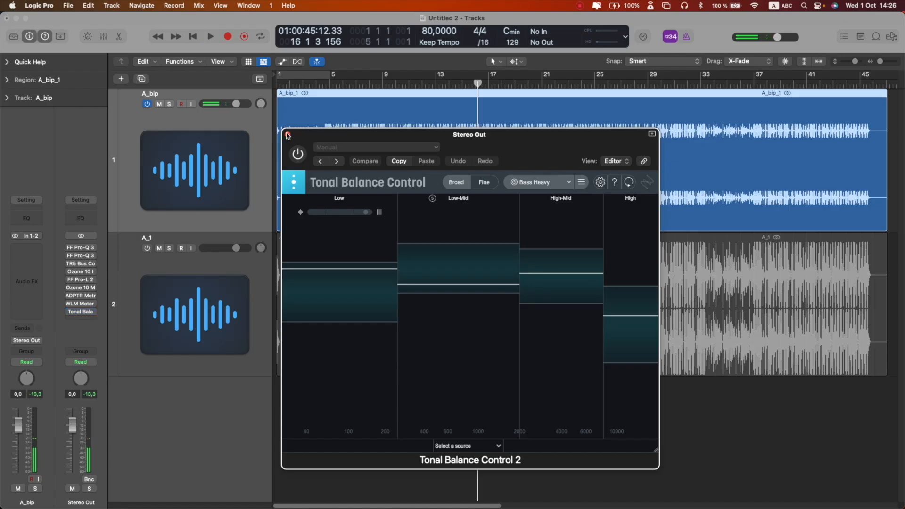
pyautogui.click(287, 134)
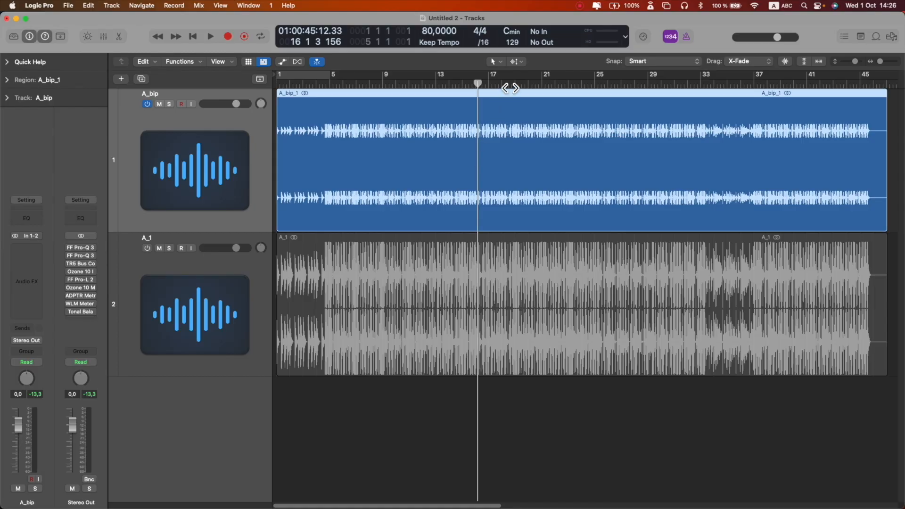
# - Set a cycle area from bar 17 to bar 21 and play it
pyautogui.click(487, 83)
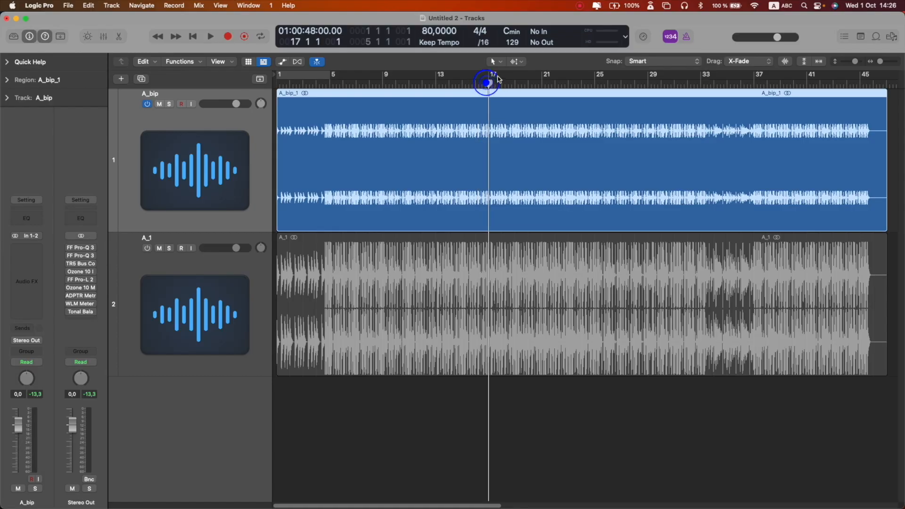
pyautogui.moveTo(491, 80); pyautogui.dragTo(542, 83)
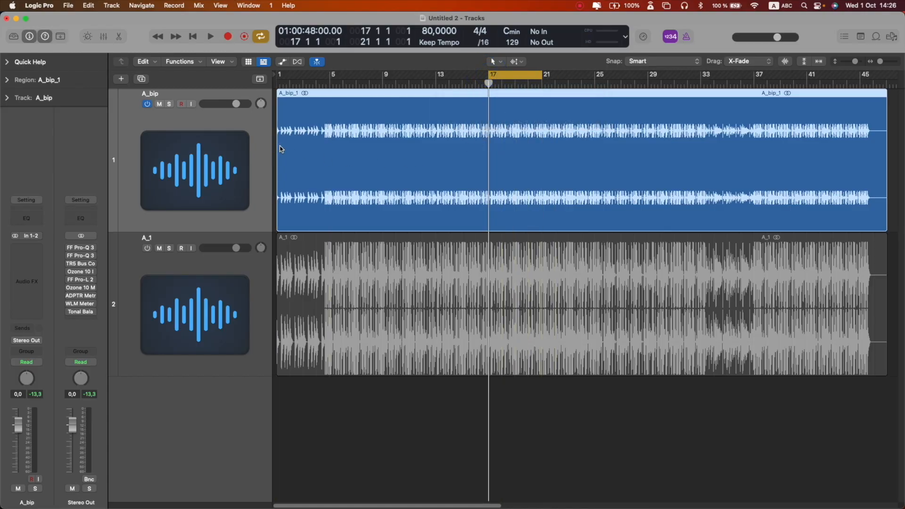
pyautogui.press('space')
pyautogui.press('super+Right')
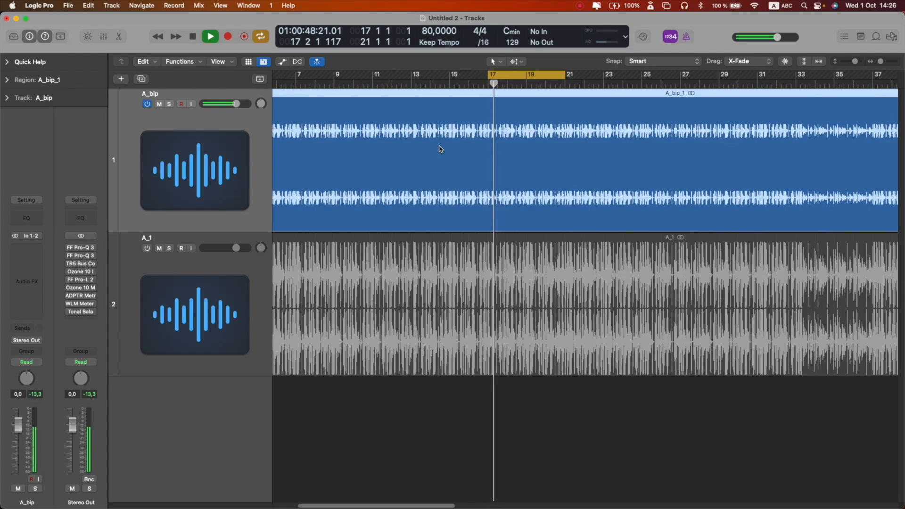
# - Stretch the cycle end to bar 23, return it to bar 21, and remove the cycle area
pyautogui.press('super+Down')
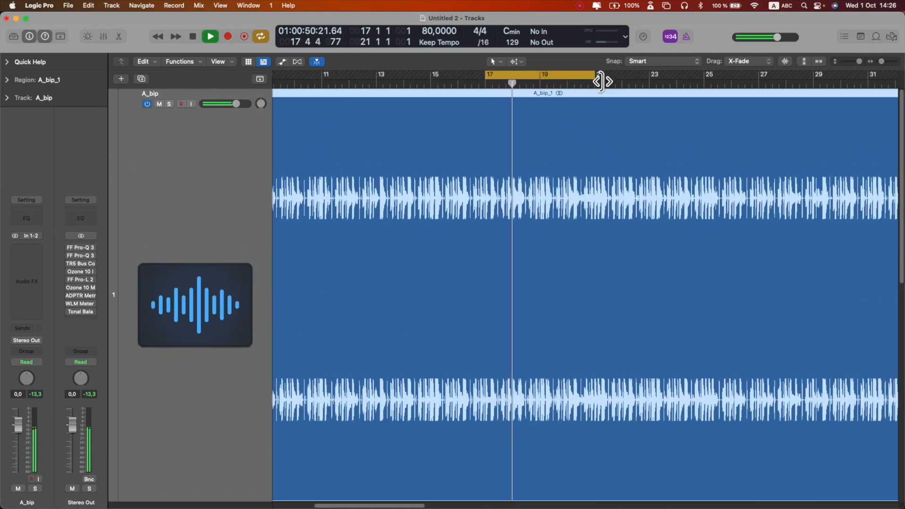
pyautogui.moveTo(595, 78); pyautogui.dragTo(650, 84)
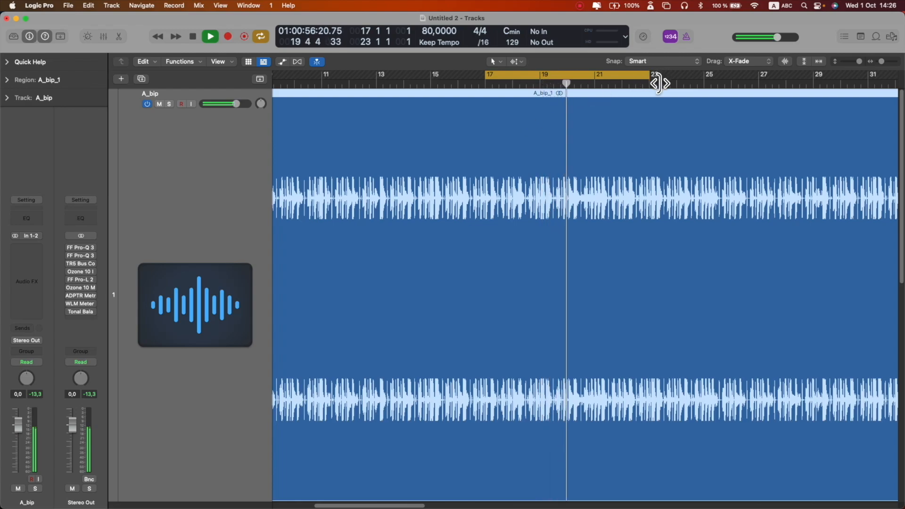
pyautogui.moveTo(657, 84); pyautogui.dragTo(605, 79)
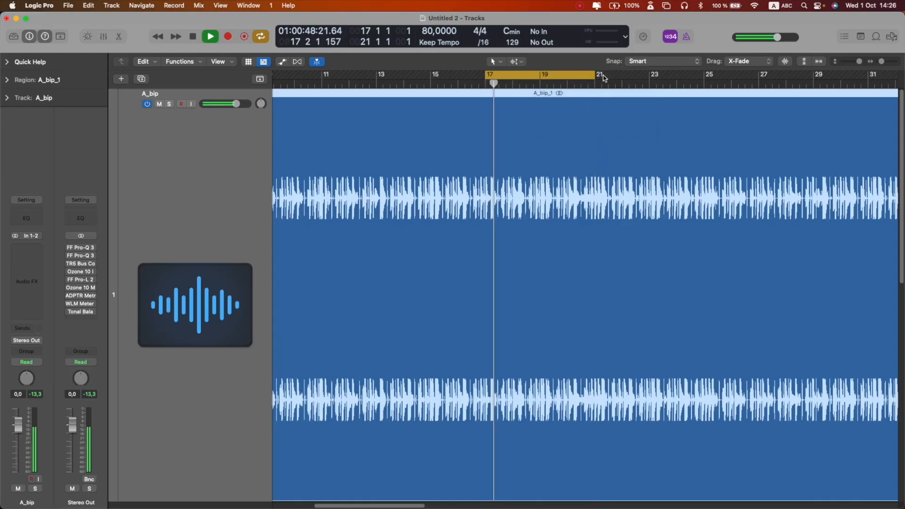
pyautogui.click(601, 80)
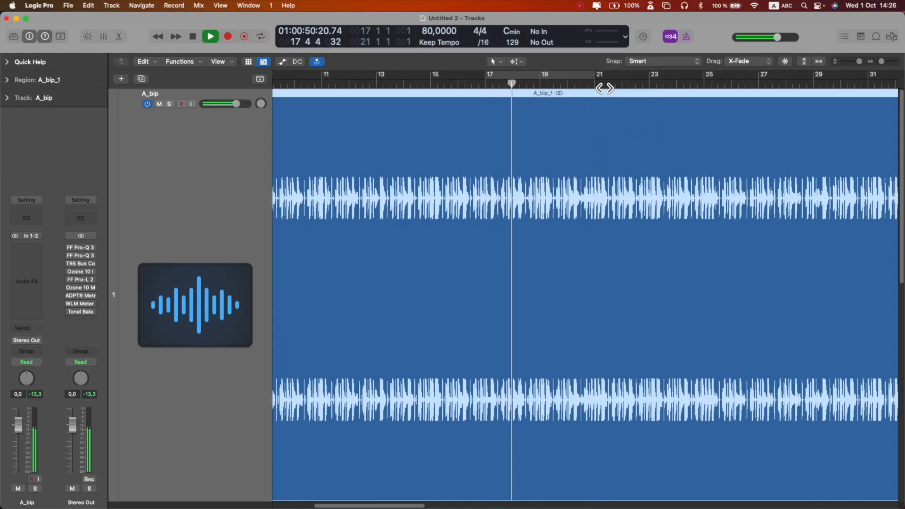
pyautogui.click(596, 83)
# - Set a new cycle area from bar 21 to bar 25 and stop playback
pyautogui.hscroll(5, 603, 85)
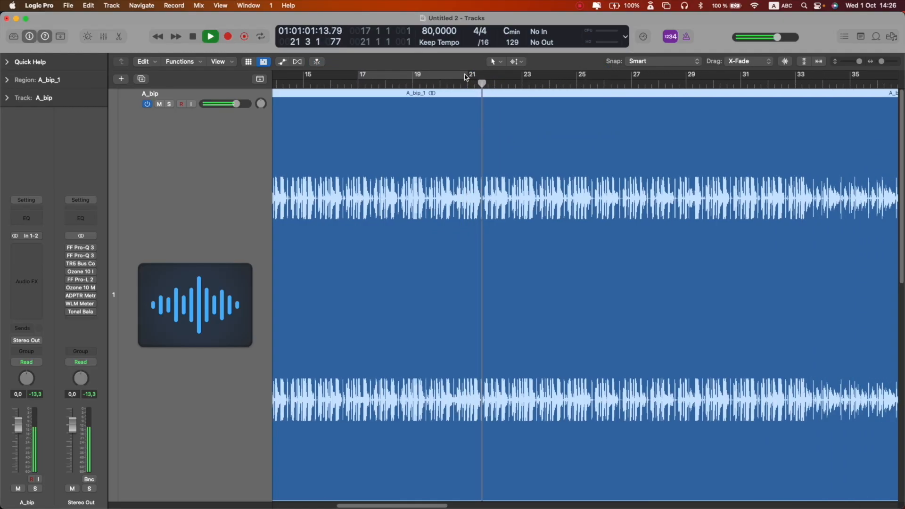
pyautogui.moveTo(470, 80); pyautogui.dragTo(585, 81)
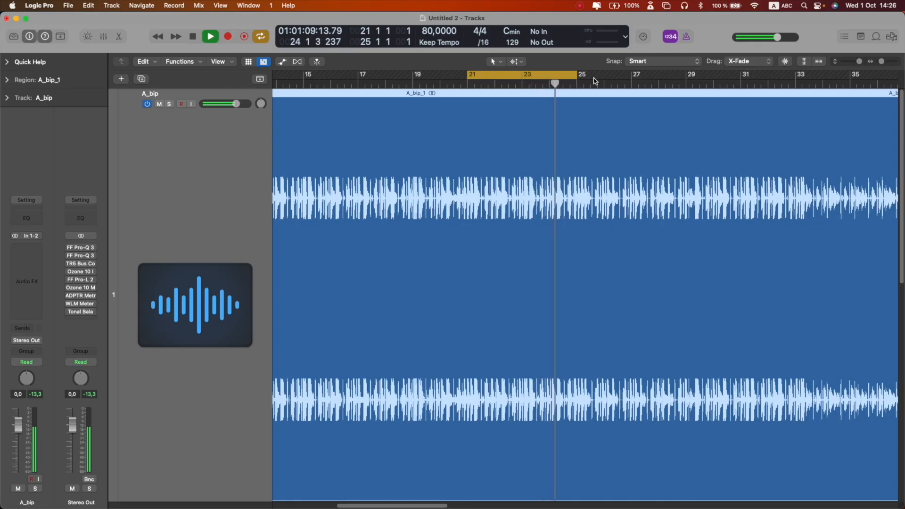
pyautogui.press('space')
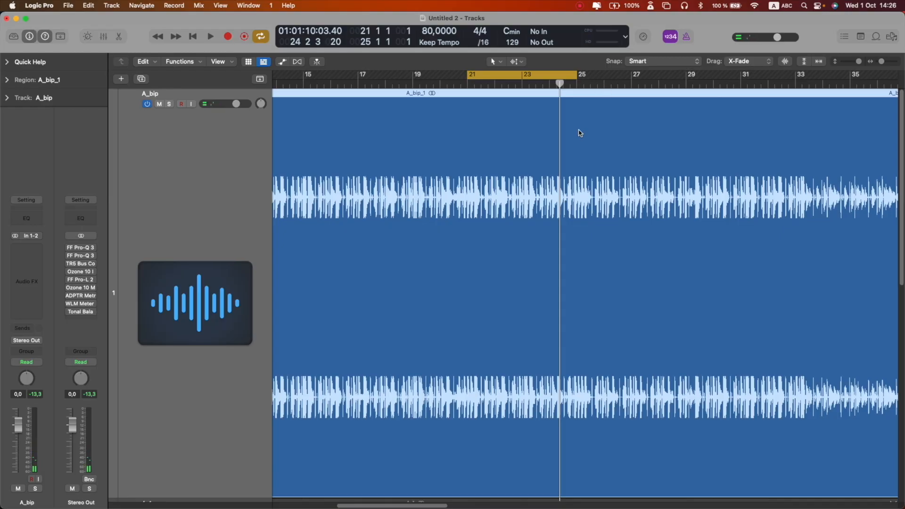
pyautogui.press('super+Up')
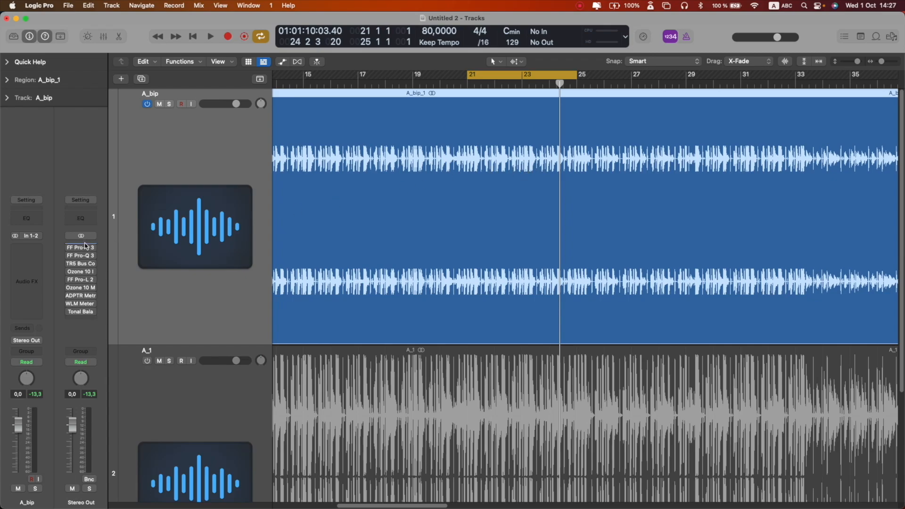
# - Insert a BPM Counter plug-in from Metering into the A_bip track's audio effects
pyautogui.press('x')
pyautogui.press('x')
pyautogui.click(33, 250)
pyautogui.click(26, 247)
pyautogui.moveTo(73, 381)
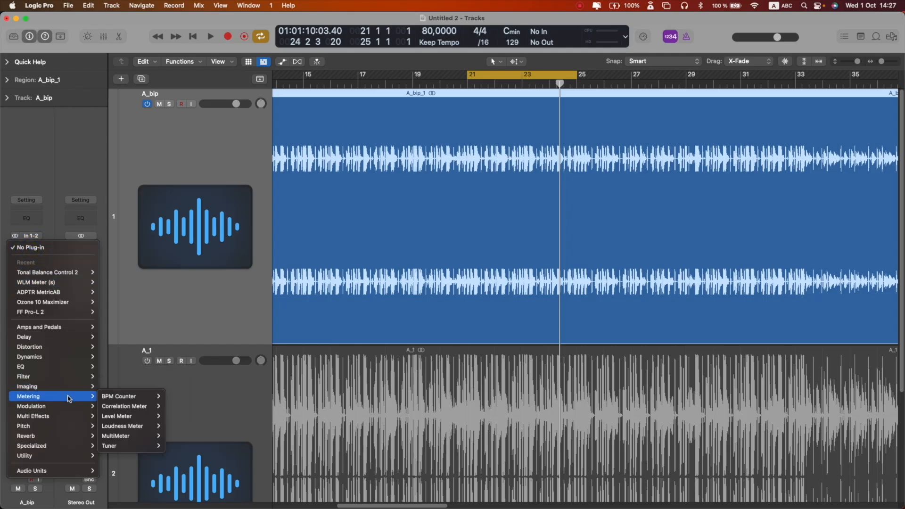
pyautogui.moveTo(132, 397)
pyautogui.click(178, 397)
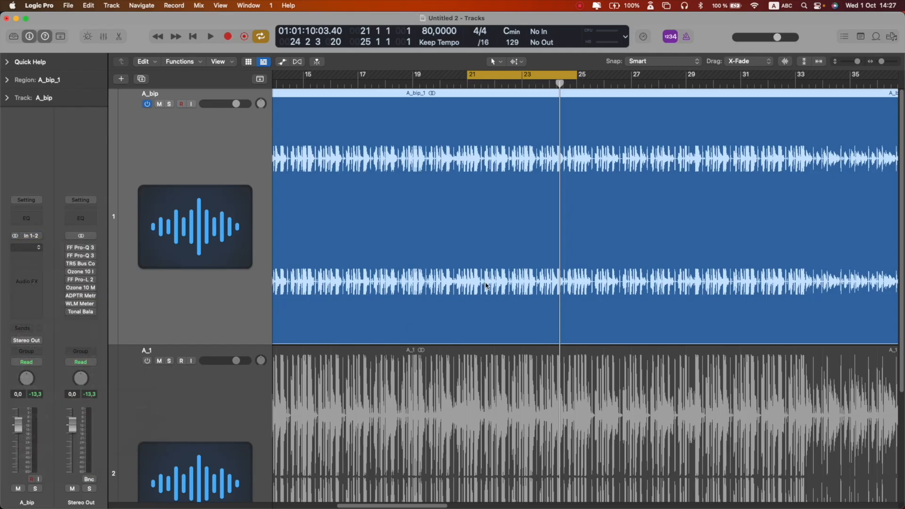
# - Turn off cycle mode and play the A_bip track to detect its tempo with the BPM Counter
pyautogui.press('c')
pyautogui.press('space')
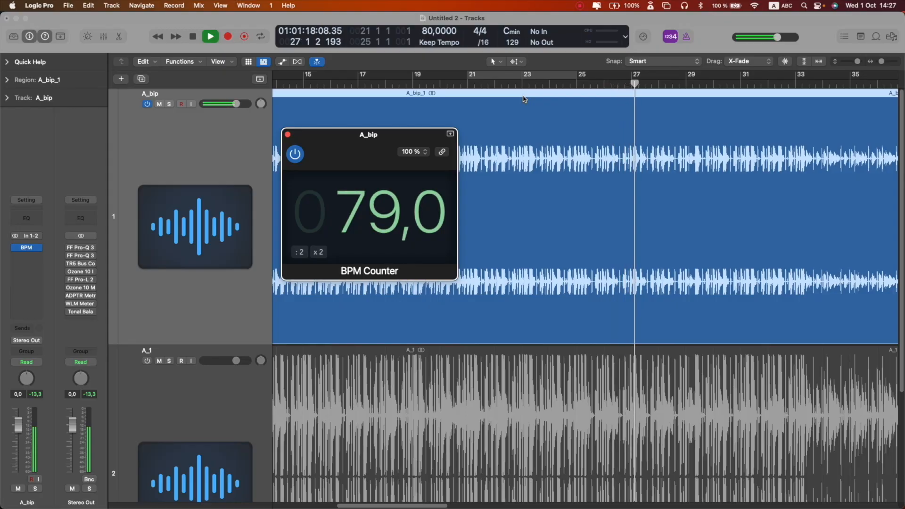
pyautogui.press('space')
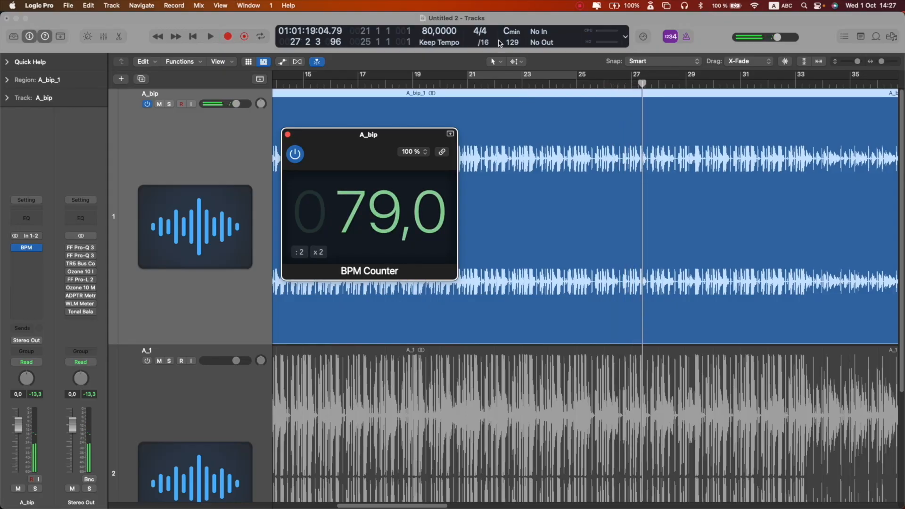
# - Set the project tempo to 79 bpm and move the BPM Counter window aside
pyautogui.click(430, 31)
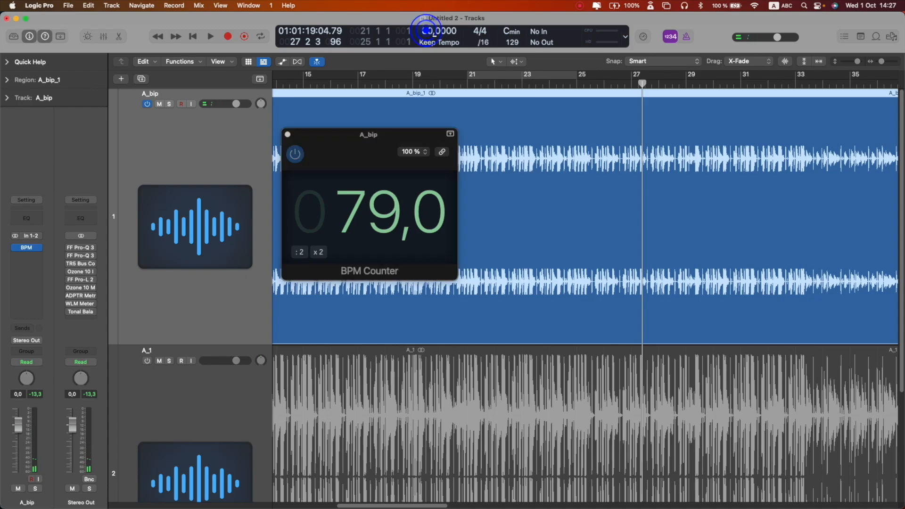
pyautogui.moveTo(434, 37); pyautogui.dragTo(434, 39)
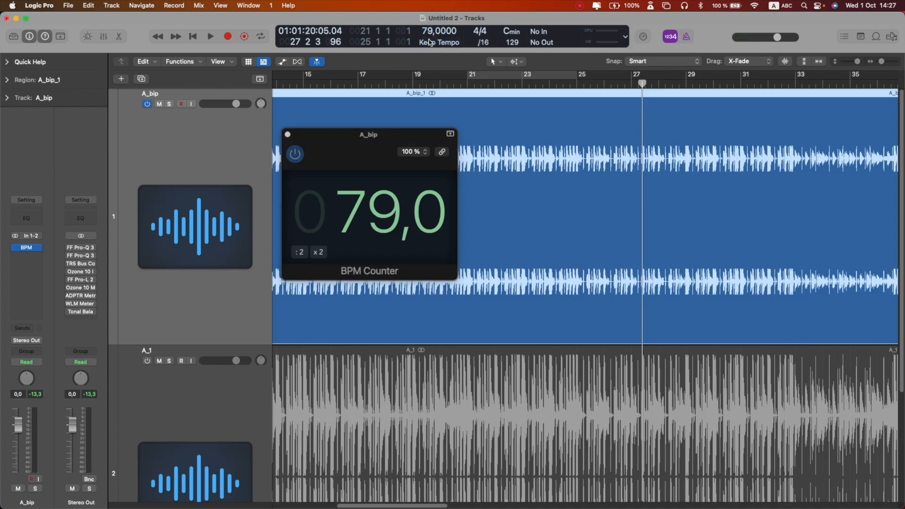
pyautogui.moveTo(423, 134); pyautogui.dragTo(612, 261)
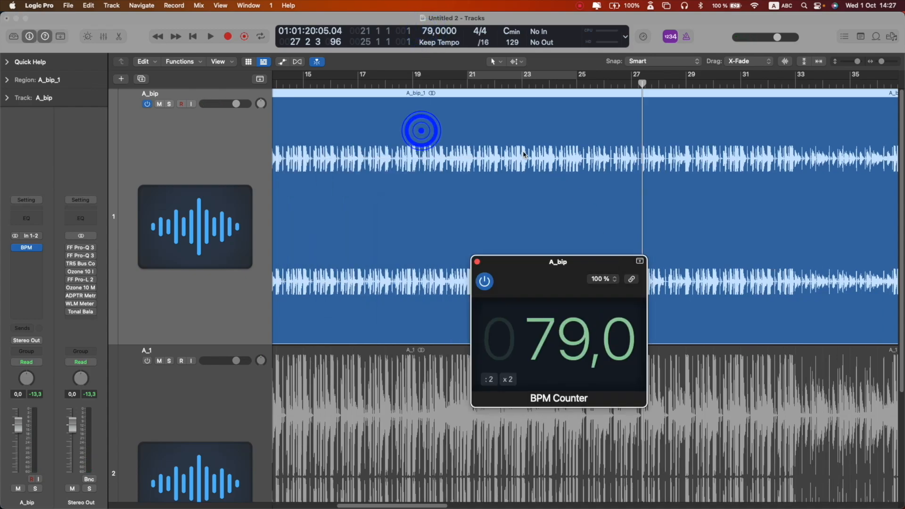
# - Play the A_bip track from the start to listen at the new tempo
pyautogui.hscroll(-10, 524, 155)
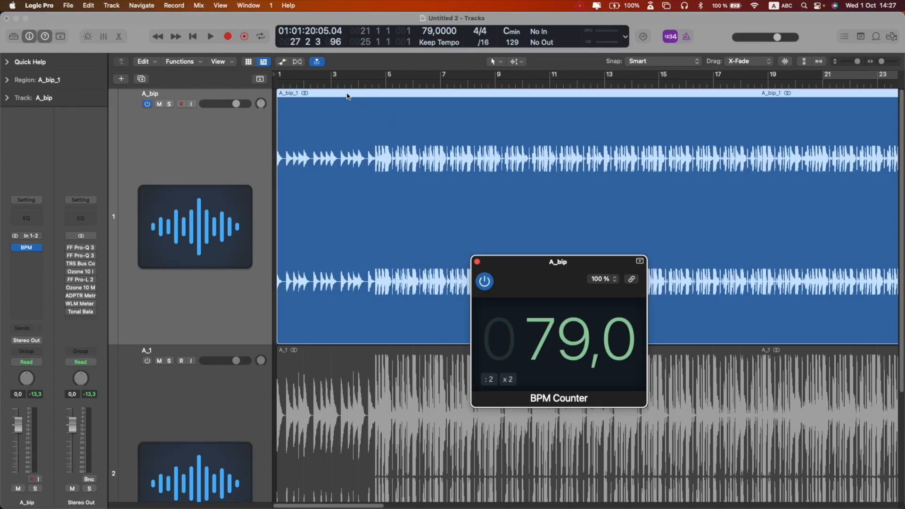
pyautogui.click(277, 82)
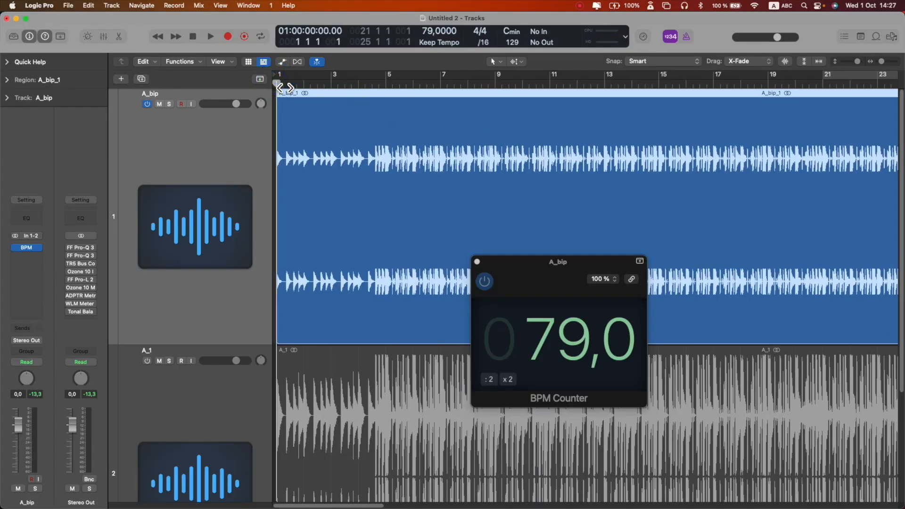
pyautogui.press('space')
pyautogui.press('super+Right')
pyautogui.press('super+Right')
pyautogui.press('super+Right')
pyautogui.press('super+Right')
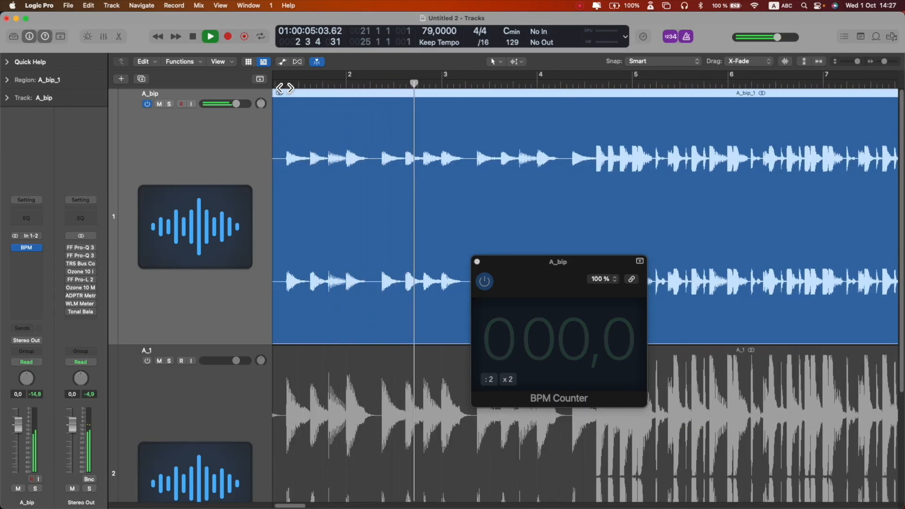
pyautogui.press('space')
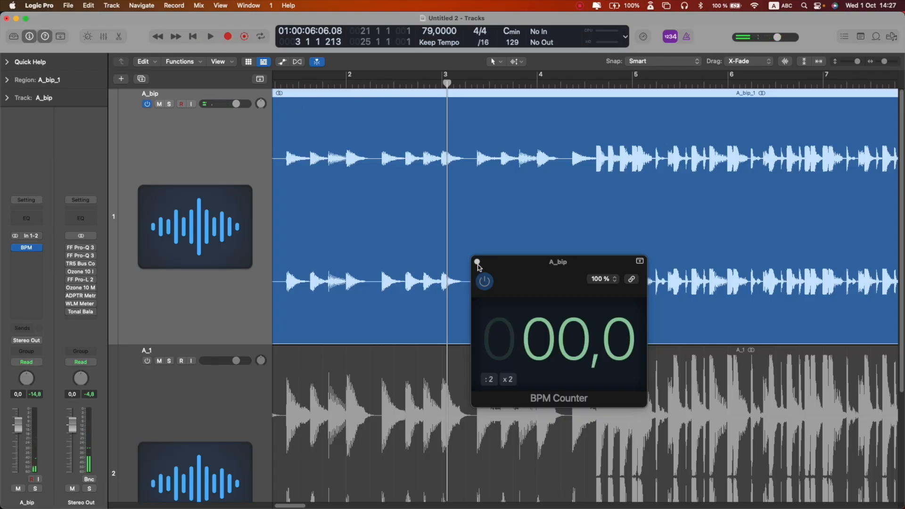
# - Close the BPM Counter window and turn cycle mode back on over bars 21 to 25
pyautogui.click(478, 262)
pyautogui.scroll(-10, 479, 264)
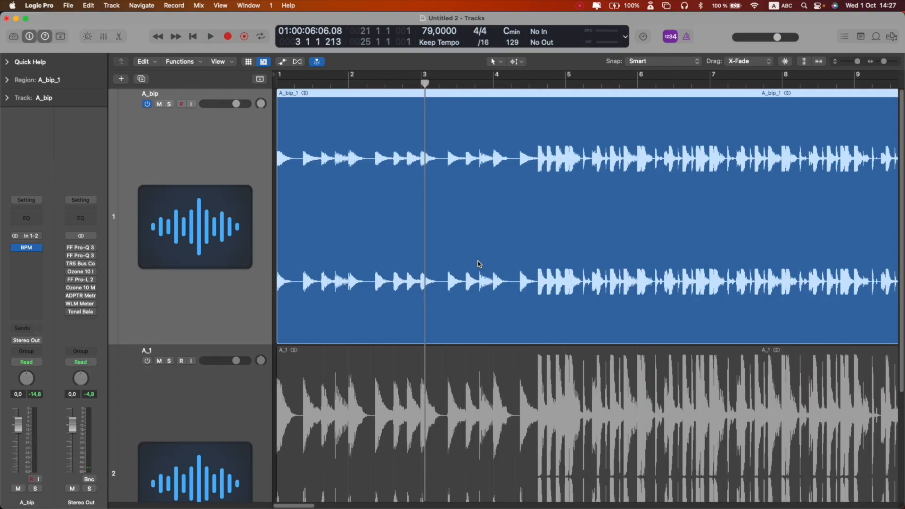
pyautogui.press('c')
pyautogui.hscroll(10, 549, 142)
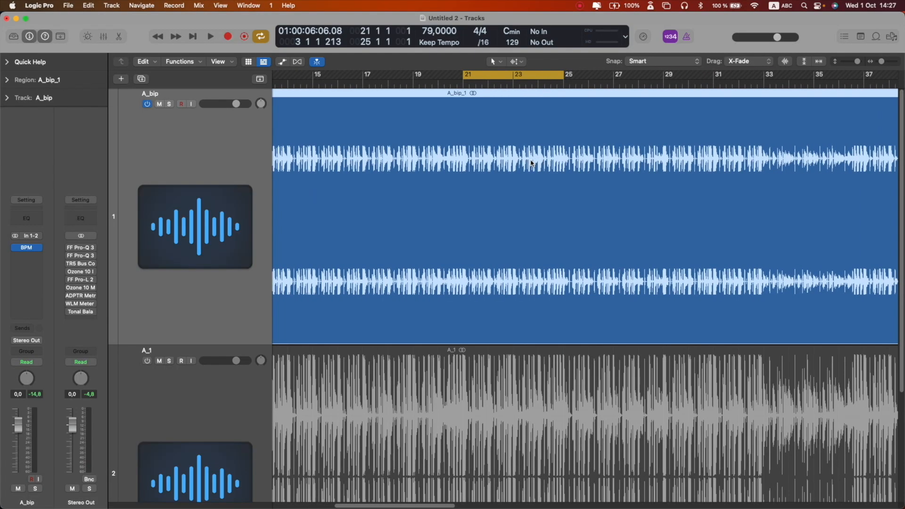
# - Open the first FF Pro-Q 3 on the Stereo Out, audition the mix, and extend the cycle to bar 27
pyautogui.click(83, 249)
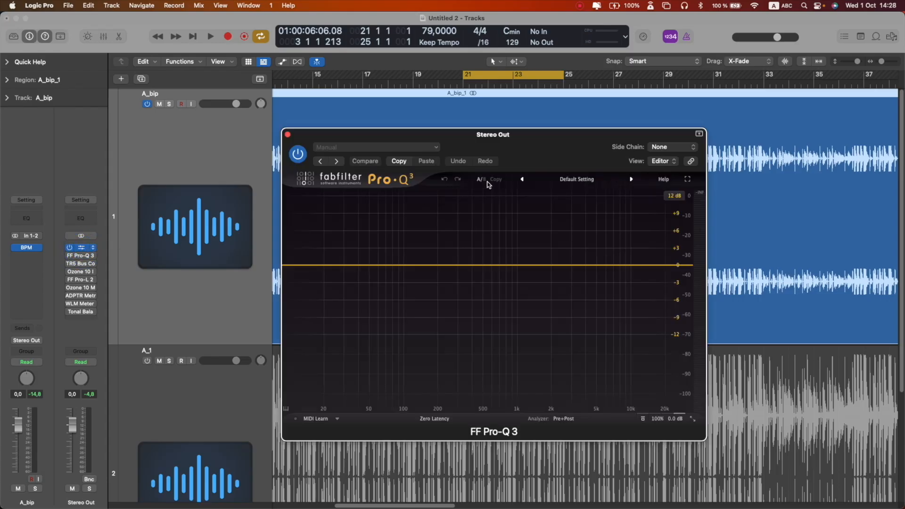
pyautogui.moveTo(509, 143); pyautogui.dragTo(658, 154)
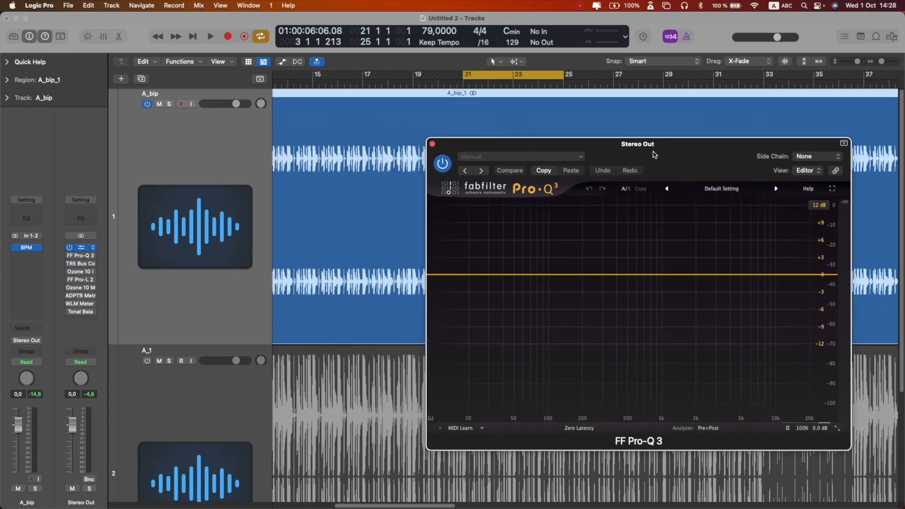
pyautogui.press('space')
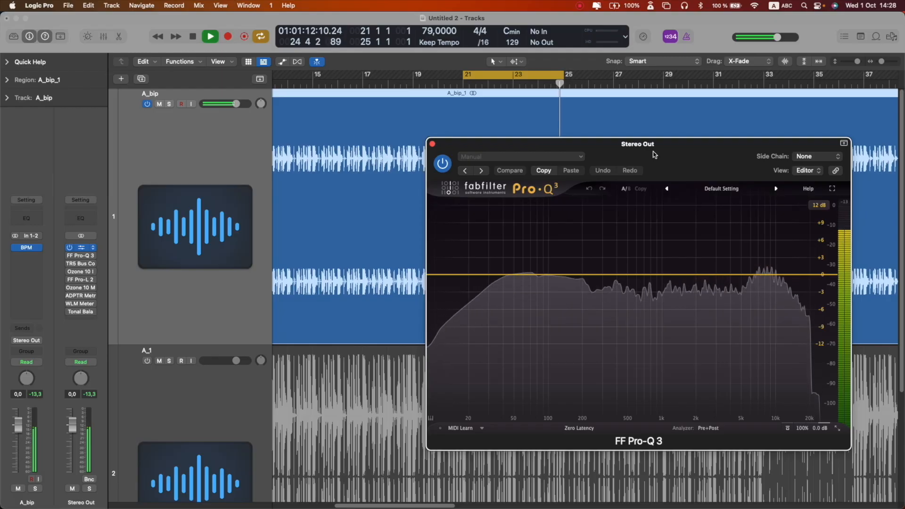
pyautogui.press('space')
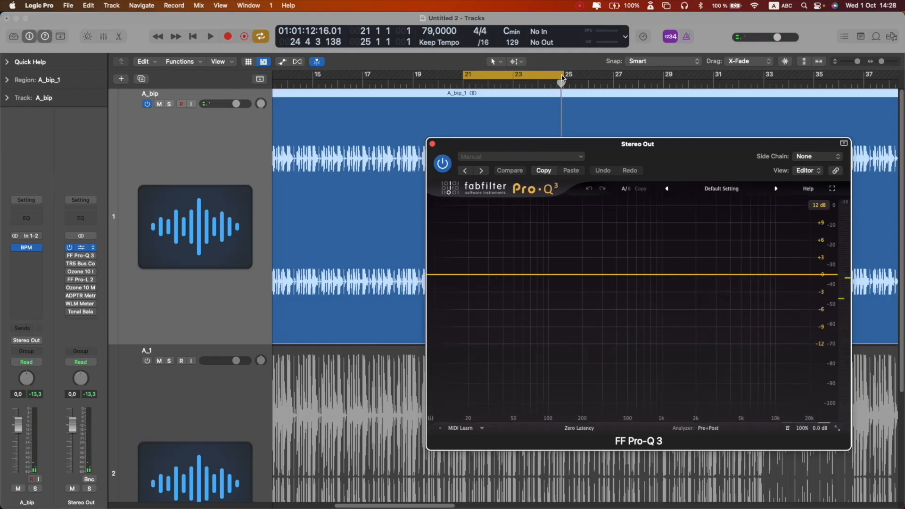
pyautogui.moveTo(562, 78); pyautogui.dragTo(617, 84)
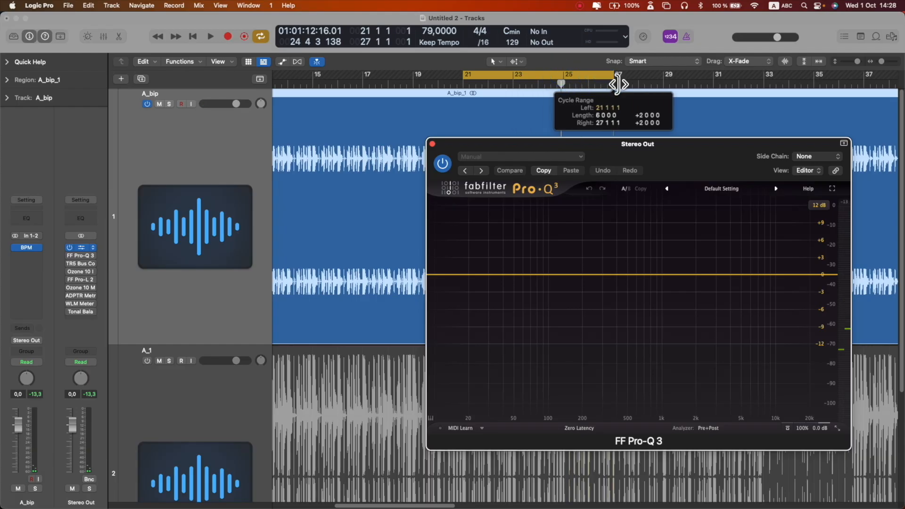
# - Add a low-cut band in Pro-Q 3 at about 20 Hz and start playback
pyautogui.click(436, 275)
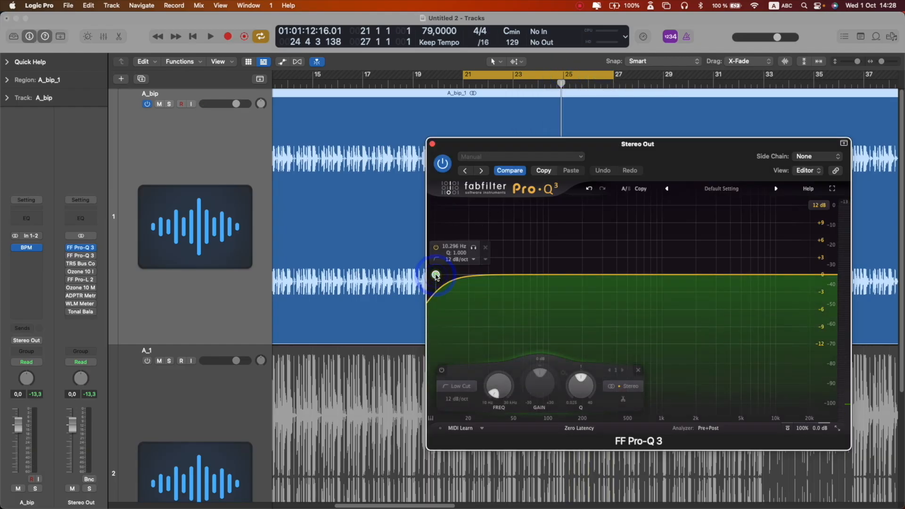
pyautogui.moveTo(436, 275); pyautogui.dragTo(469, 278)
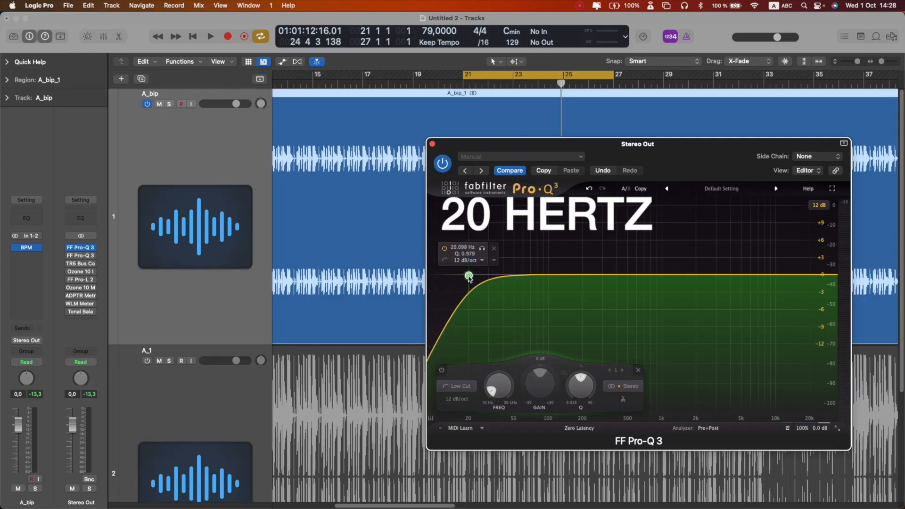
pyautogui.press('space')
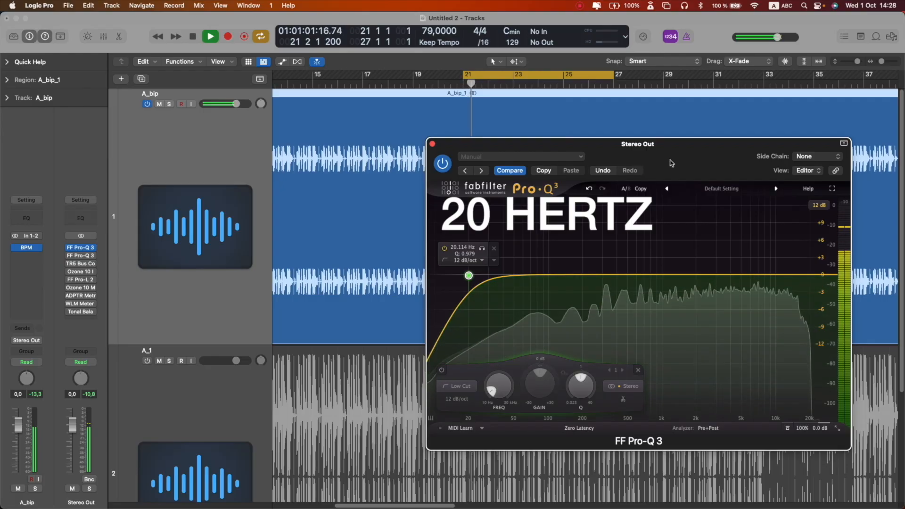
# - Toggle the low-cut band off and back on to compare, then set its slope to 18 dB/oct
pyautogui.moveTo(638, 143); pyautogui.dragTo(569, 85)
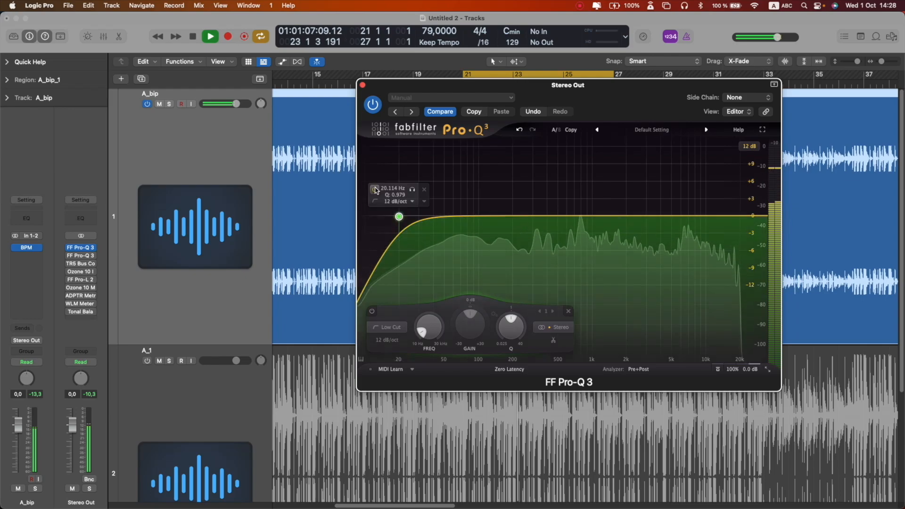
pyautogui.click(375, 189)
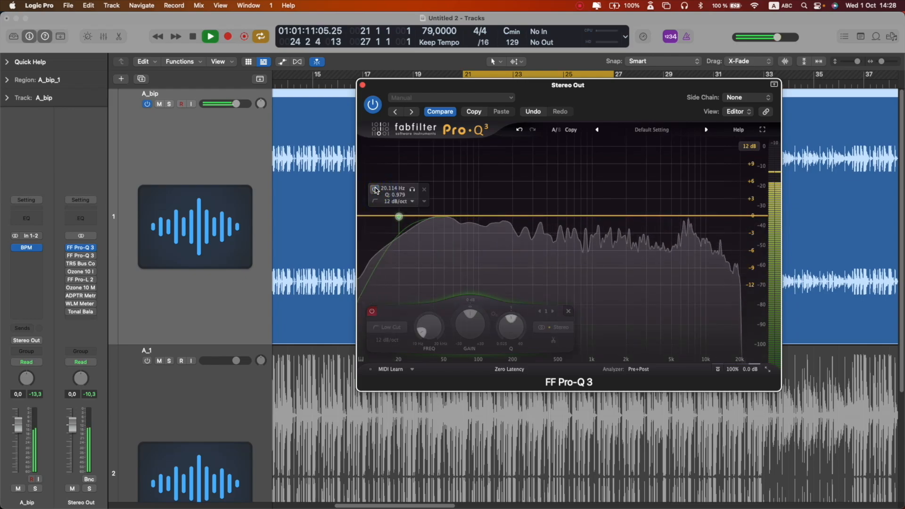
pyautogui.click(376, 189)
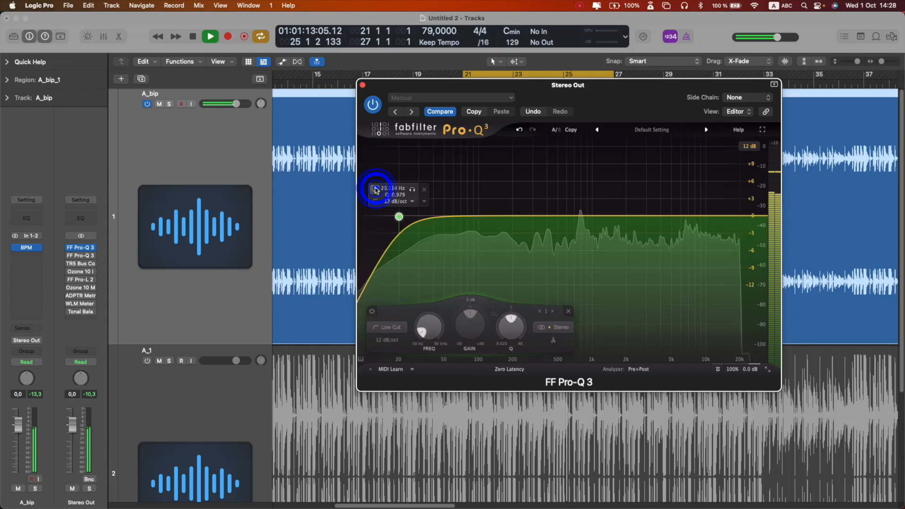
pyautogui.click(398, 201)
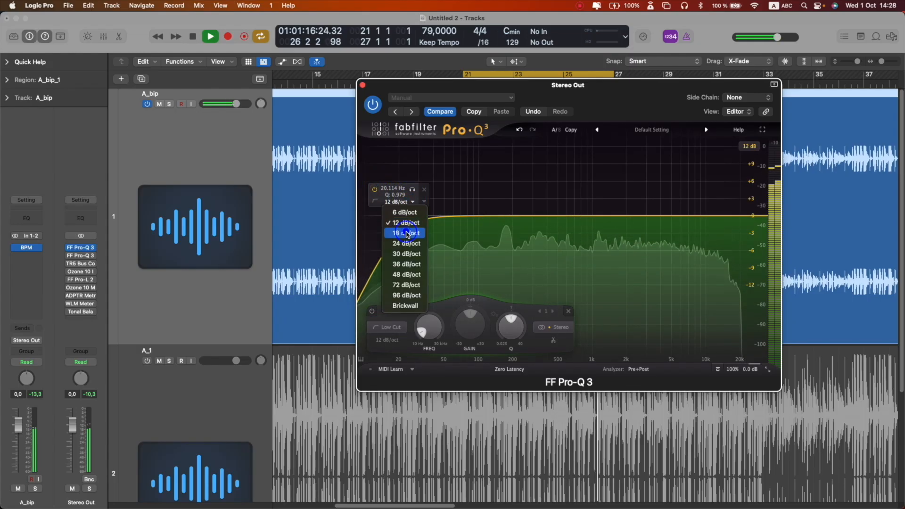
pyautogui.click(407, 234)
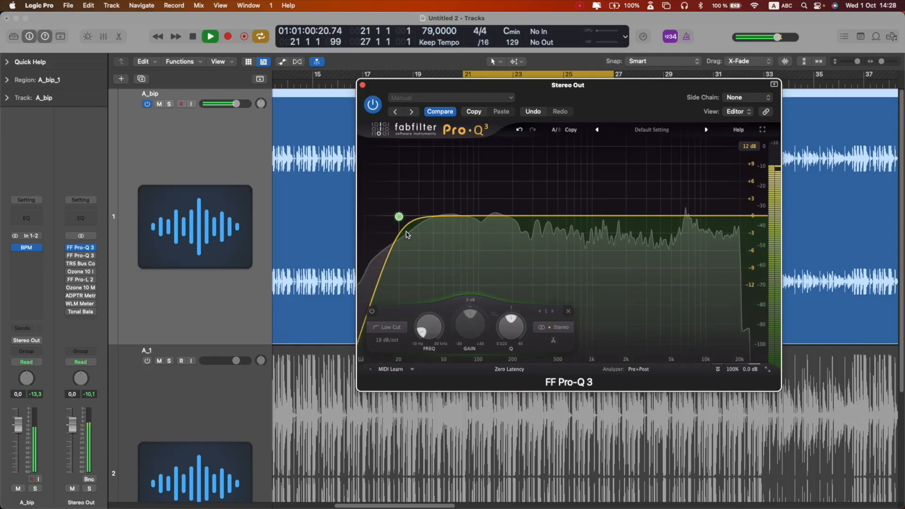
pyautogui.moveTo(398, 215)
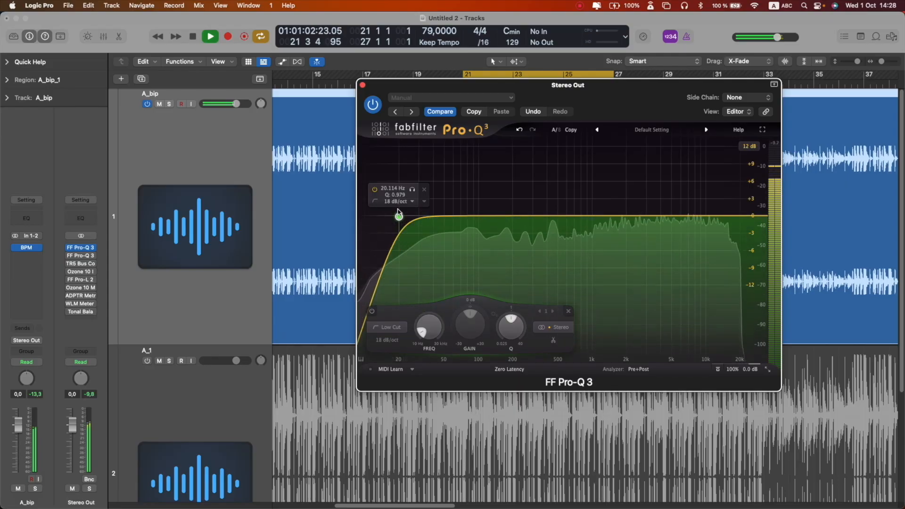
# - Solo the low-cut band to audition the filtered range during playback
pyautogui.press('space')
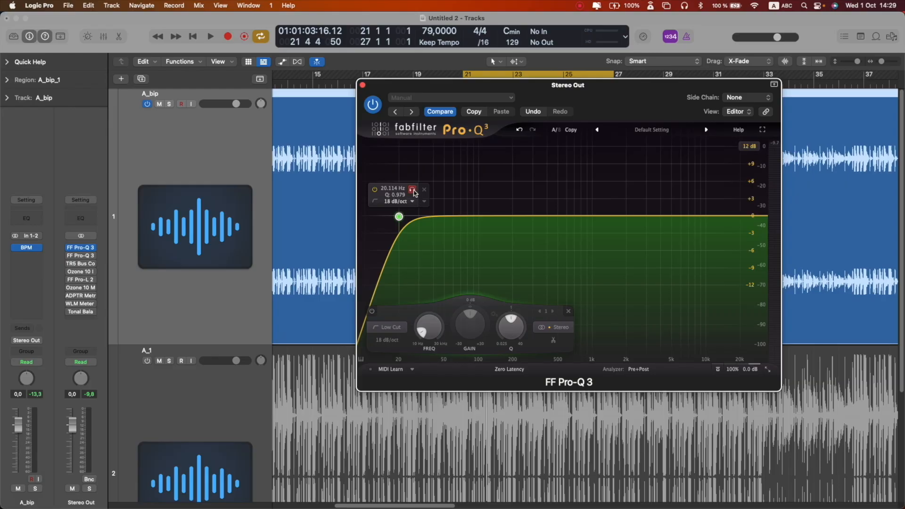
pyautogui.press('space')
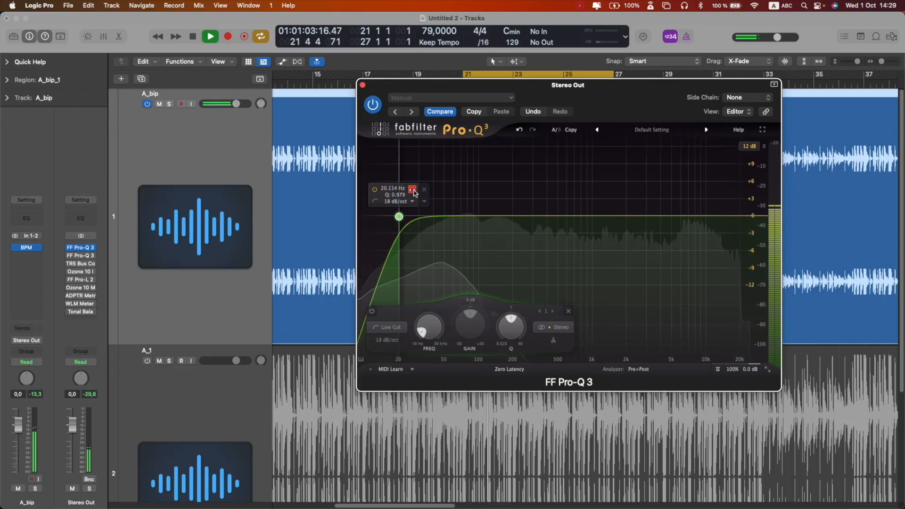
pyautogui.click(414, 192)
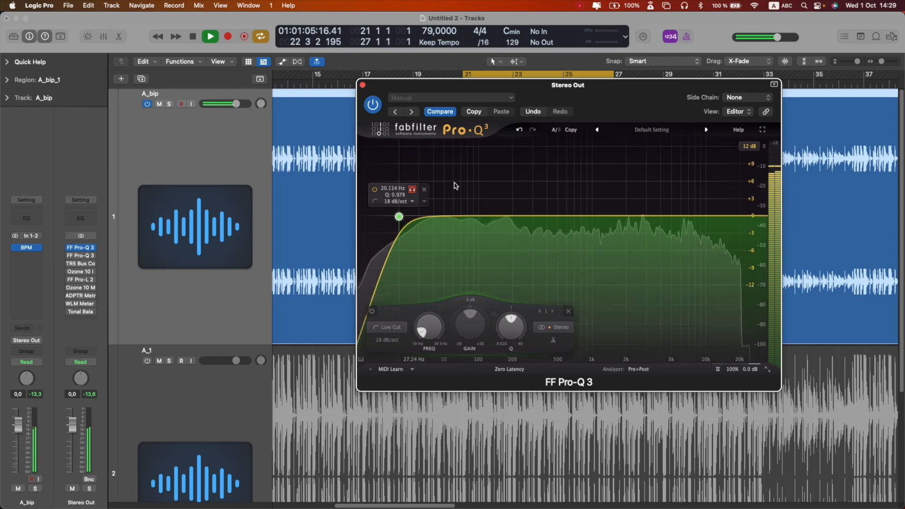
pyautogui.press('space')
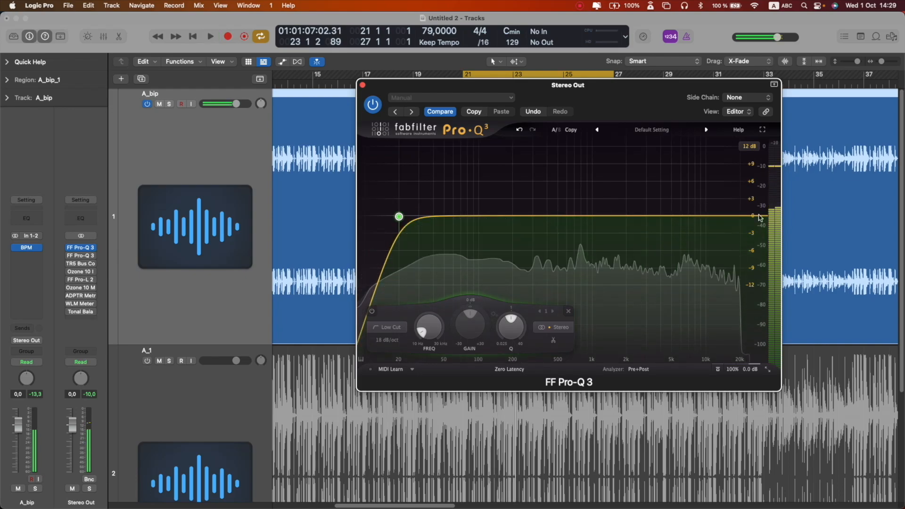
# - Add a high-cut band at about 28 kHz and solo it to audition
pyautogui.click(760, 216)
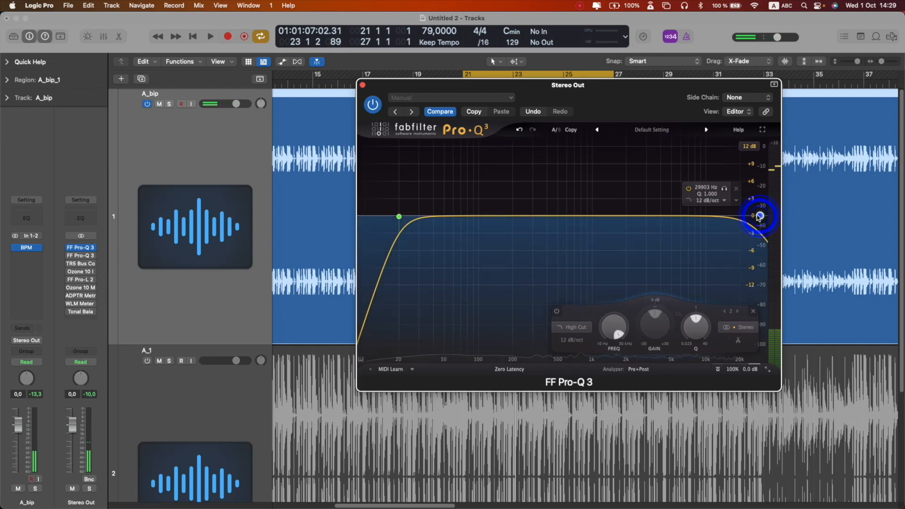
pyautogui.click(726, 191)
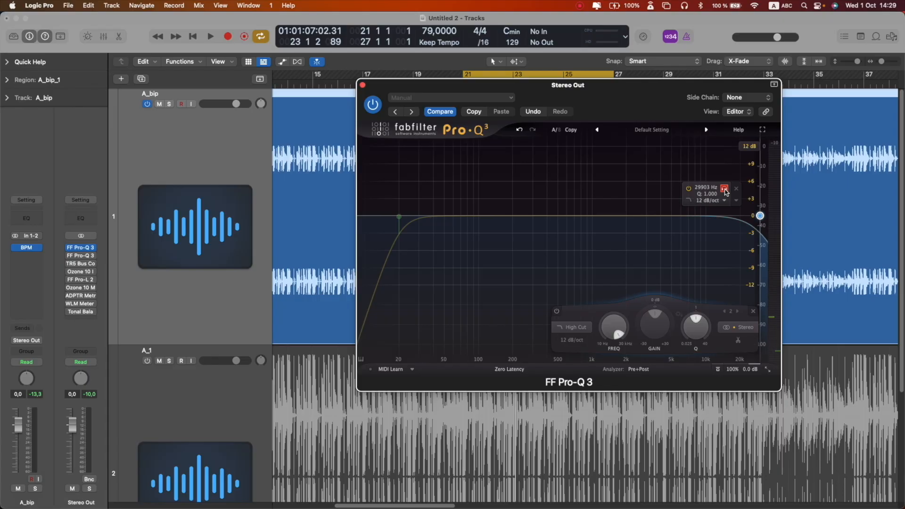
pyautogui.moveTo(726, 191); pyautogui.dragTo(720, 192)
pyautogui.press('space')
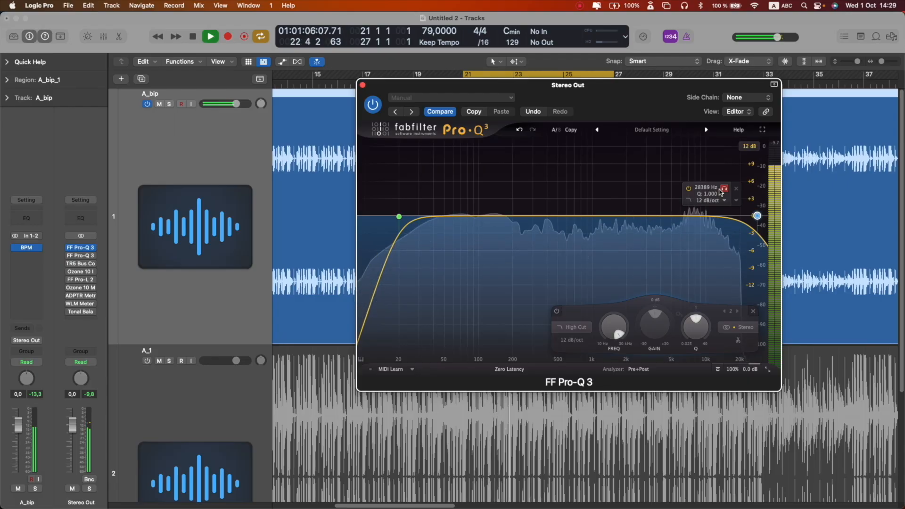
pyautogui.press('space')
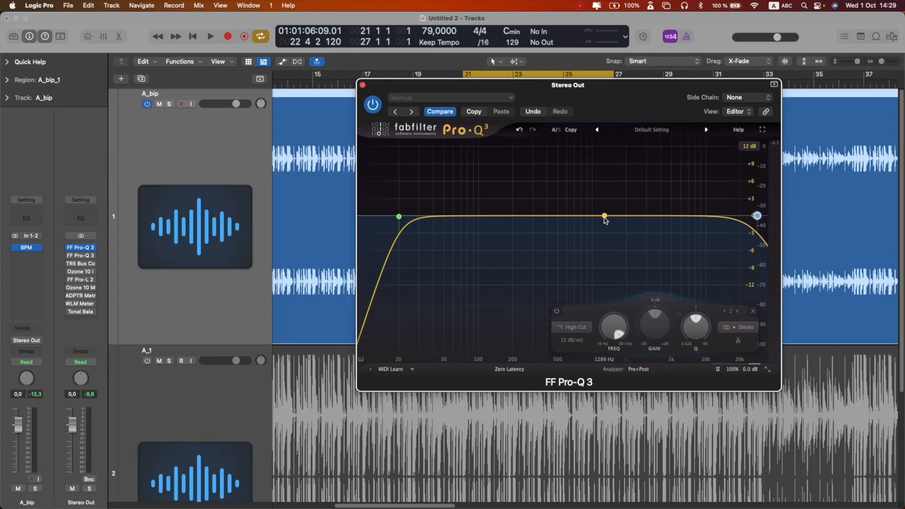
# - Add a bell band at about 2 kHz with roughly +0.6 dB boost and solo it
pyautogui.moveTo(623, 104); pyautogui.dragTo(602, 107)
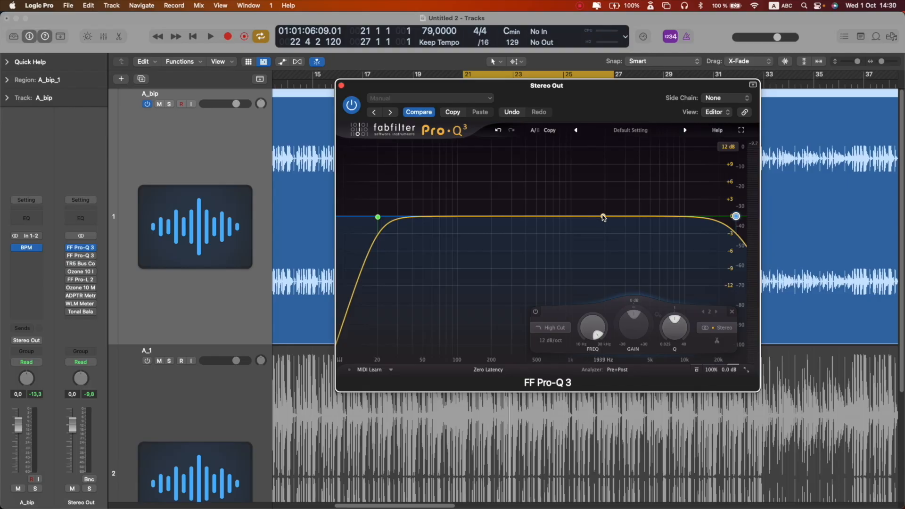
pyautogui.press('space')
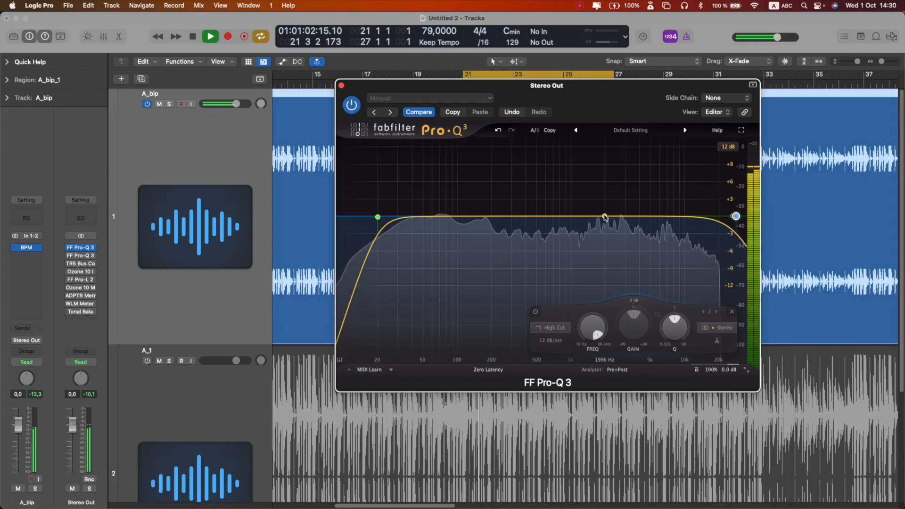
pyautogui.moveTo(605, 217)
pyautogui.mouseDown()
pyautogui.moveTo(610, 199)
pyautogui.moveTo(653, 179)
pyautogui.moveTo(534, 179)
pyautogui.moveTo(609, 193)
pyautogui.moveTo(605, 214)
pyautogui.mouseUp()
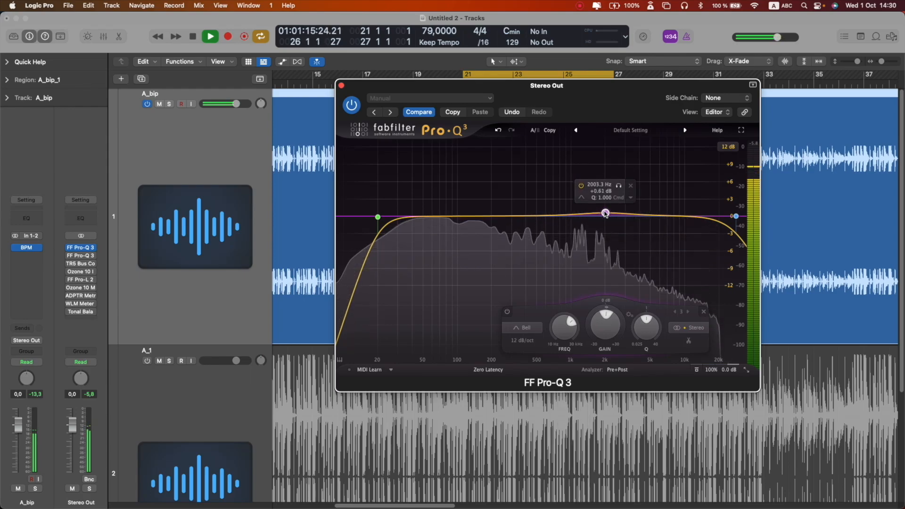
pyautogui.click(619, 185)
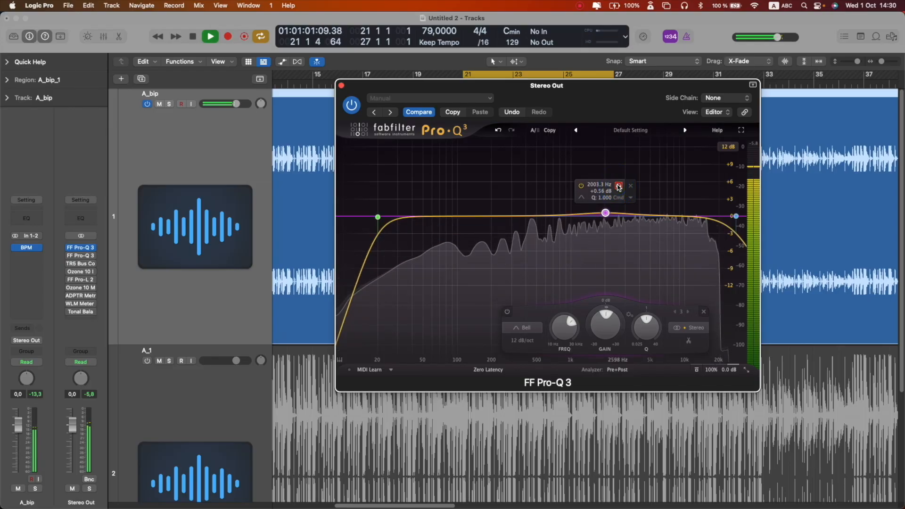
# - Make the 2 kHz bell band dynamic while auditioning the mix during playback
pyautogui.press('space')
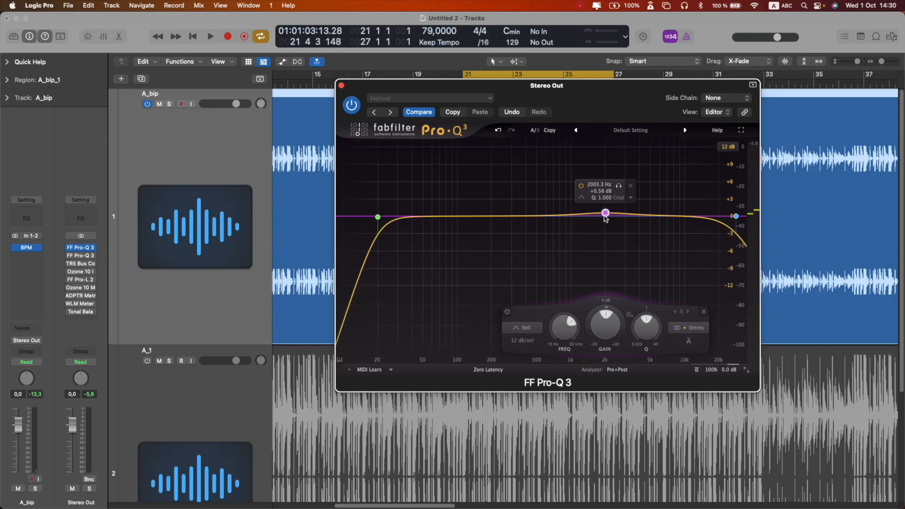
pyautogui.press('space')
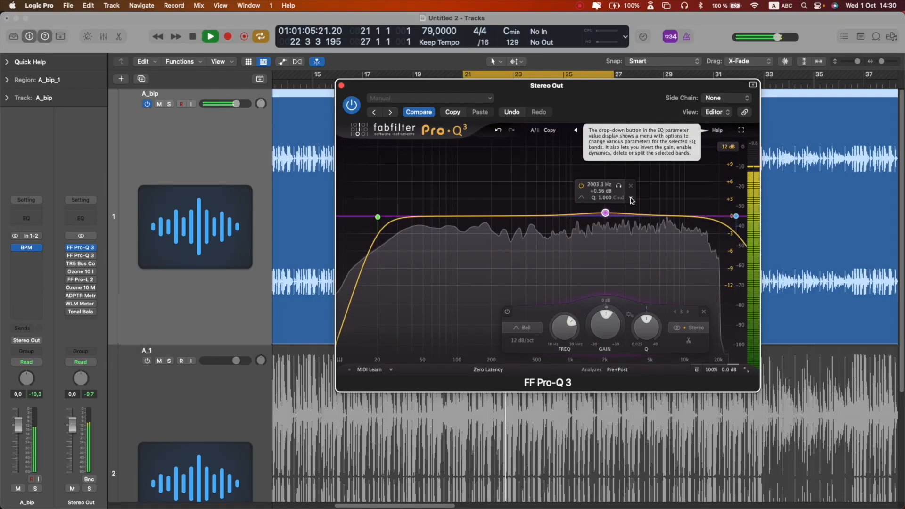
pyautogui.press('space')
pyautogui.click(630, 198)
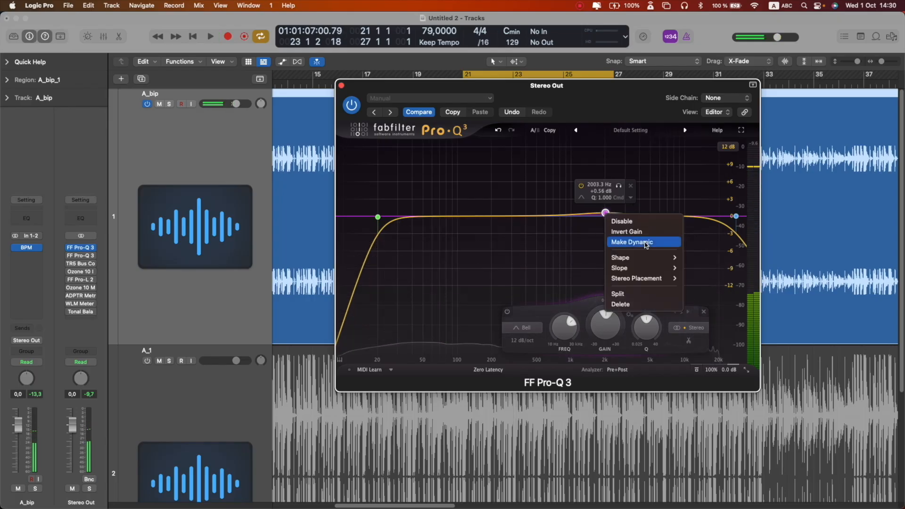
pyautogui.click(645, 242)
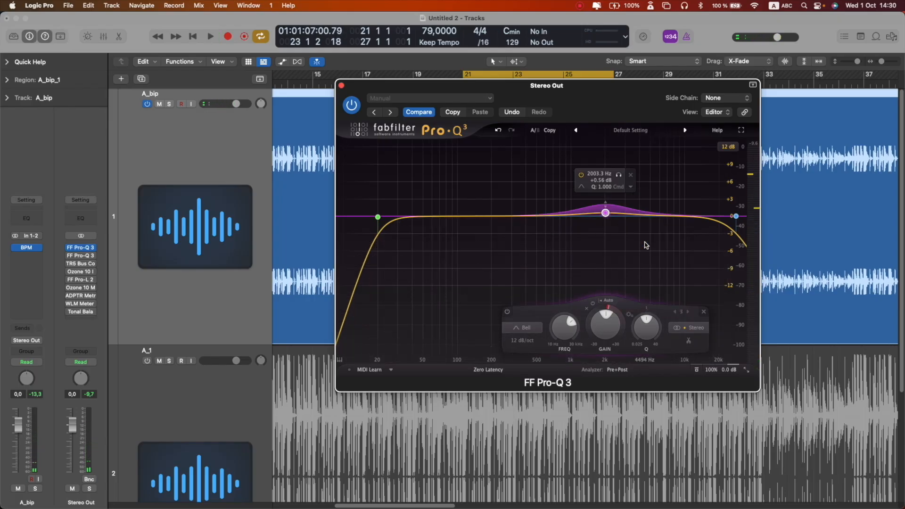
# - Bypass the Pro-Q 3 instance and re-enable it to compare during playback, then close its window
pyautogui.press('space')
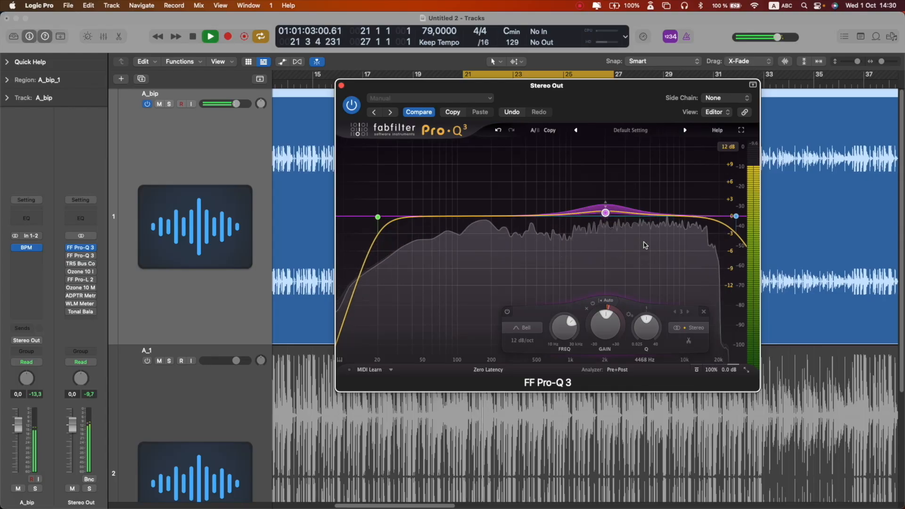
pyautogui.press('space')
pyautogui.click(355, 111)
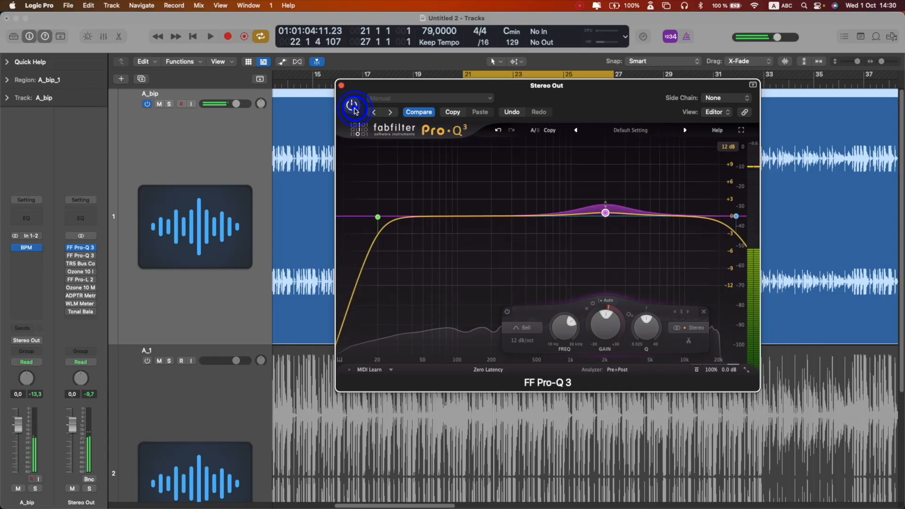
pyautogui.press('space')
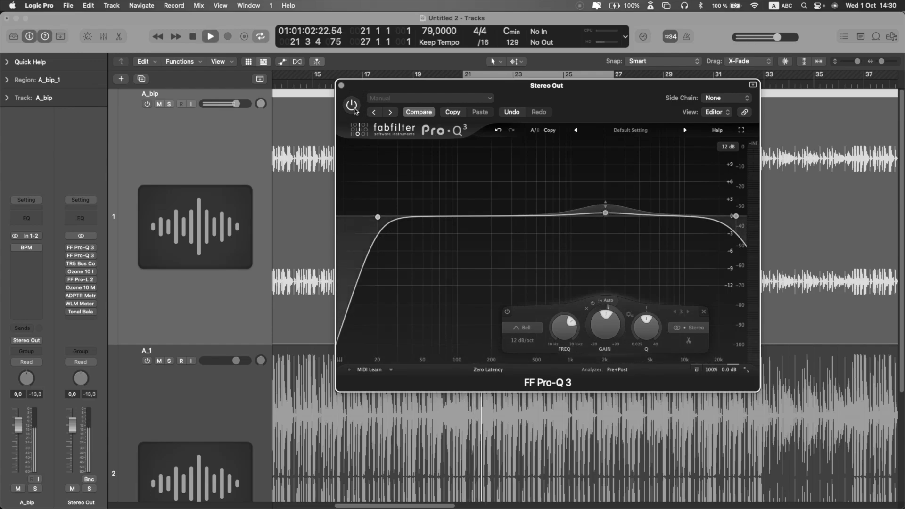
pyautogui.click(352, 105)
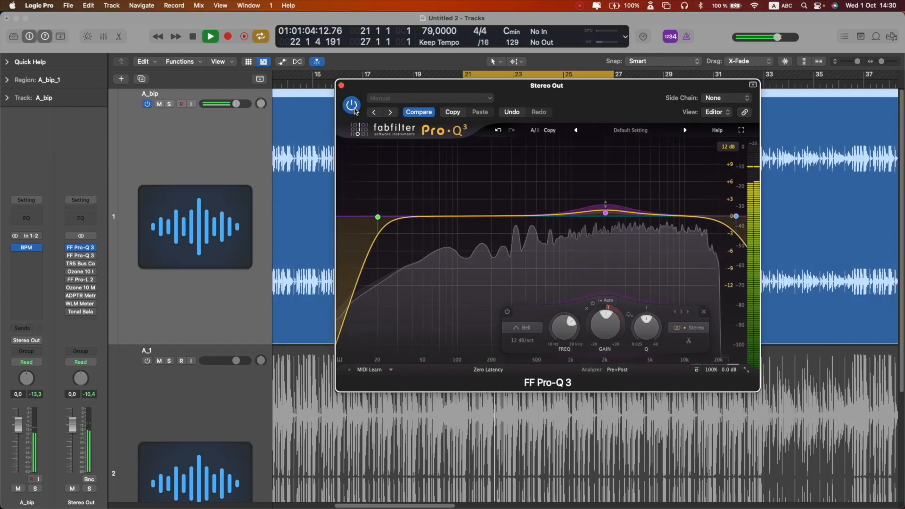
pyautogui.press('space')
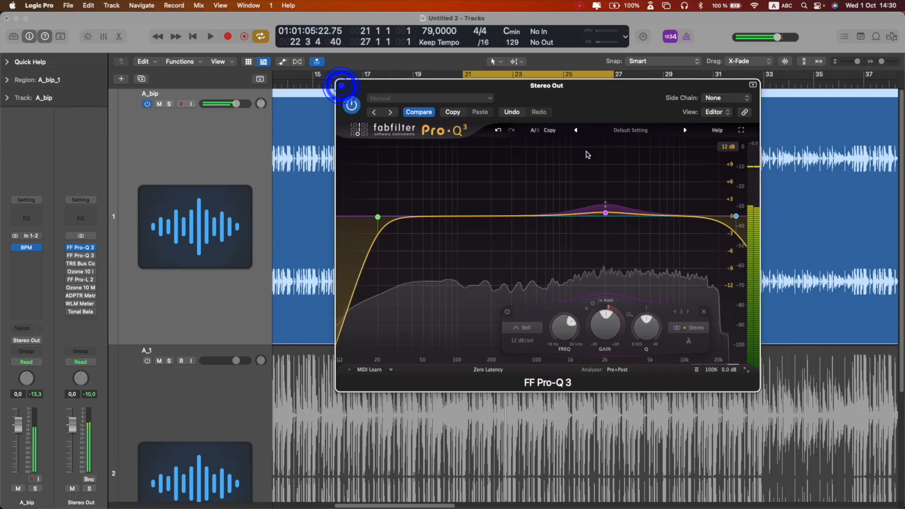
pyautogui.press('super+w')
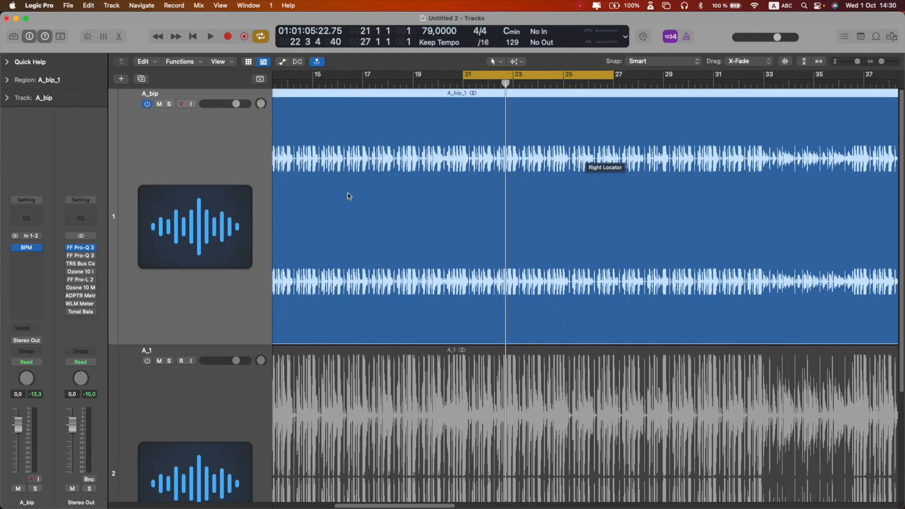
# - Open the second Pro-Q 3 instance and add a low-cut band at about 105 Hz
pyautogui.click(68, 255)
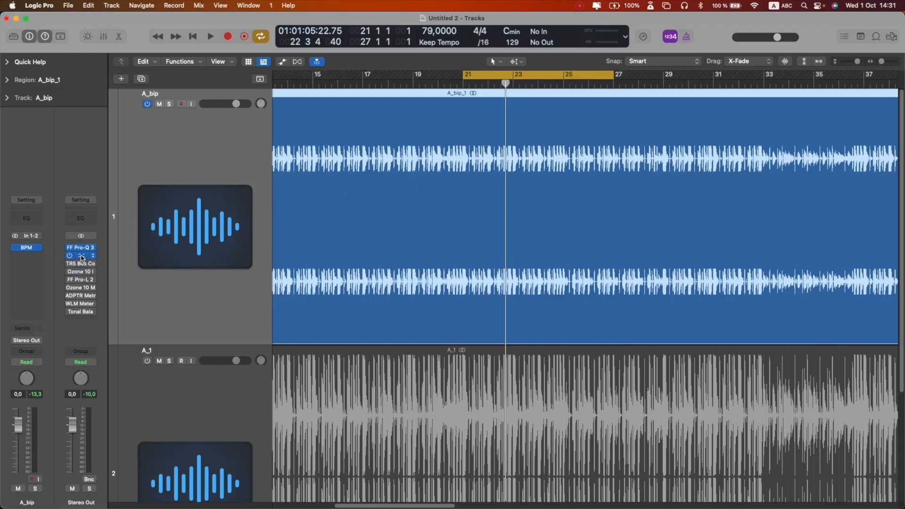
pyautogui.click(81, 255)
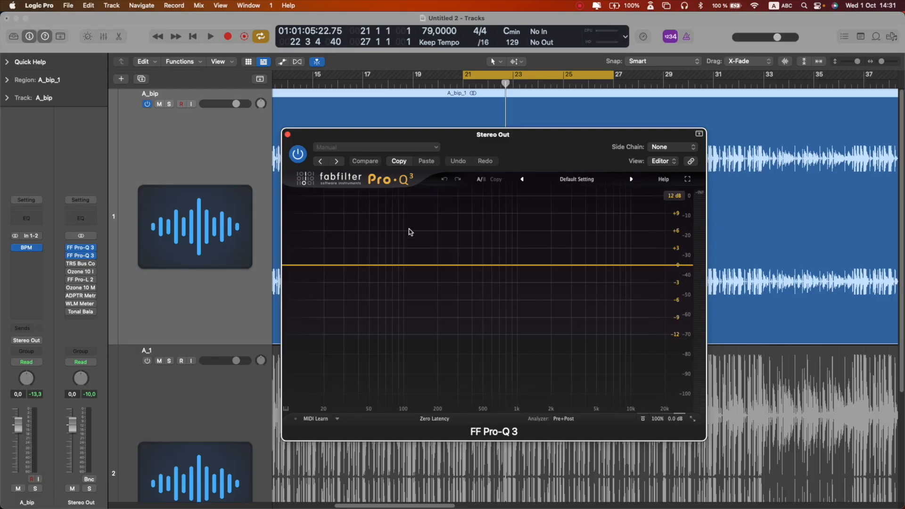
pyautogui.click(308, 266)
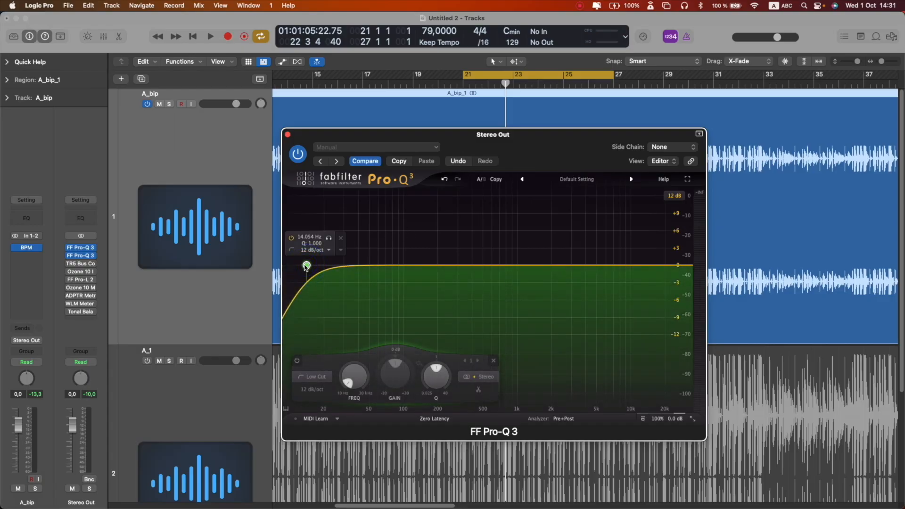
pyautogui.moveTo(323, 266); pyautogui.dragTo(406, 267)
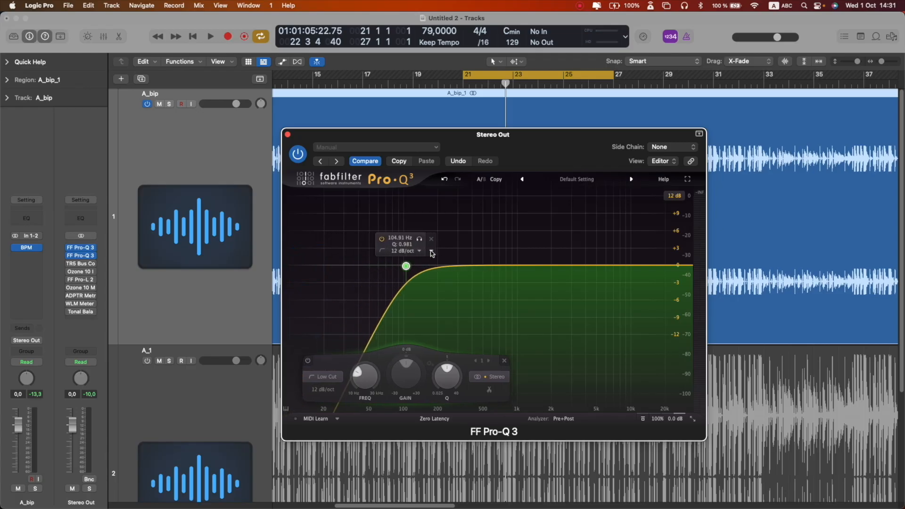
# - Set the low-cut band's stereo placement to Side, audition it during playback, and close the EQ
pyautogui.click(431, 253)
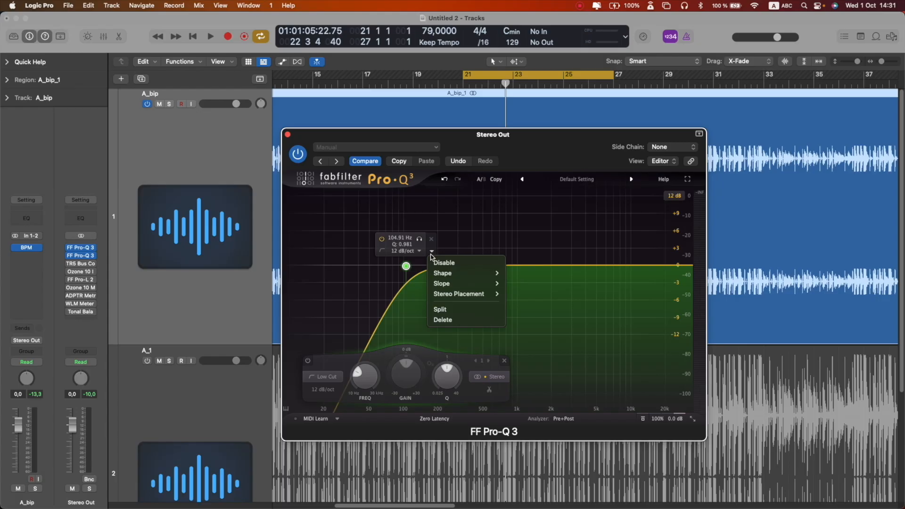
pyautogui.moveTo(446, 274)
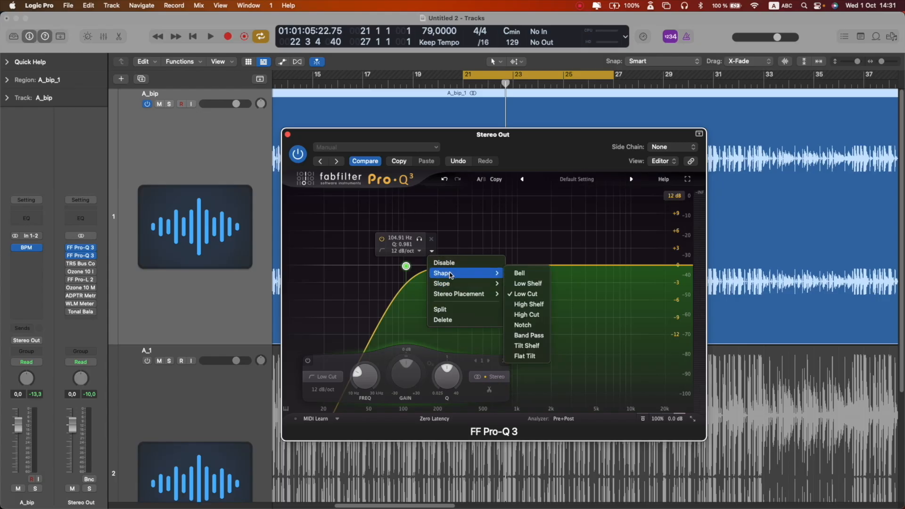
pyautogui.moveTo(493, 295)
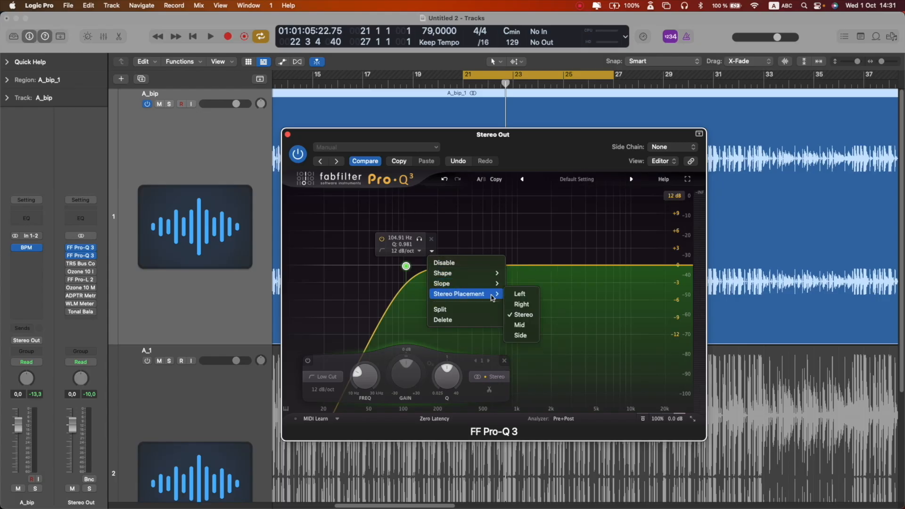
pyautogui.click(522, 335)
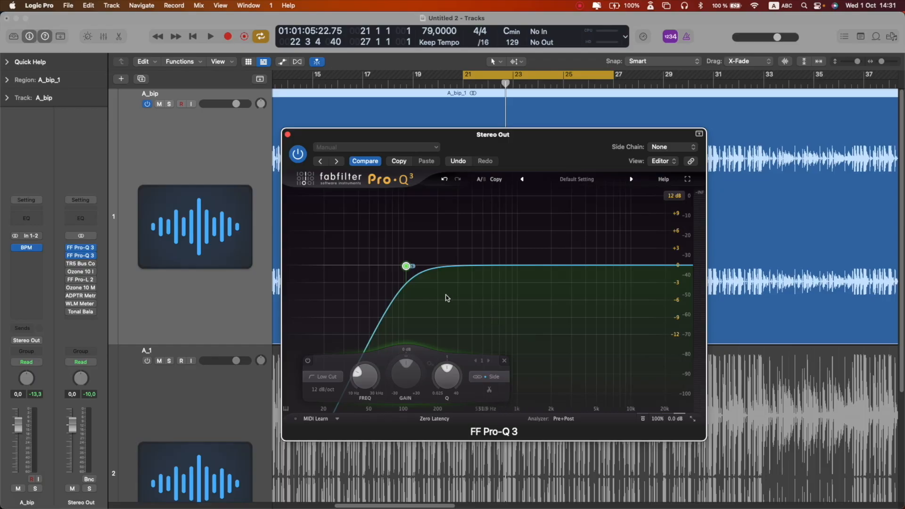
pyautogui.moveTo(406, 266)
pyautogui.mouseDown()
pyautogui.moveTo(323, 266)
pyautogui.moveTo(405, 266)
pyautogui.mouseUp()
pyautogui.press('space')
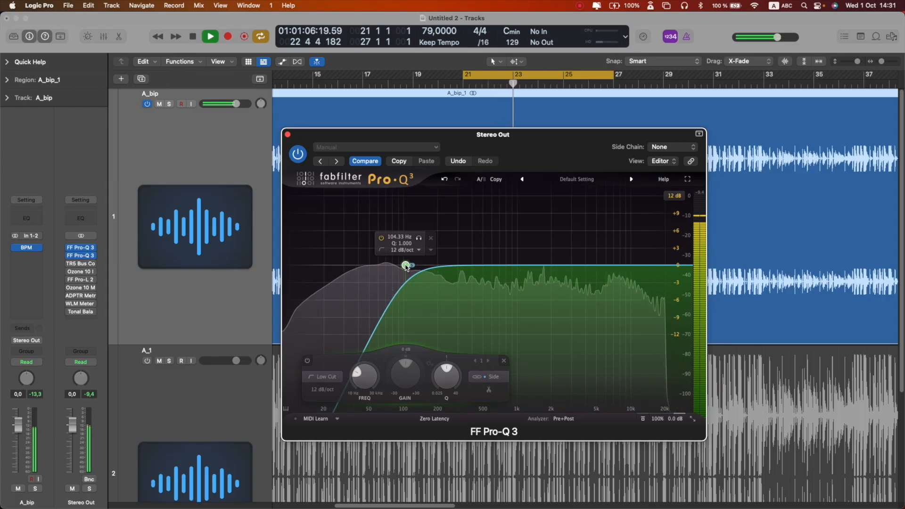
pyautogui.press('space')
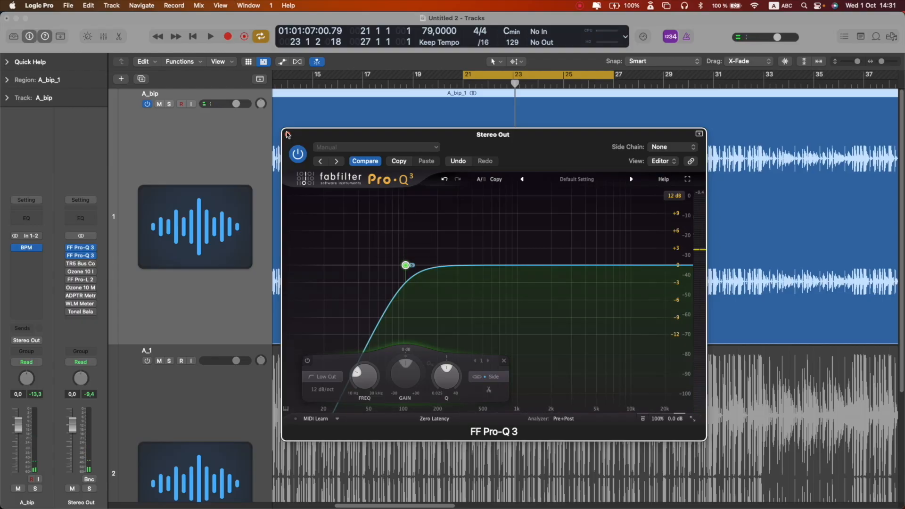
pyautogui.press('space')
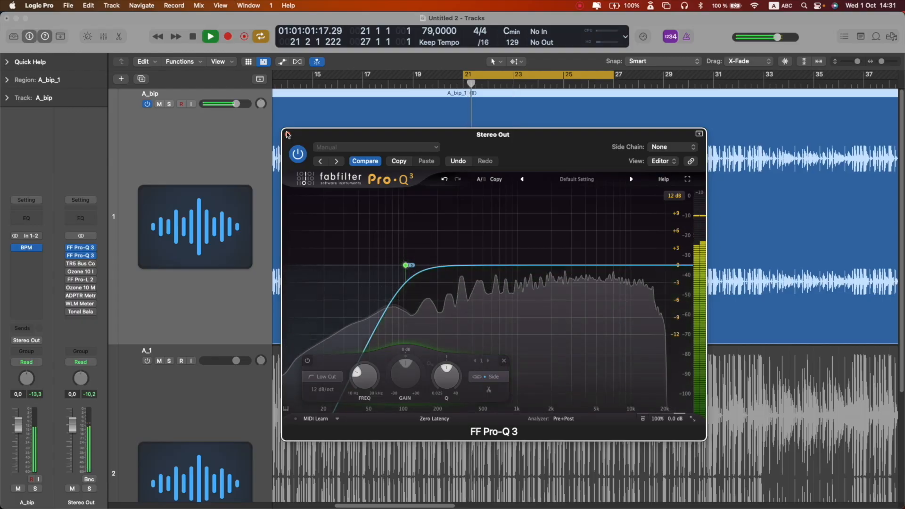
pyautogui.press('space')
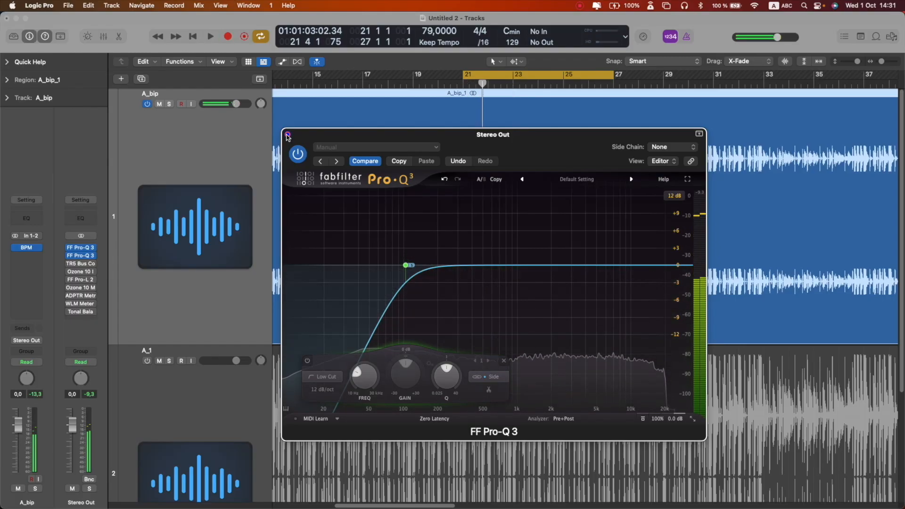
pyautogui.click(287, 136)
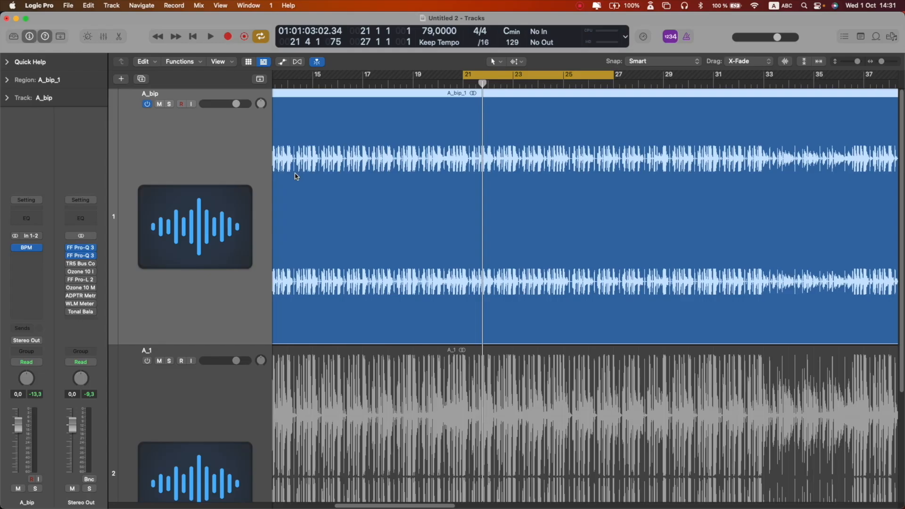
# - Open the TR5 Bus Compressor, raise ratio and attack, adjust release, and set makeup to 0.0 dB
pyautogui.moveTo(69, 265)
pyautogui.click(69, 263)
pyautogui.moveTo(578, 154); pyautogui.dragTo(555, 156)
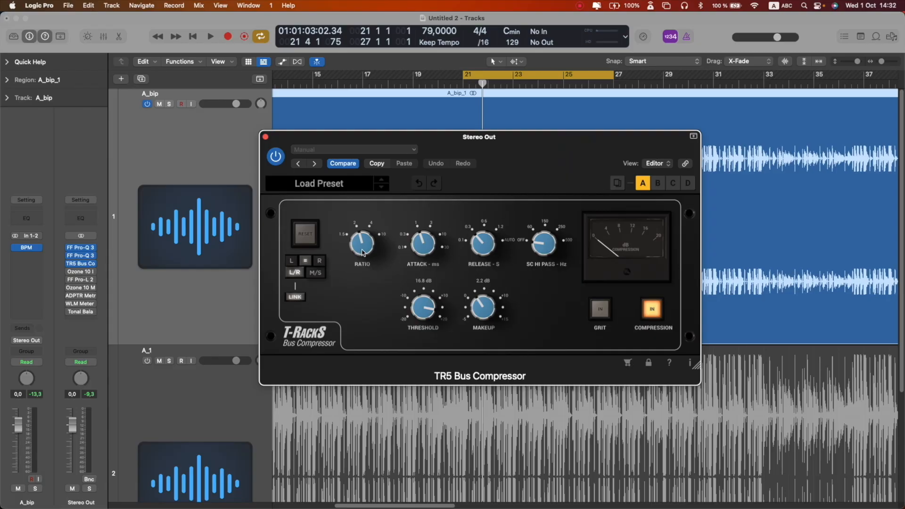
pyautogui.moveTo(362, 253); pyautogui.dragTo(365, 217)
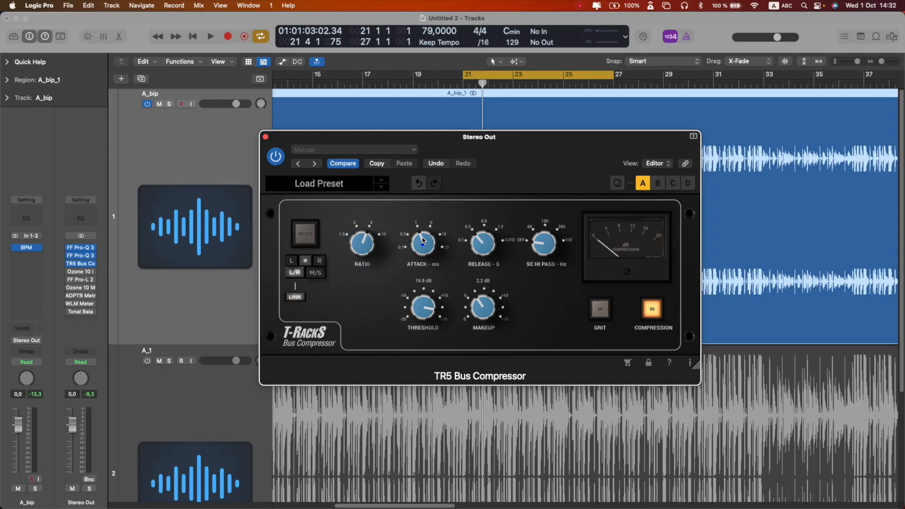
pyautogui.moveTo(423, 241); pyautogui.dragTo(423, 216)
pyautogui.moveTo(481, 240); pyautogui.dragTo(474, 322)
pyautogui.moveTo(418, 238); pyautogui.dragTo(418, 208)
pyautogui.moveTo(473, 260); pyautogui.dragTo(470, 273)
pyautogui.moveTo(482, 310); pyautogui.dragTo(481, 320)
# - Bypass the bus compressor and re-enable it to compare during playback
pyautogui.click(277, 160)
pyautogui.press('space')
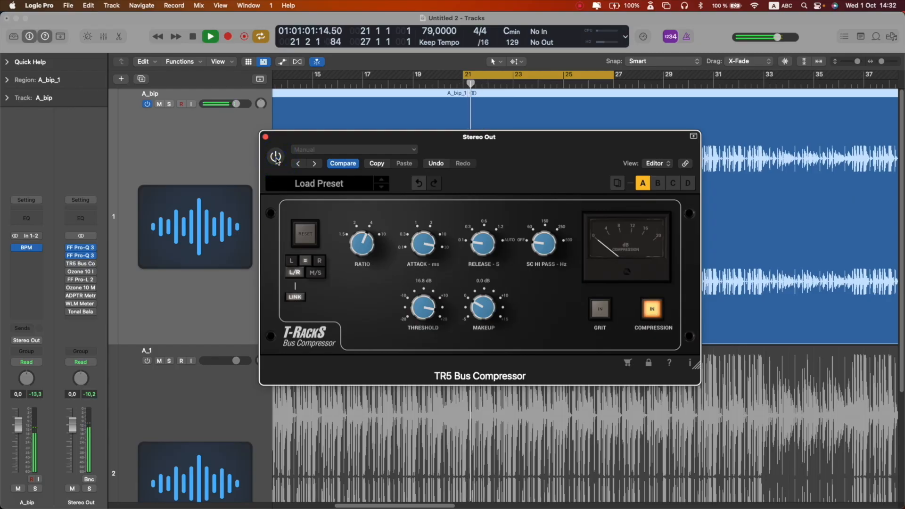
pyautogui.click(277, 160)
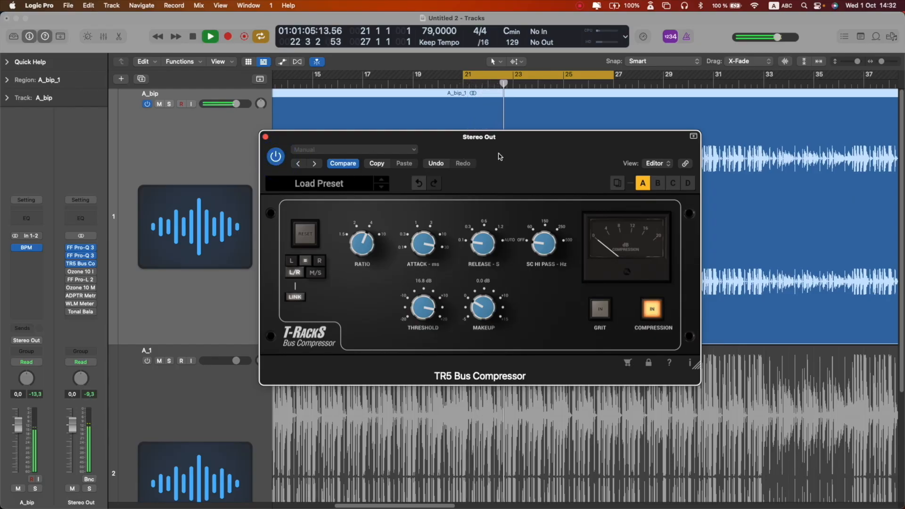
pyautogui.press('space')
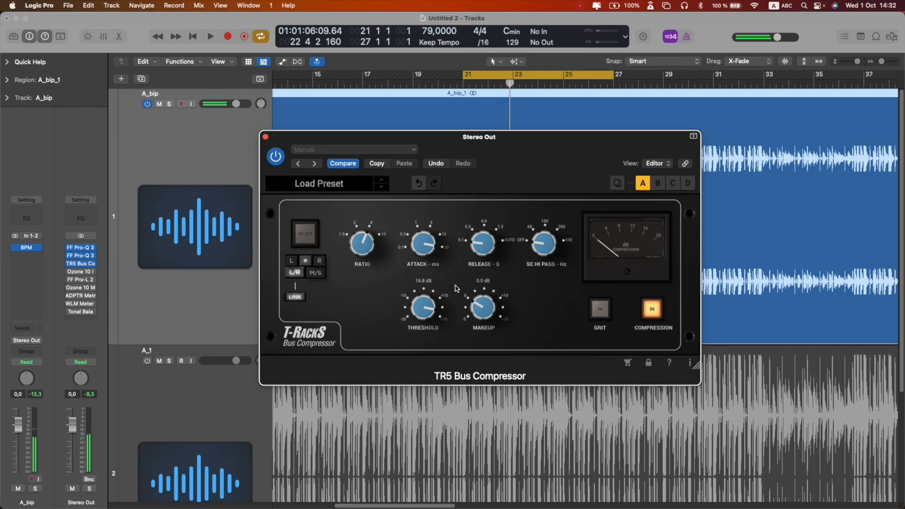
# - Set the compressor's threshold to 5.4 dB while auditioning playback
pyautogui.moveTo(418, 305); pyautogui.dragTo(417, 334)
pyautogui.press('space')
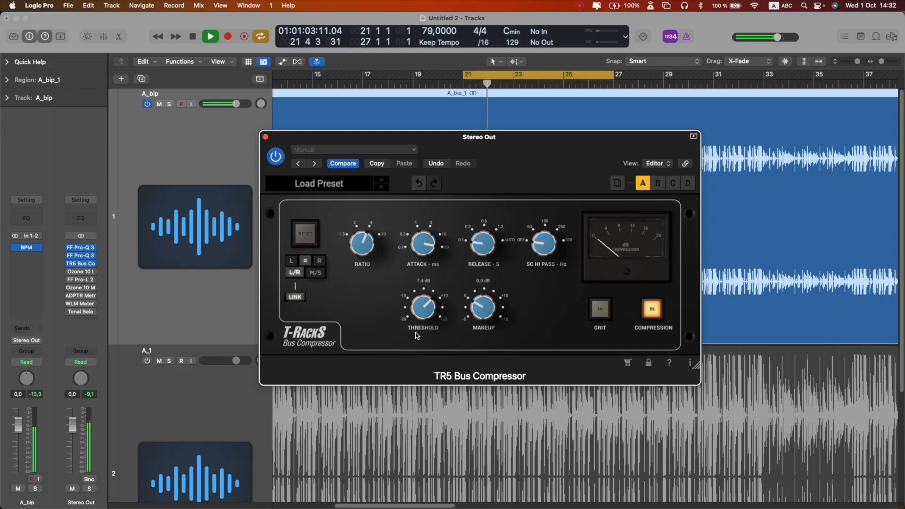
pyautogui.moveTo(417, 333); pyautogui.dragTo(420, 342)
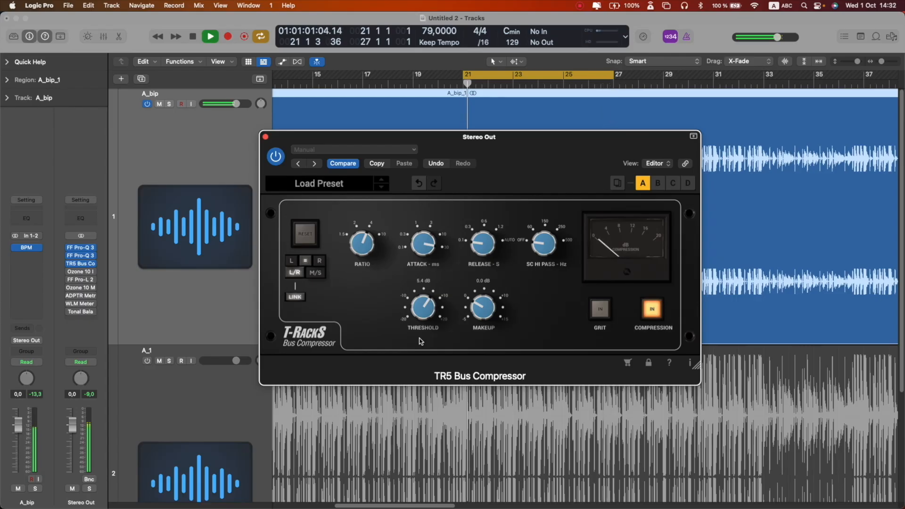
pyautogui.press('space')
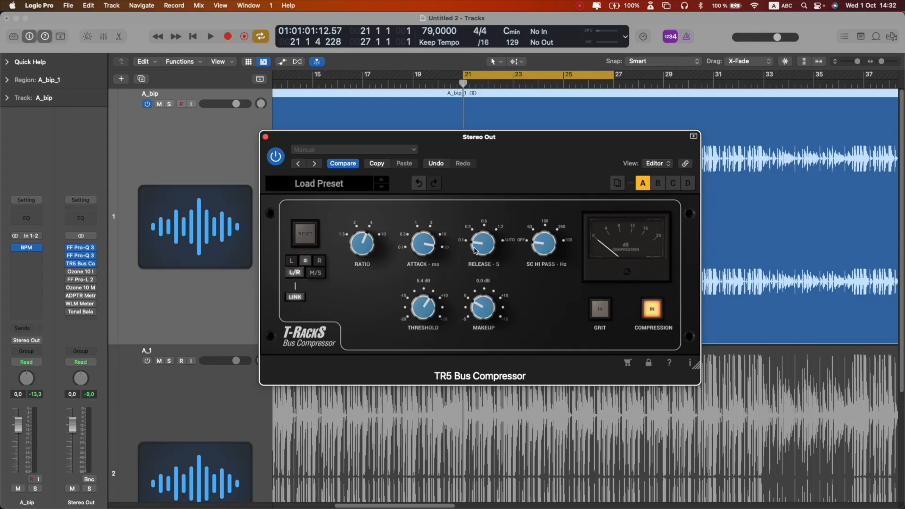
# - Close the compressor and open the Ozone 10 Imager on the Stereo Out
pyautogui.press('space')
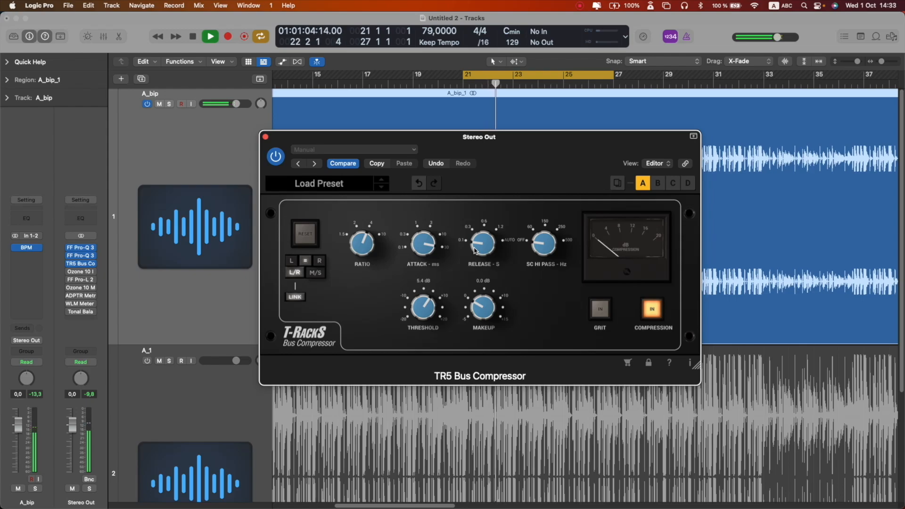
pyautogui.press('space')
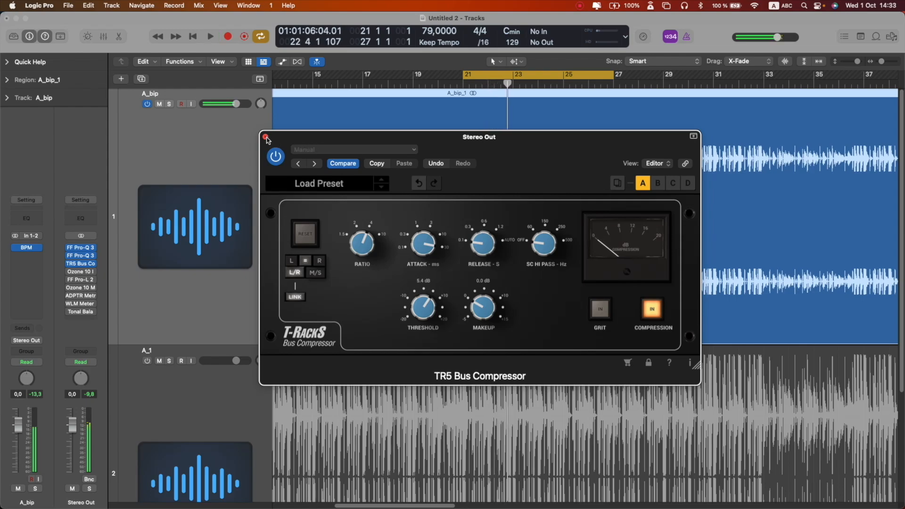
pyautogui.click(266, 138)
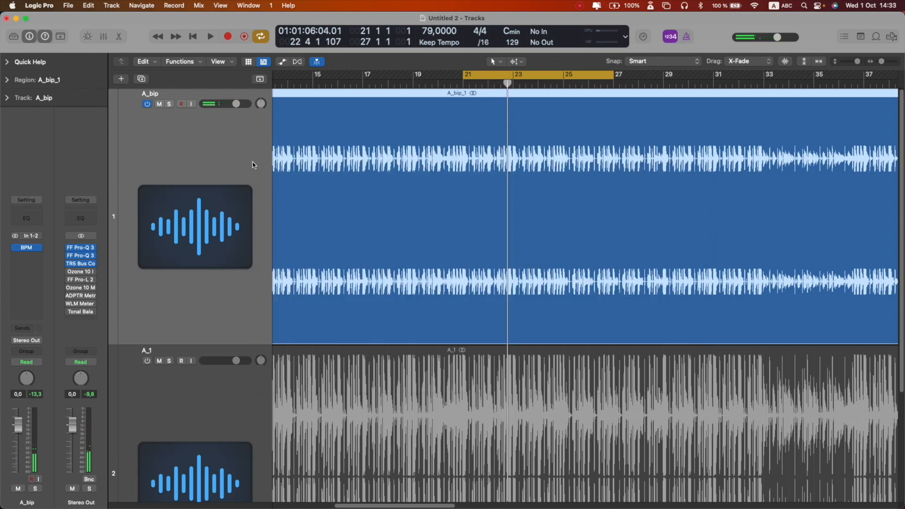
pyautogui.click(69, 272)
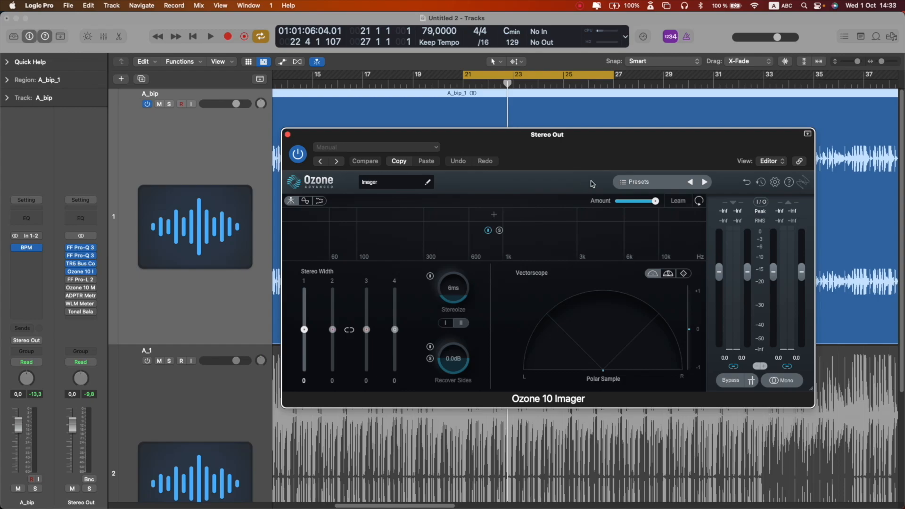
# - Play the mix through the Ozone Imager to audition it and stop playback
pyautogui.press('space')
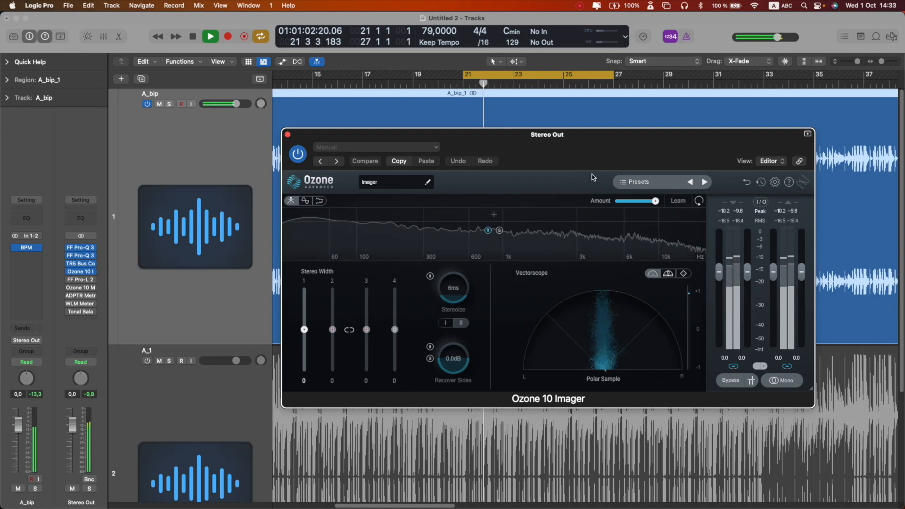
pyautogui.press('XF86AudioRaiseVolume')
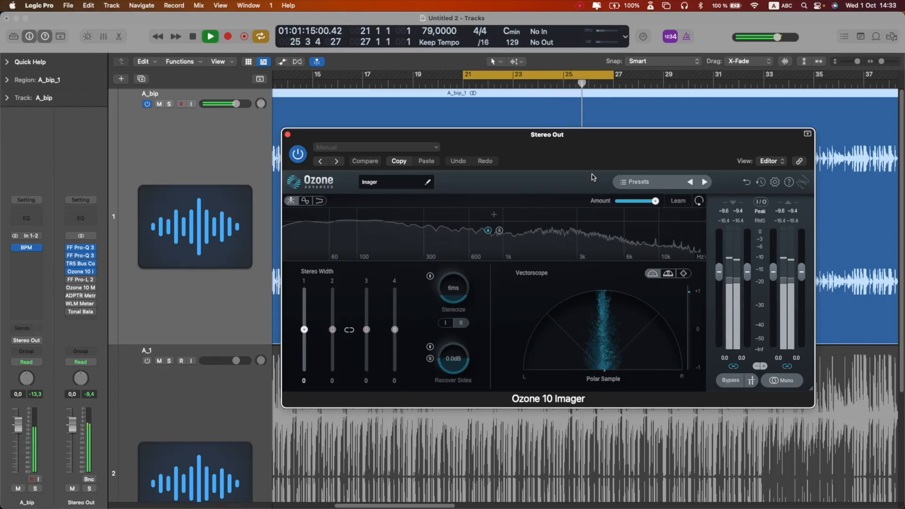
pyautogui.press('space')
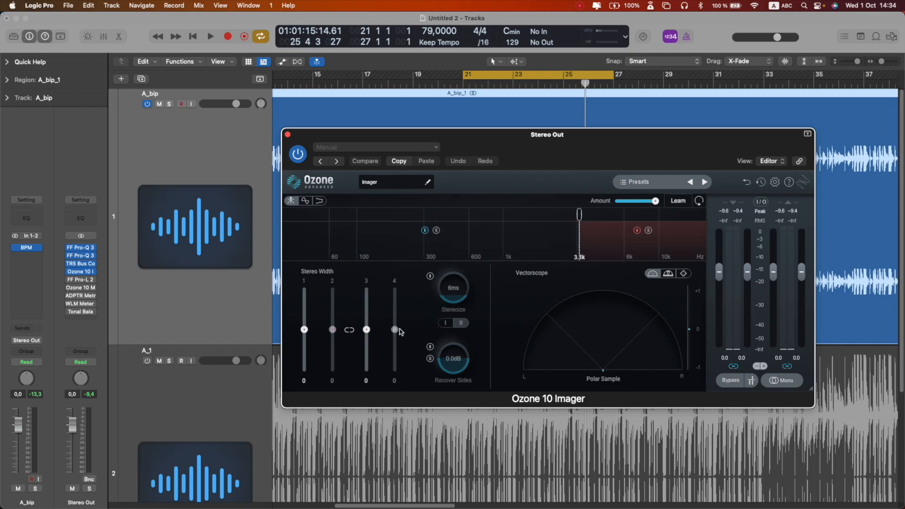
# - Set the Imager's band 3 stereo width to 9 while auditioning playback
pyautogui.moveTo(367, 330); pyautogui.dragTo(366, 313)
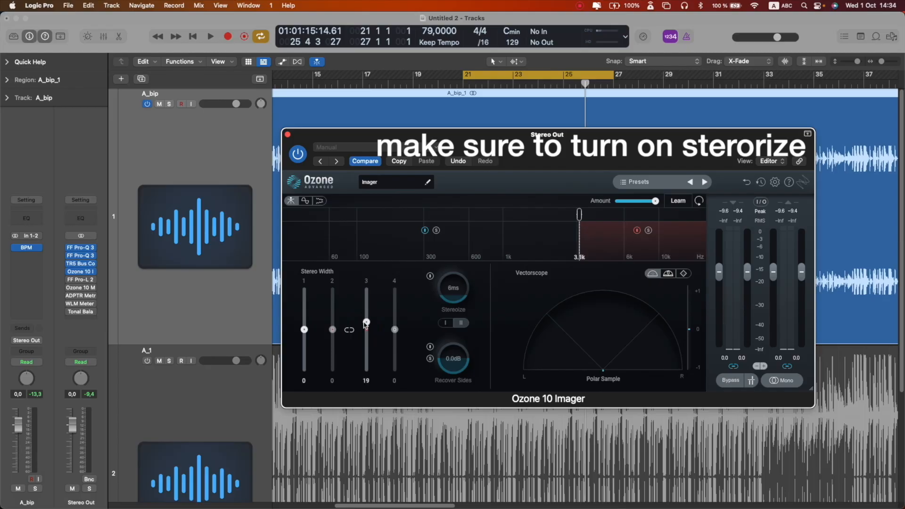
pyautogui.moveTo(366, 324); pyautogui.dragTo(366, 325)
pyautogui.press('space')
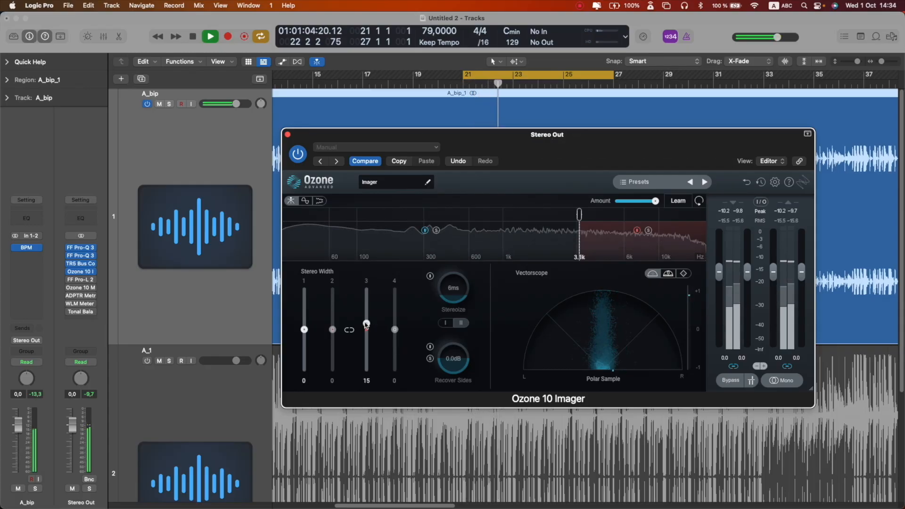
pyautogui.moveTo(366, 326); pyautogui.dragTo(367, 329)
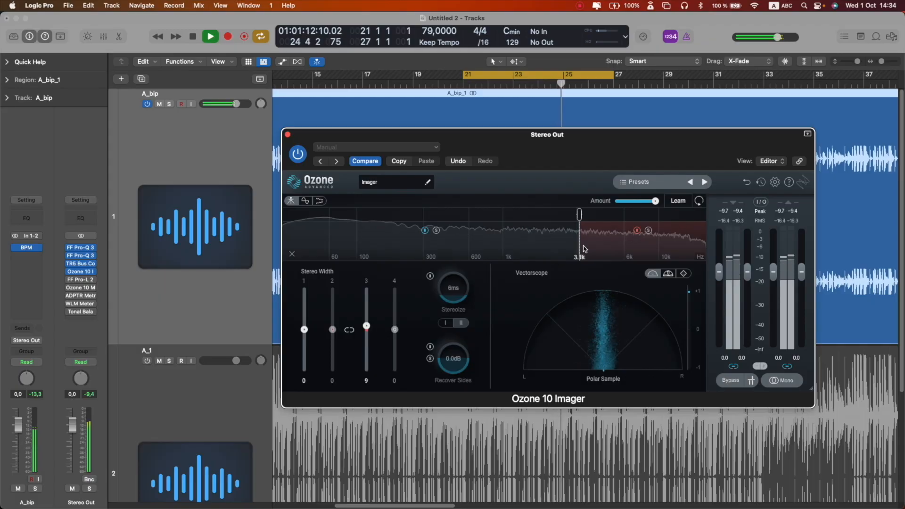
# - Solo the highest Imager band briefly to audition it and stop playback
pyautogui.click(648, 230)
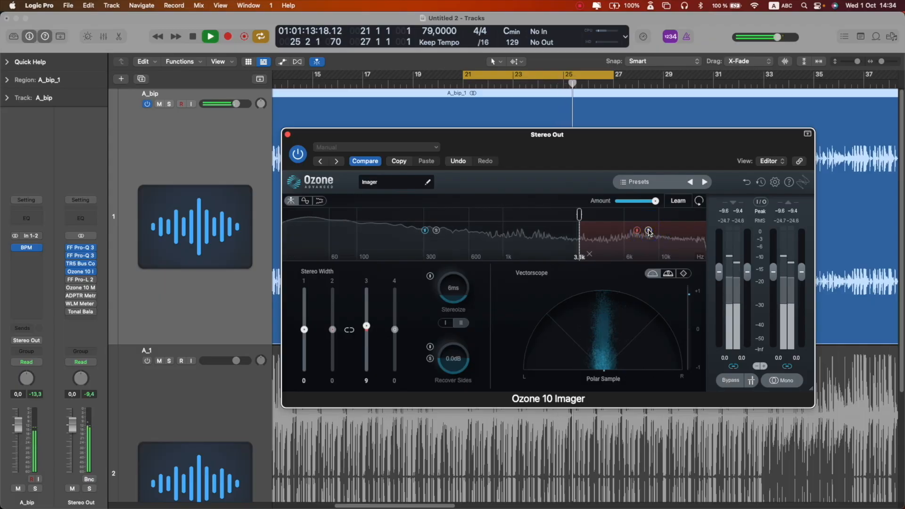
pyautogui.click(649, 231)
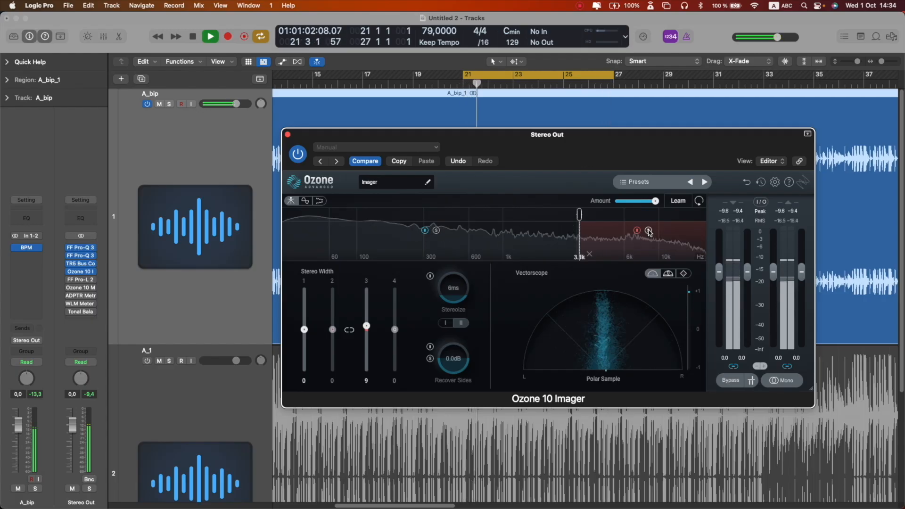
pyautogui.press('space')
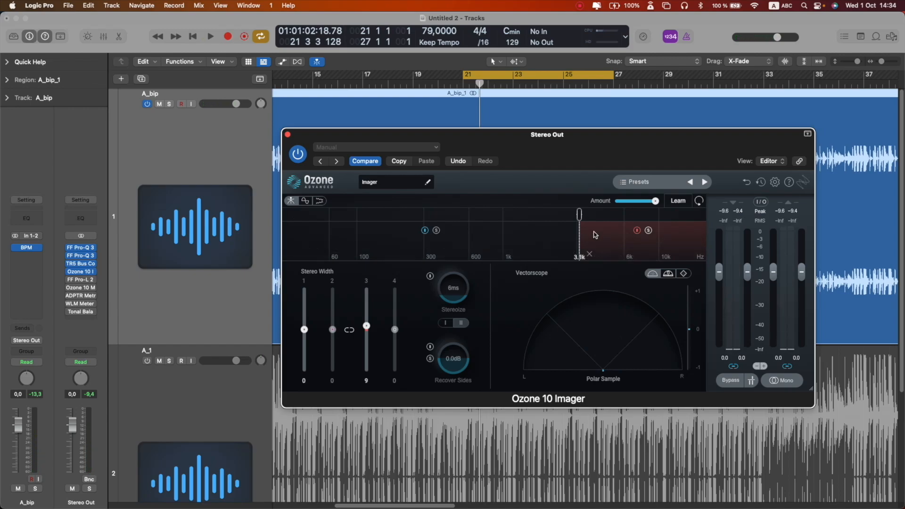
# - Add a crossover at about 610 Hz and set band 2's stereo width to 7 during playback
pyautogui.click(470, 215)
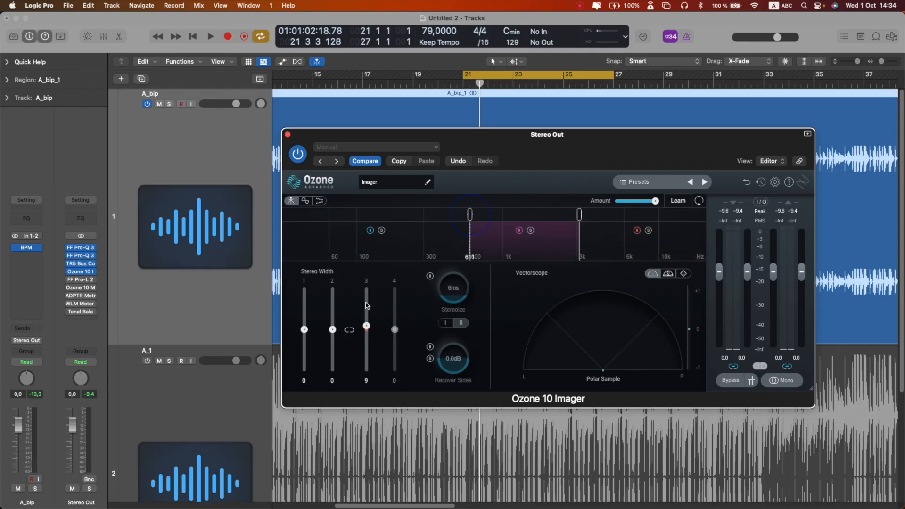
pyautogui.press('space')
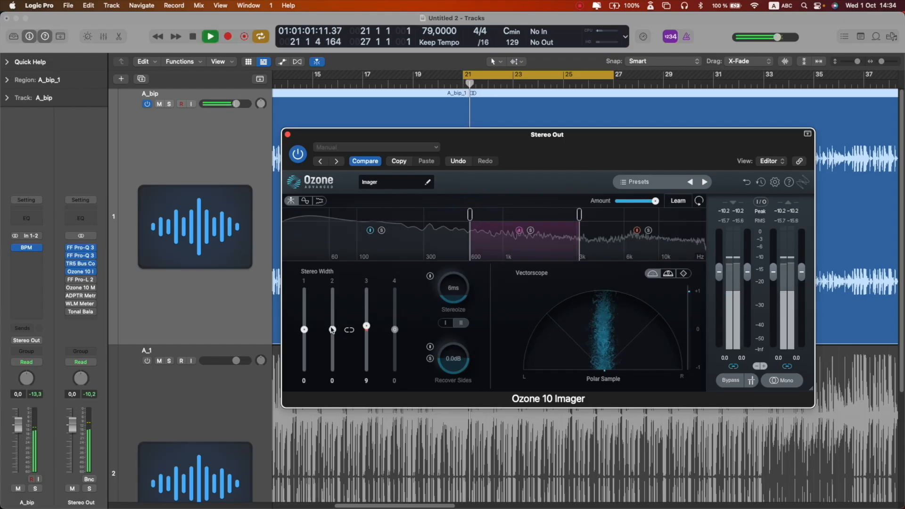
pyautogui.moveTo(333, 329); pyautogui.dragTo(332, 297)
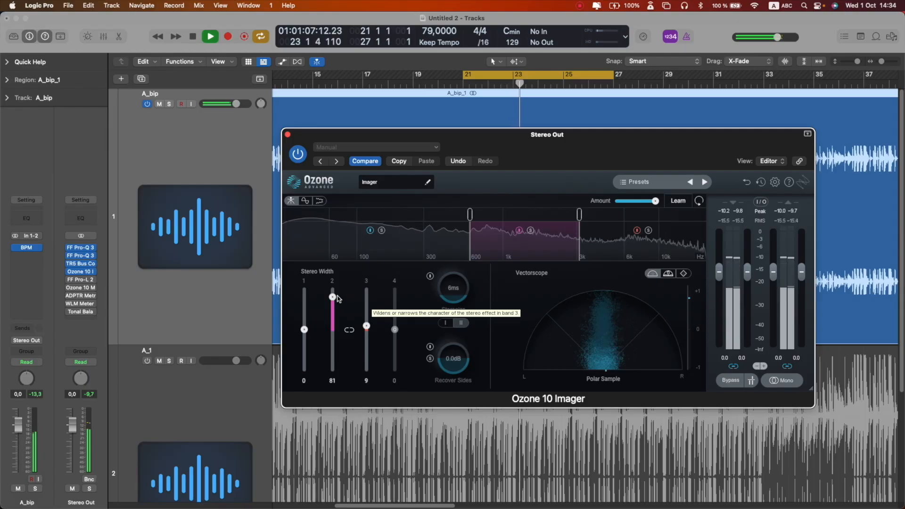
pyautogui.moveTo(332, 296); pyautogui.dragTo(332, 327)
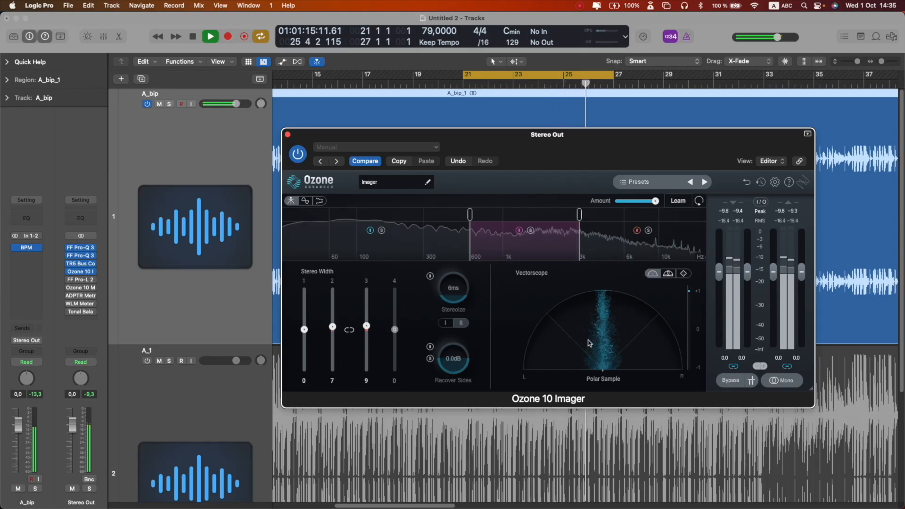
pyautogui.press('space')
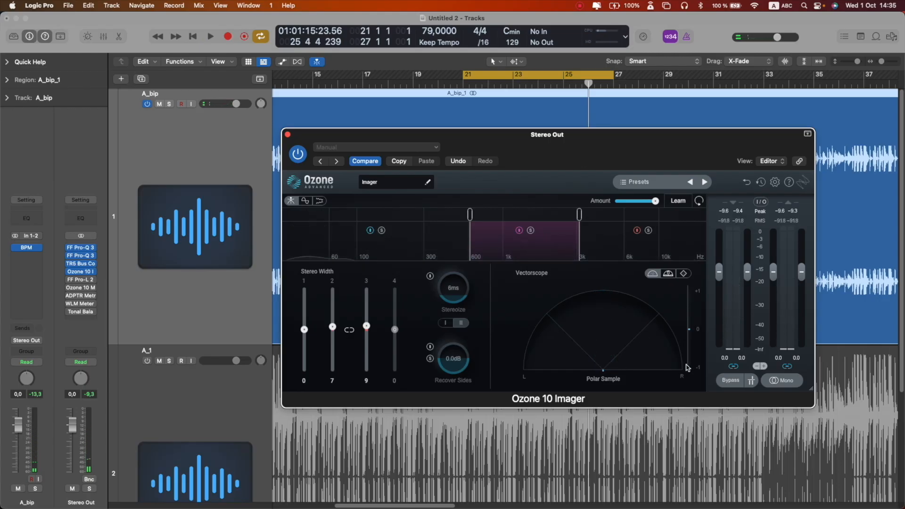
# - Bypass the Imager and re-enable it to compare the result during playback
pyautogui.click(729, 382)
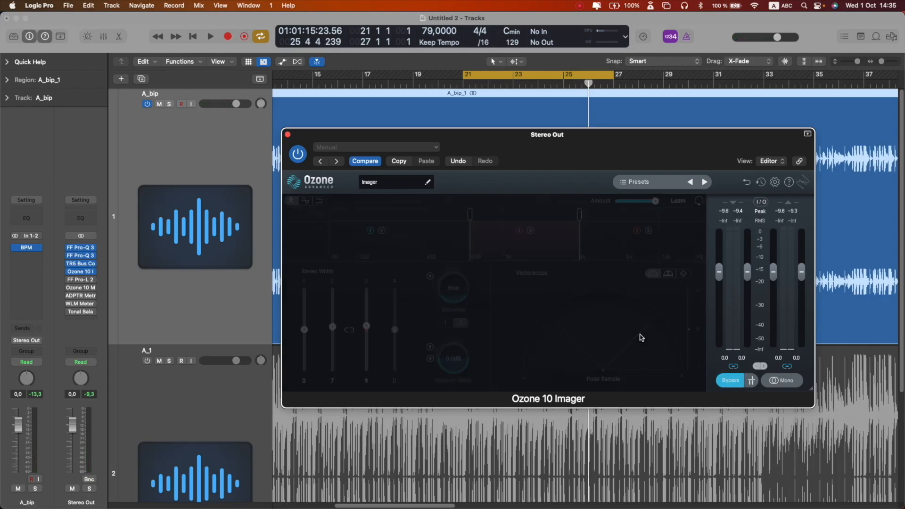
pyautogui.press('space')
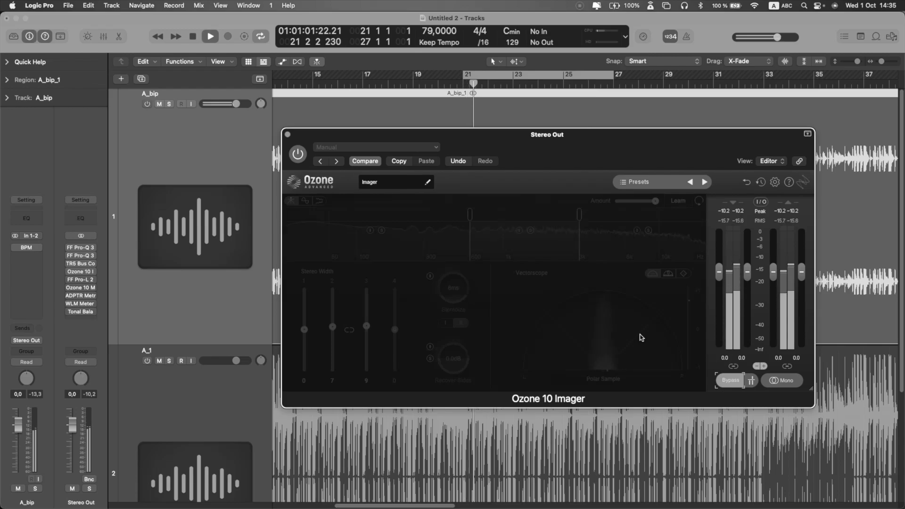
pyautogui.press('space')
pyautogui.click(729, 381)
pyautogui.press('space')
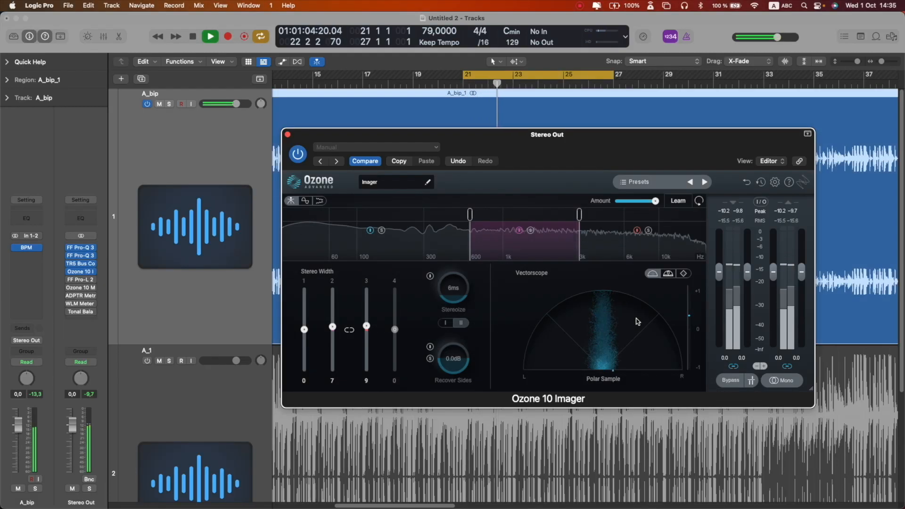
pyautogui.press('space')
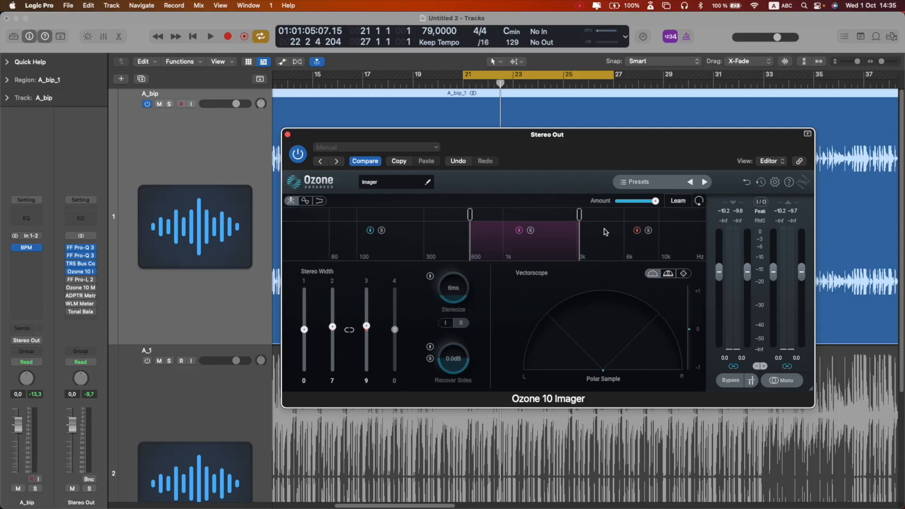
# - Close the Imager, open Pro-L 2 on the Stereo Out and set its gain to +7.0 dB
pyautogui.click(285, 134)
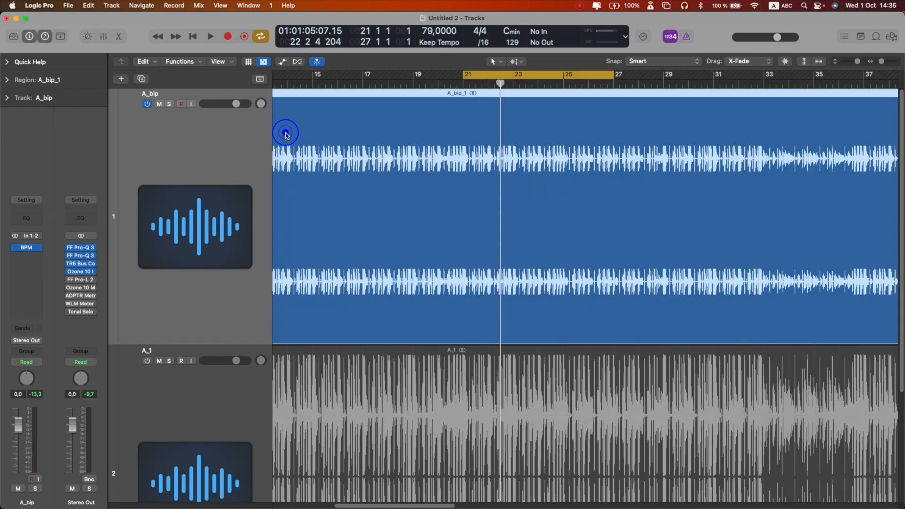
pyautogui.click(69, 280)
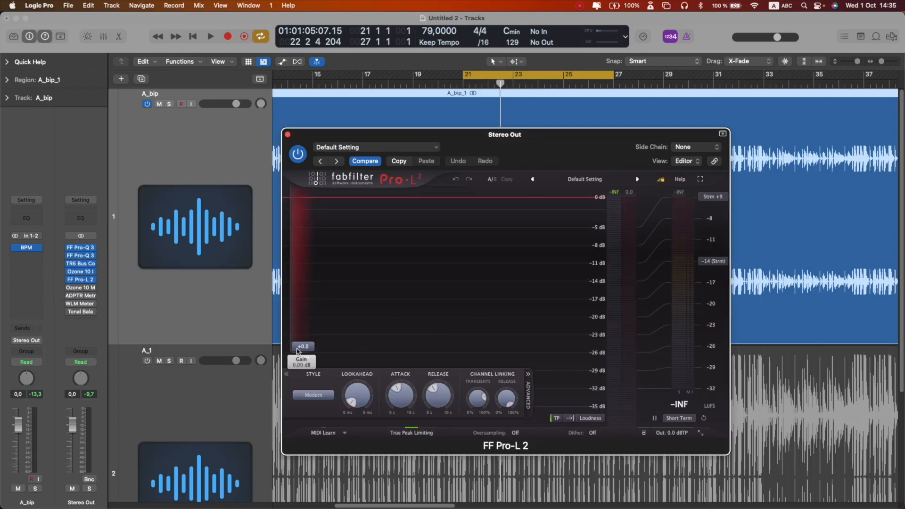
pyautogui.moveTo(298, 346); pyautogui.dragTo(297, 310)
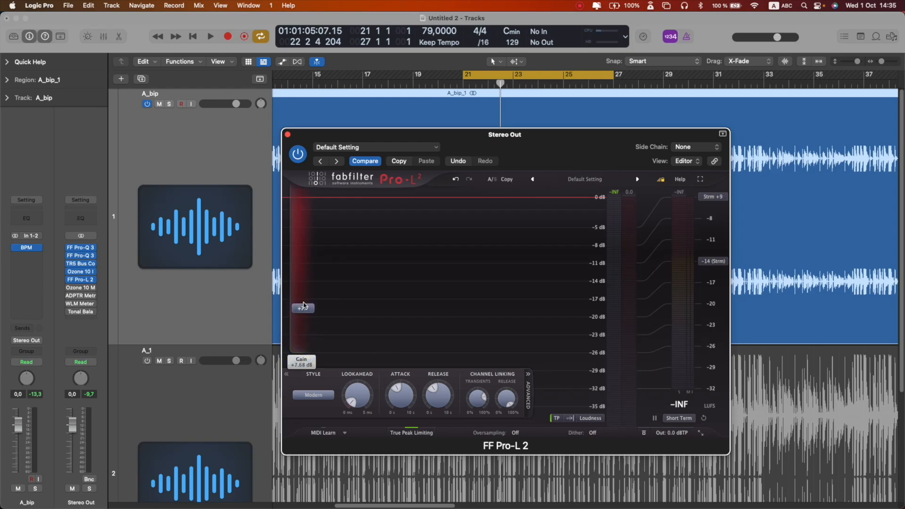
pyautogui.moveTo(599, 145); pyautogui.dragTo(545, 141)
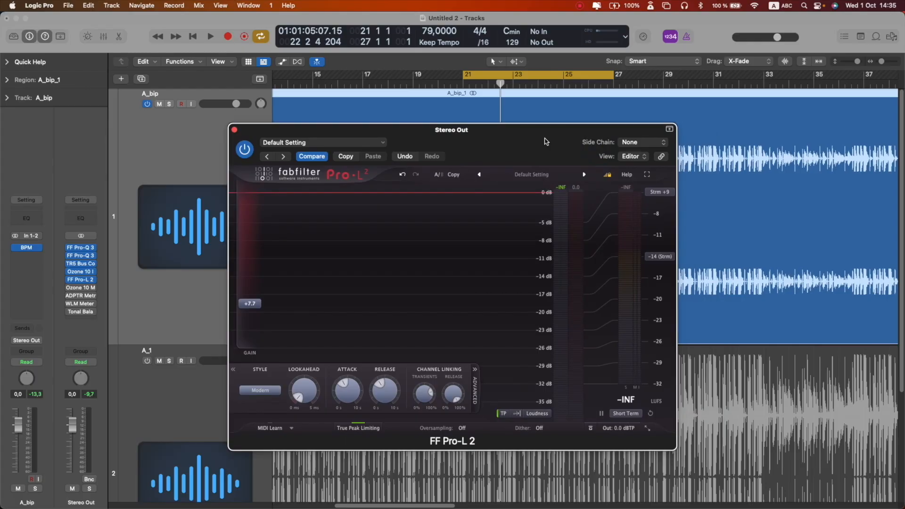
pyautogui.press('space')
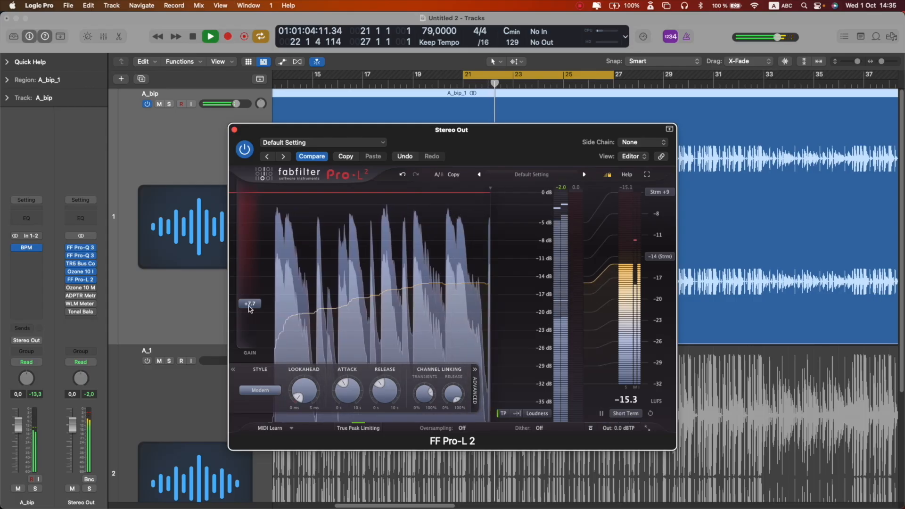
pyautogui.moveTo(250, 309); pyautogui.dragTo(249, 311)
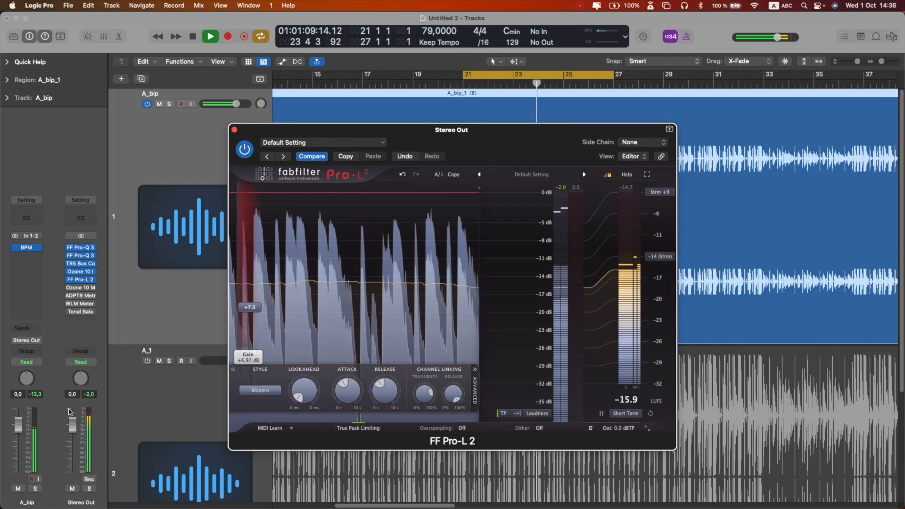
# - Toggle the limiter off and back on to compare during playback
pyautogui.click(489, 153)
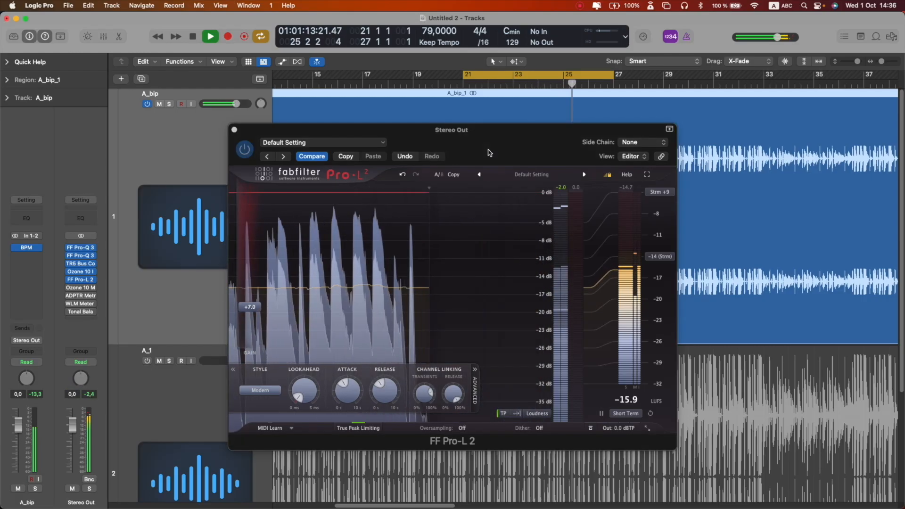
pyautogui.click(245, 149)
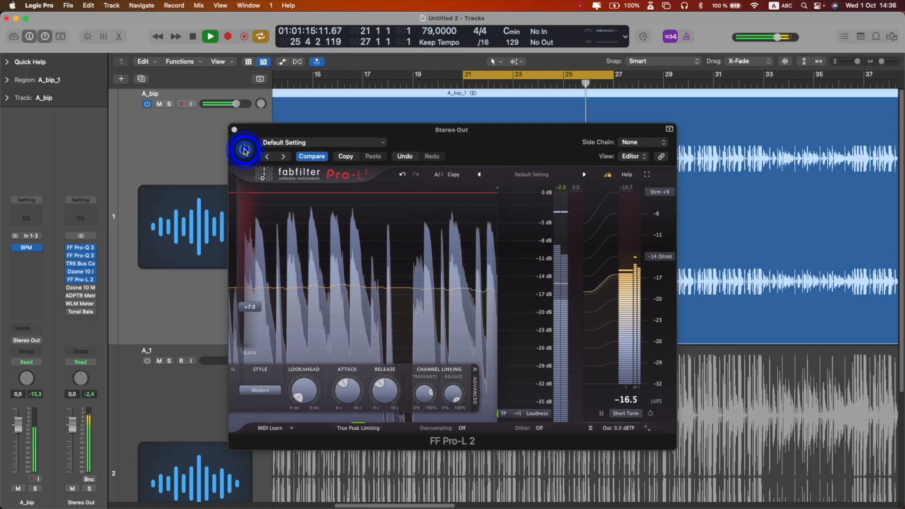
pyautogui.click(245, 150)
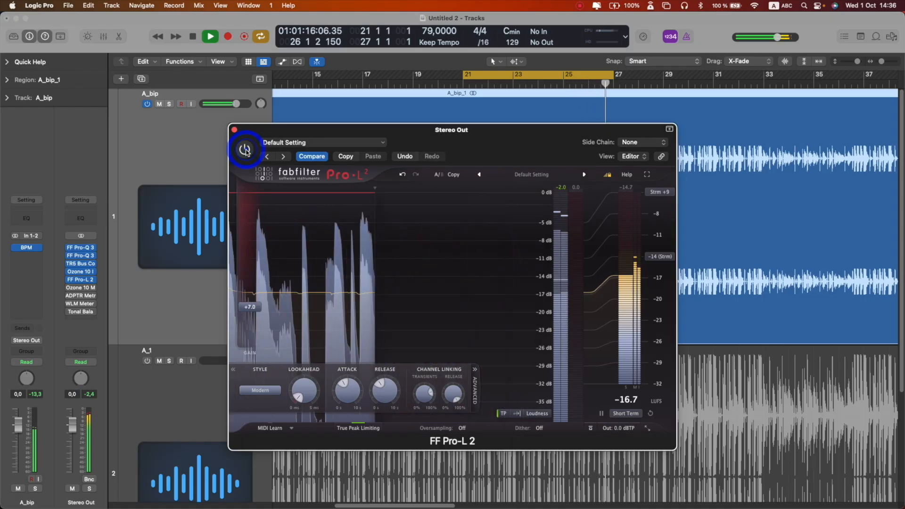
pyautogui.click(246, 152)
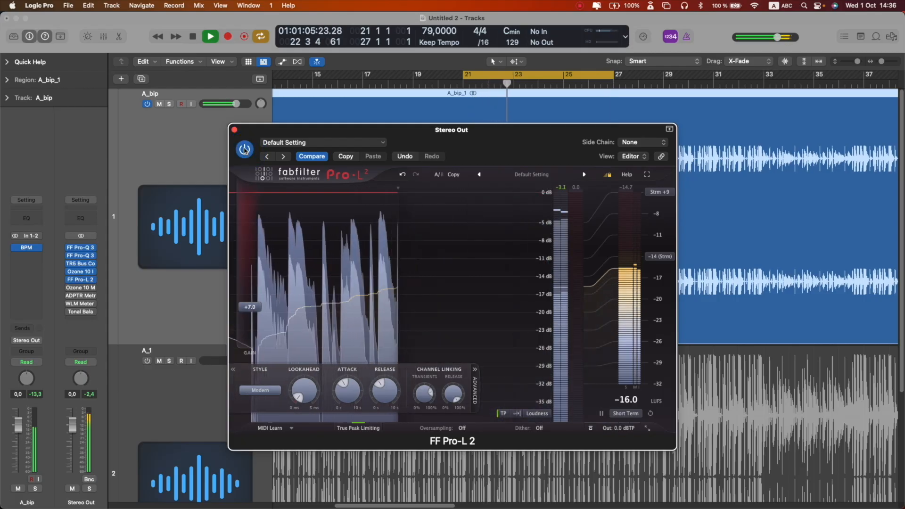
pyautogui.press('space')
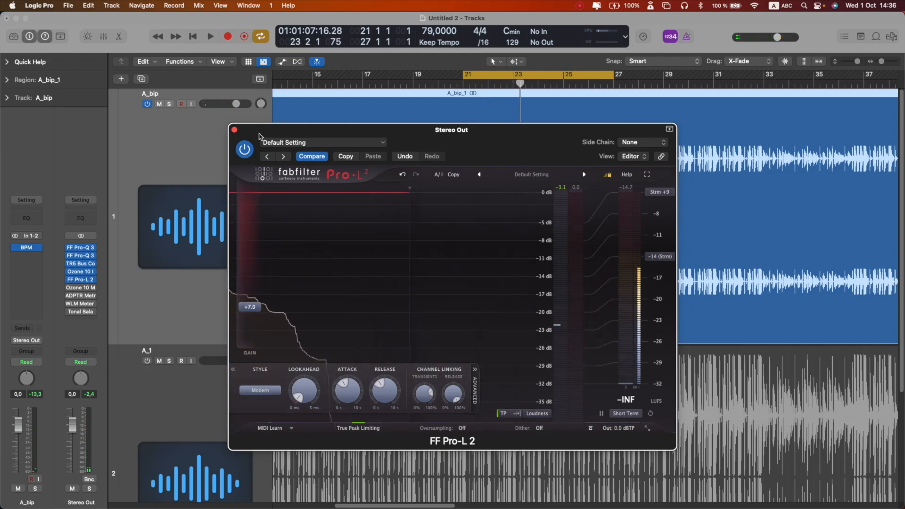
# - Close the limiter, open the Ozone 10 Maximizer and switch its mode to IRC III
pyautogui.click(235, 132)
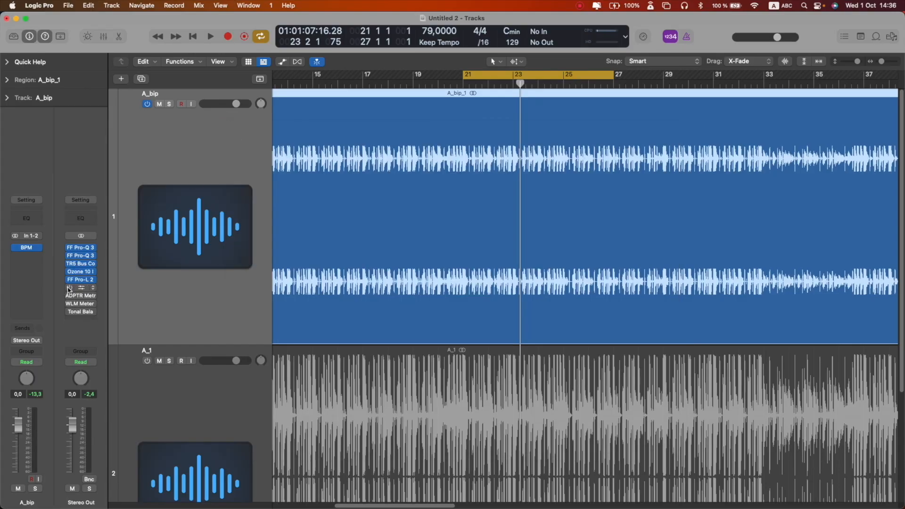
pyautogui.click(69, 288)
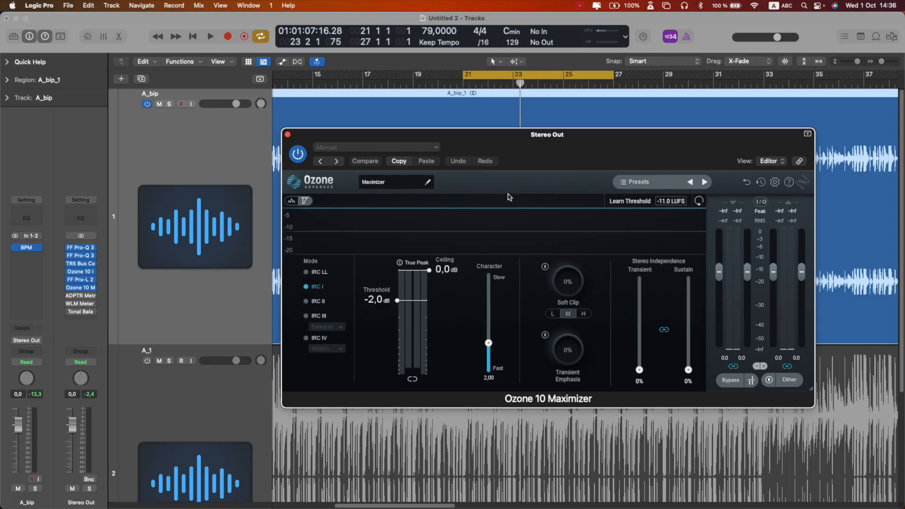
pyautogui.press('space')
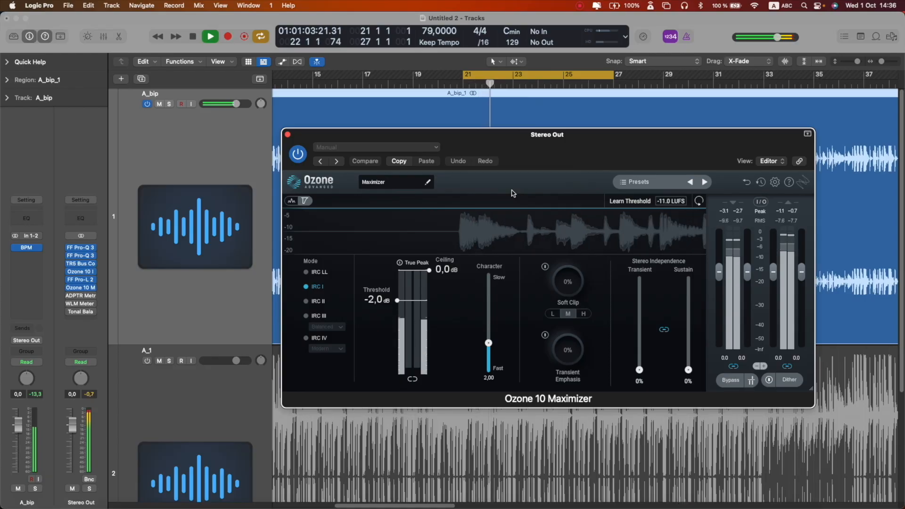
pyautogui.press('space')
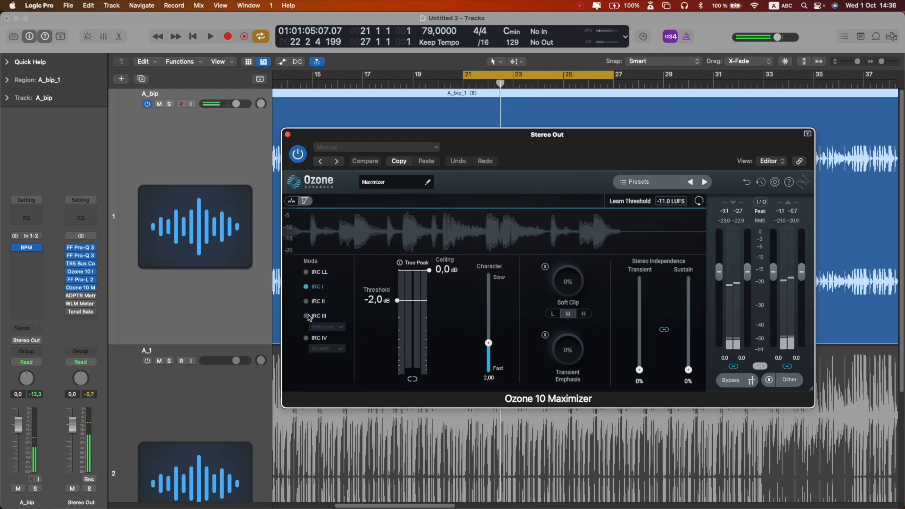
pyautogui.click(306, 316)
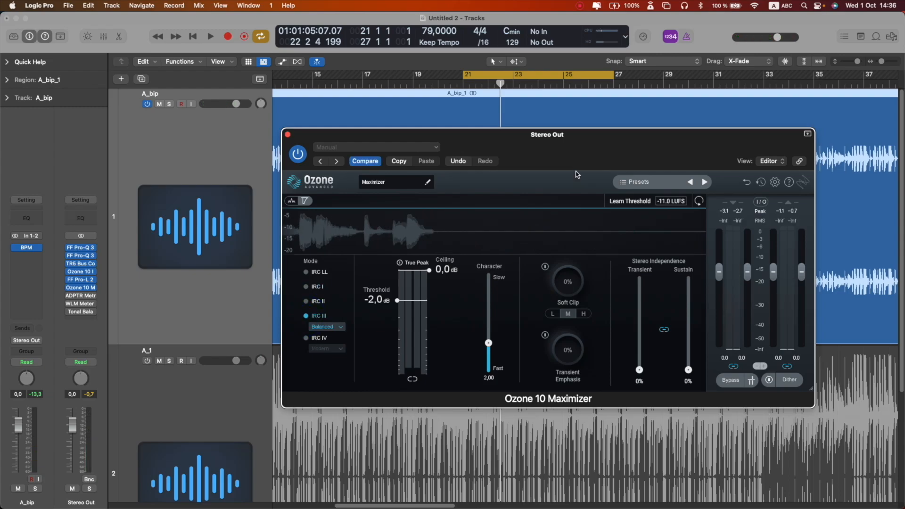
pyautogui.press('space')
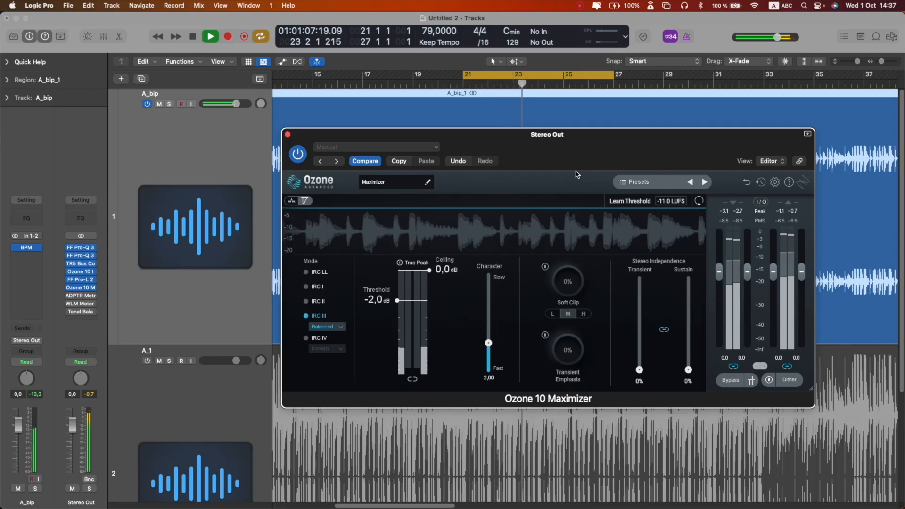
# - Switch the Maximizer to IRC IV mode, set its threshold to -4.0 dB and ceiling to -0.1 dB, auditioning during playback
pyautogui.press('space')
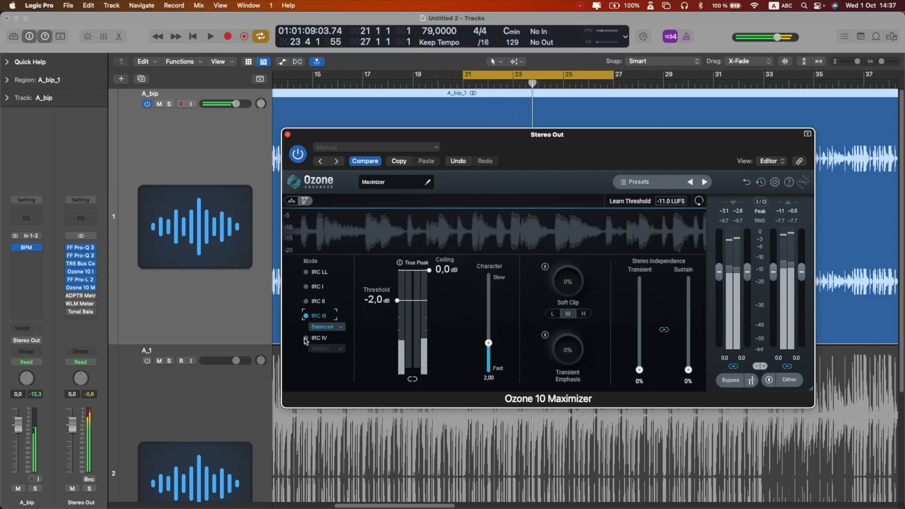
pyautogui.click(306, 339)
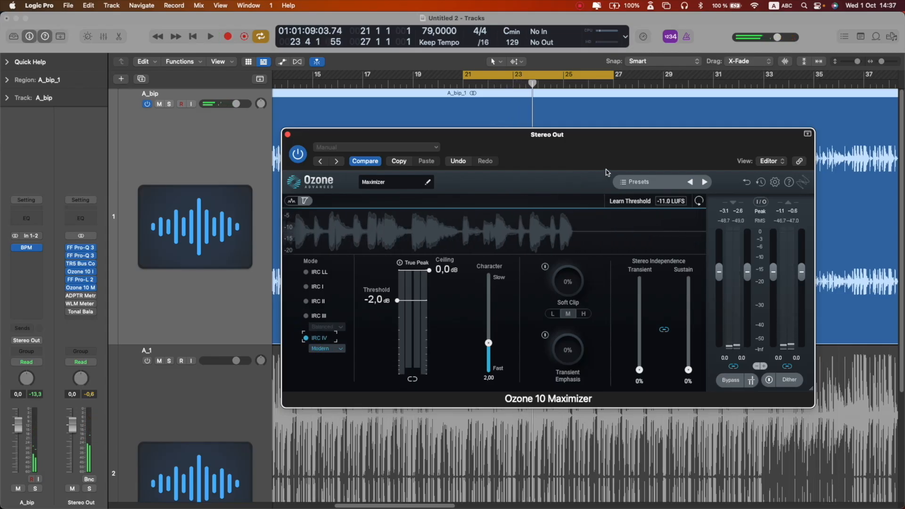
pyautogui.press('space')
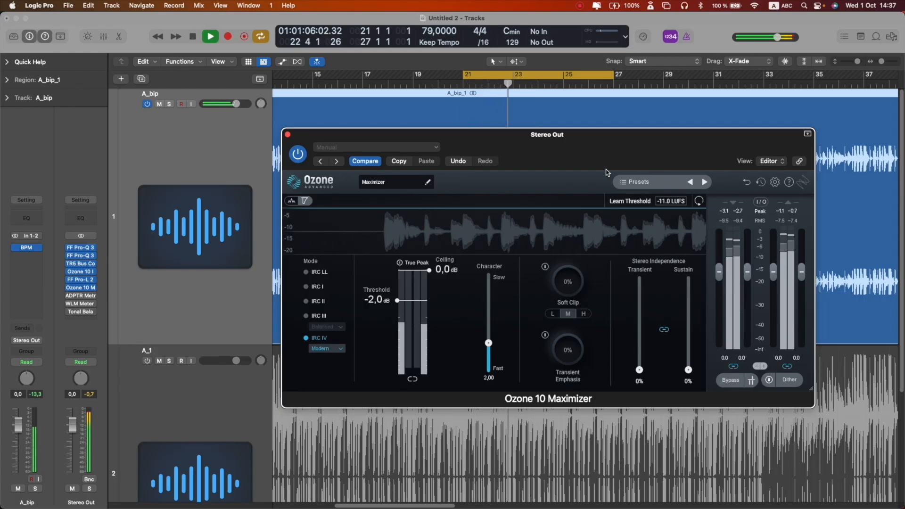
pyautogui.press('space')
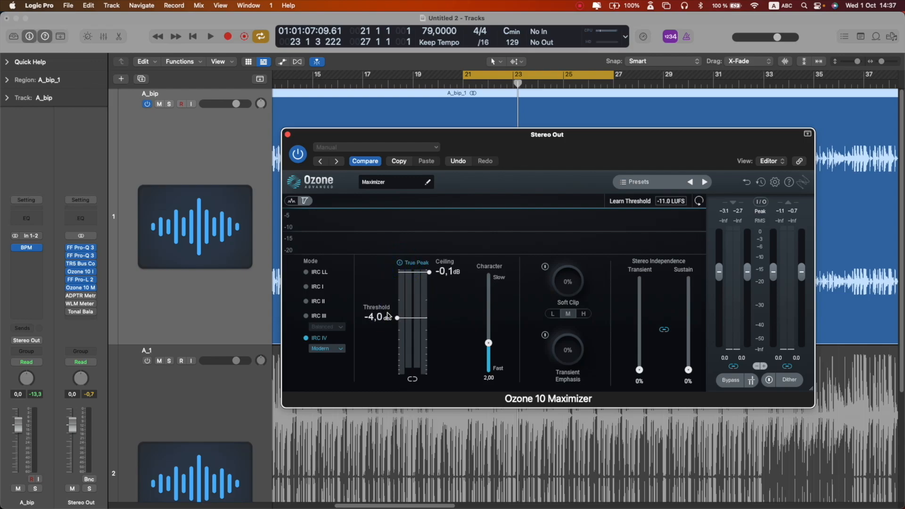
pyautogui.press('space')
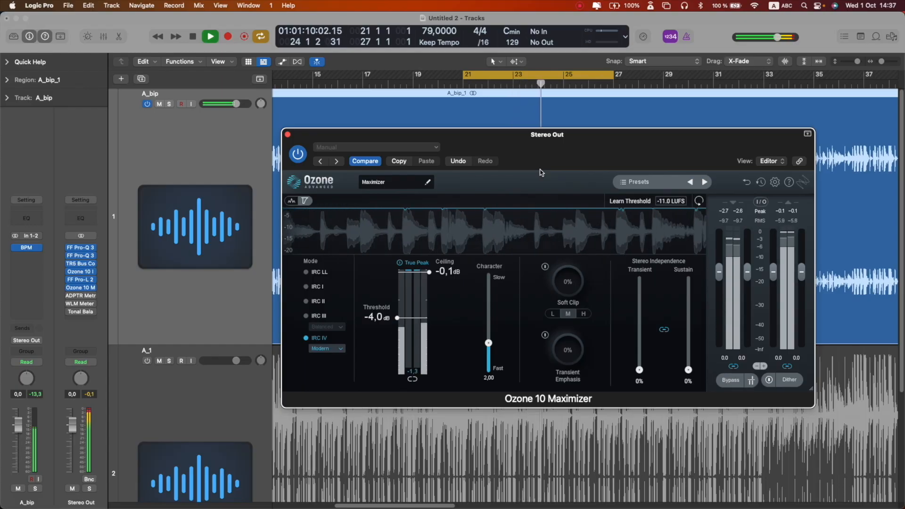
pyautogui.press('space')
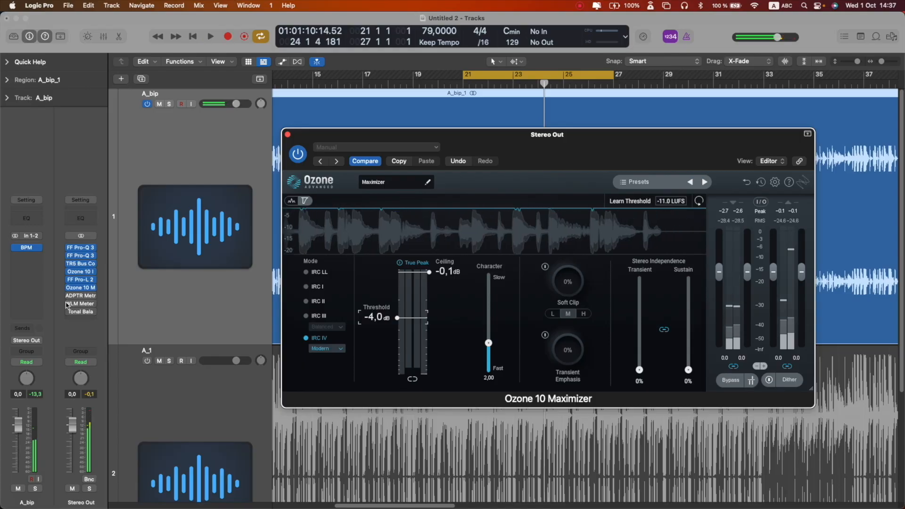
# - Enable the WLM Meter on the Stereo Out, open it and move its window to the upper left
pyautogui.click(69, 304)
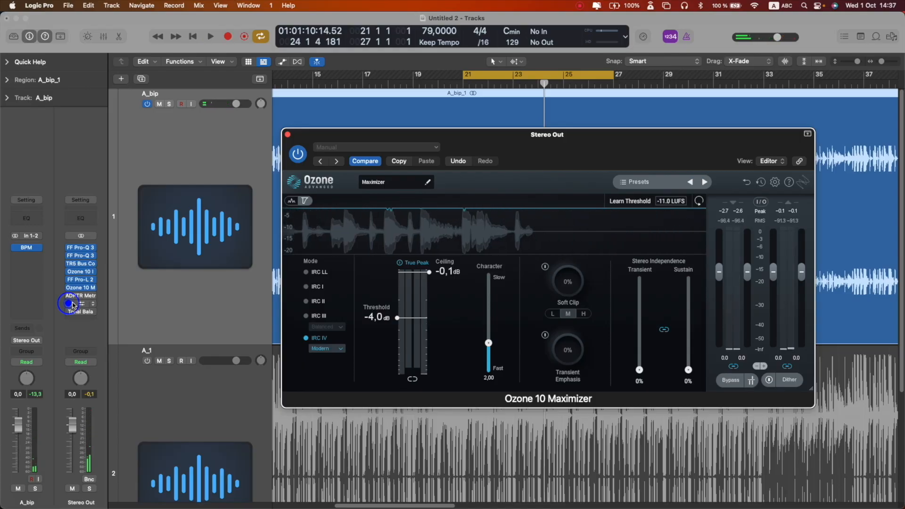
pyautogui.click(82, 304)
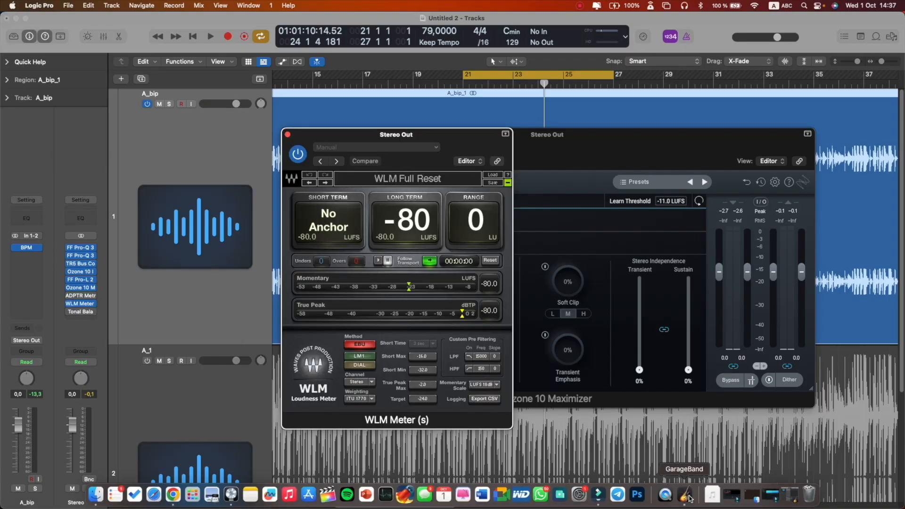
pyautogui.click(687, 495)
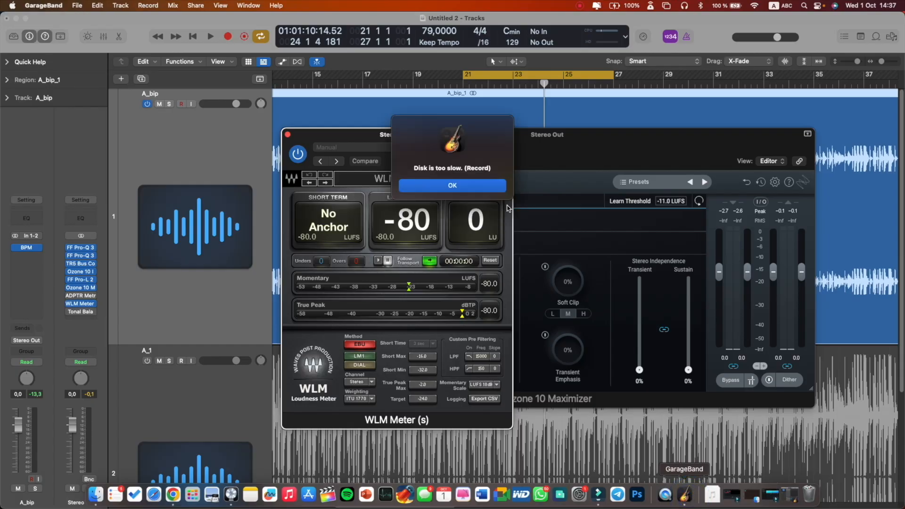
pyautogui.click(475, 186)
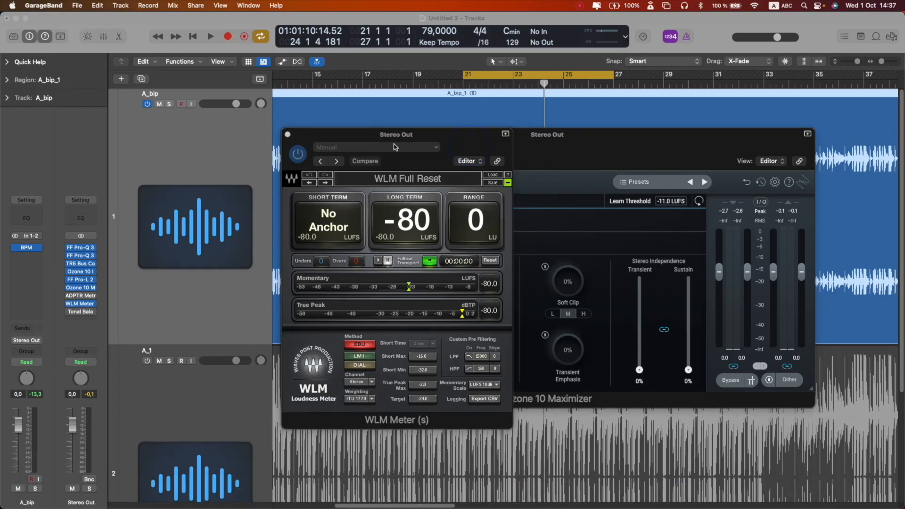
pyautogui.moveTo(395, 137); pyautogui.dragTo(206, 73)
pyautogui.moveTo(605, 507)
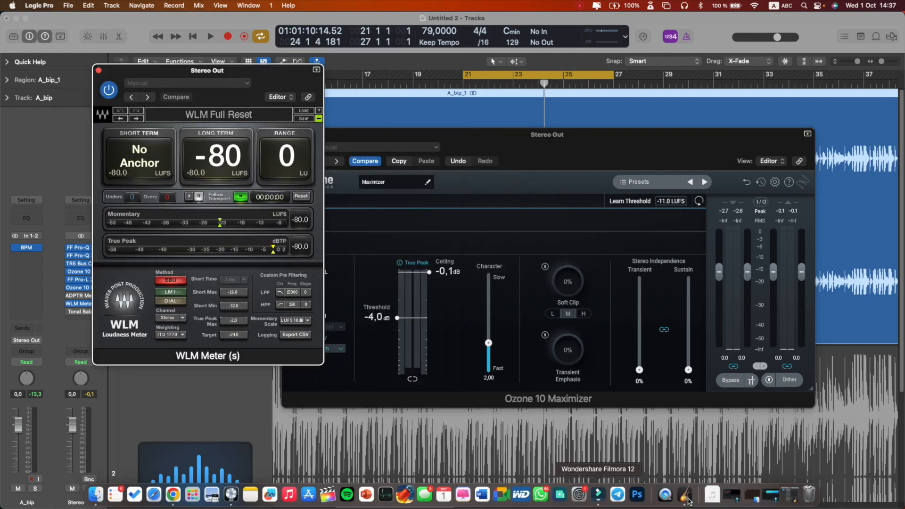
# - Switch to GarageBand and start recording on its Audio 1 track
pyautogui.click(687, 496)
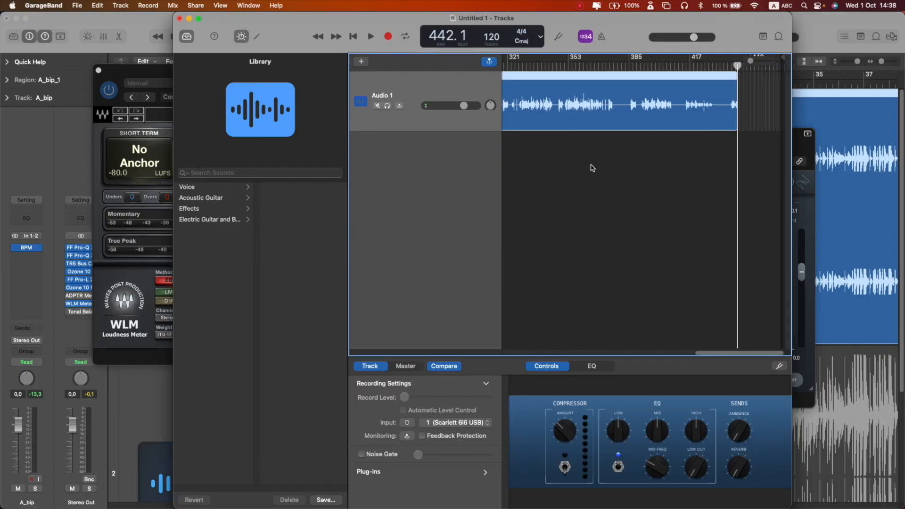
pyautogui.click(388, 38)
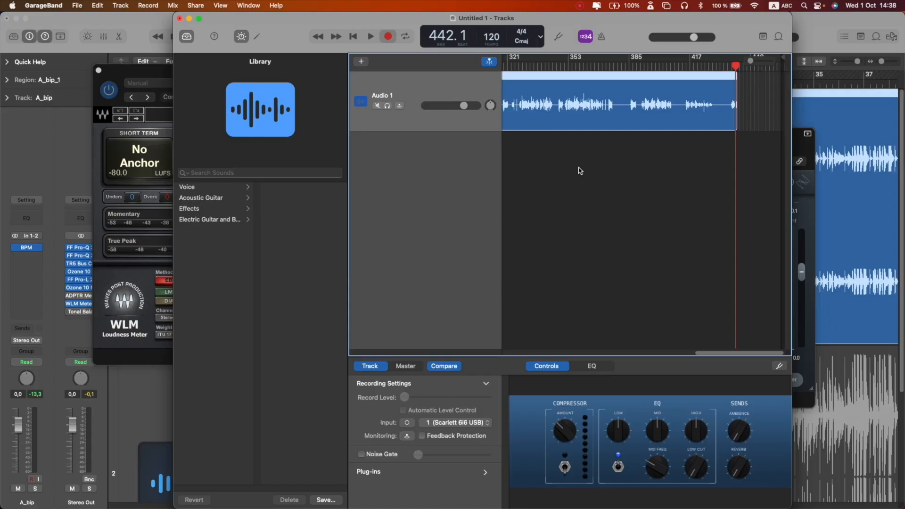
pyautogui.press('r')
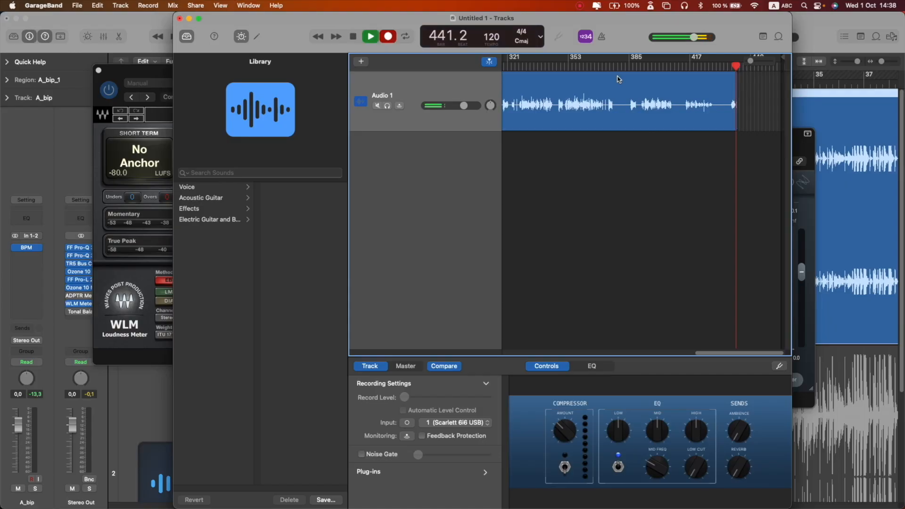
pyautogui.click(585, 37)
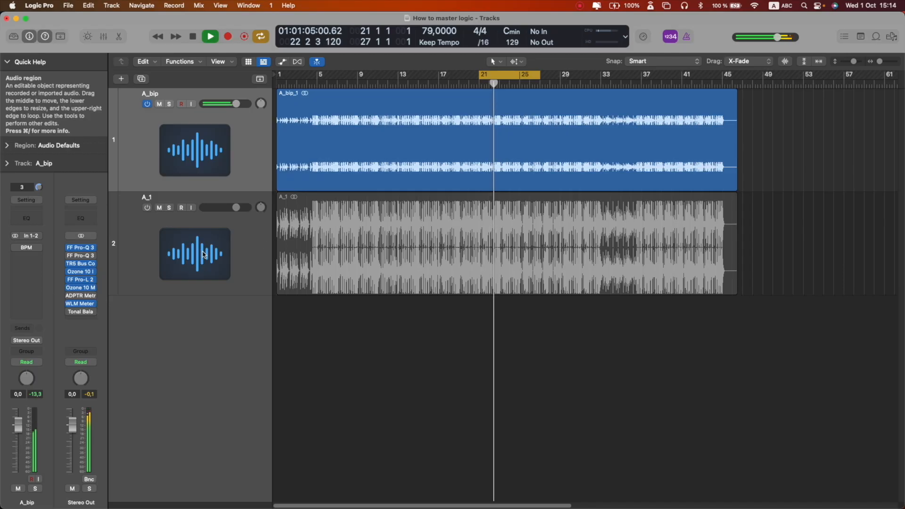
# - Open the Ozone 10 Maximizer on the Stereo Out and move its window up
pyautogui.click(82, 304)
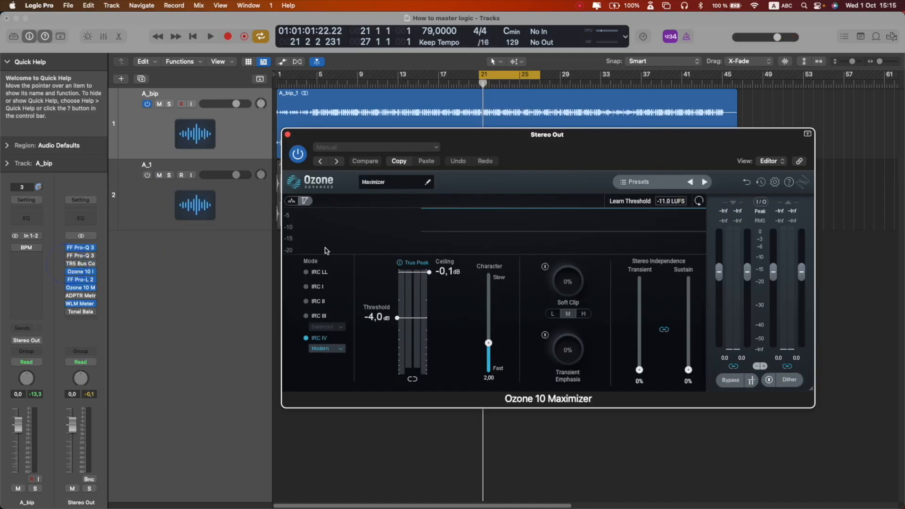
pyautogui.click(69, 272)
pyautogui.moveTo(557, 137); pyautogui.dragTo(543, 96)
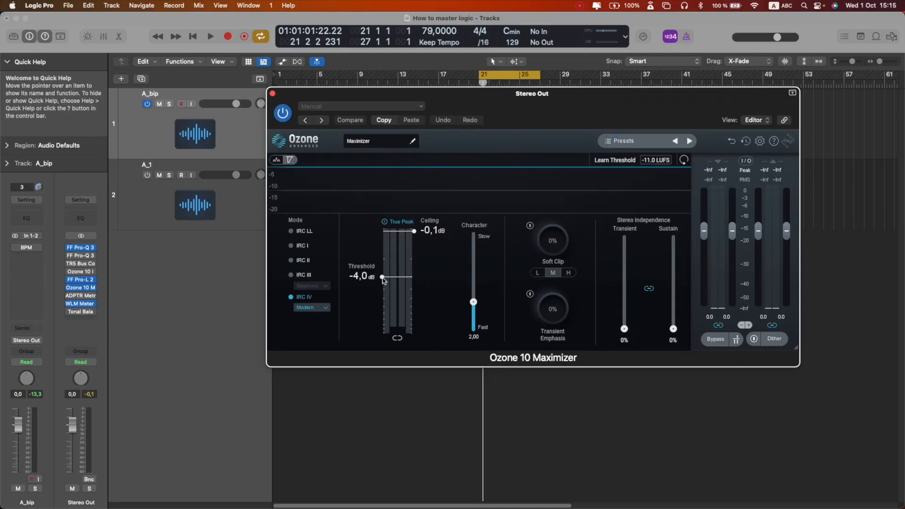
# - Lower the Maximizer threshold to -5.8 dB while auditioning the mix during playback
pyautogui.press('space')
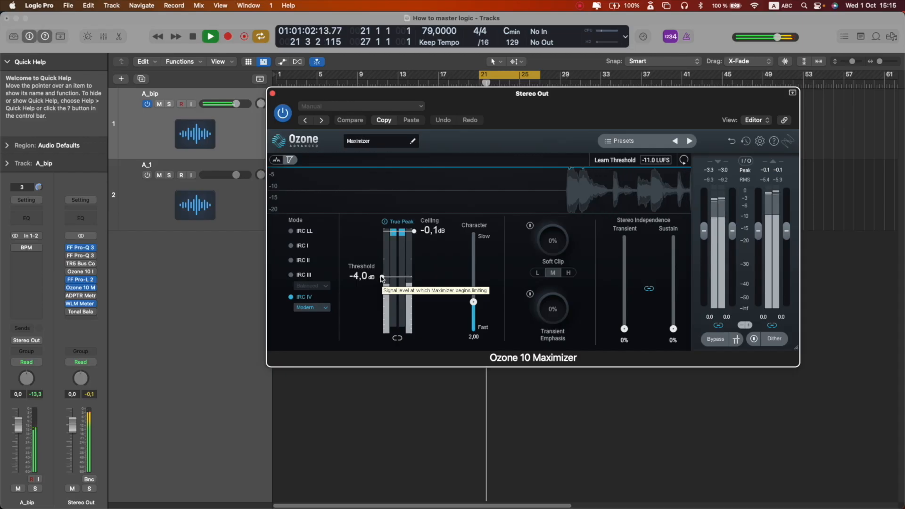
pyautogui.moveTo(382, 278); pyautogui.dragTo(382, 290)
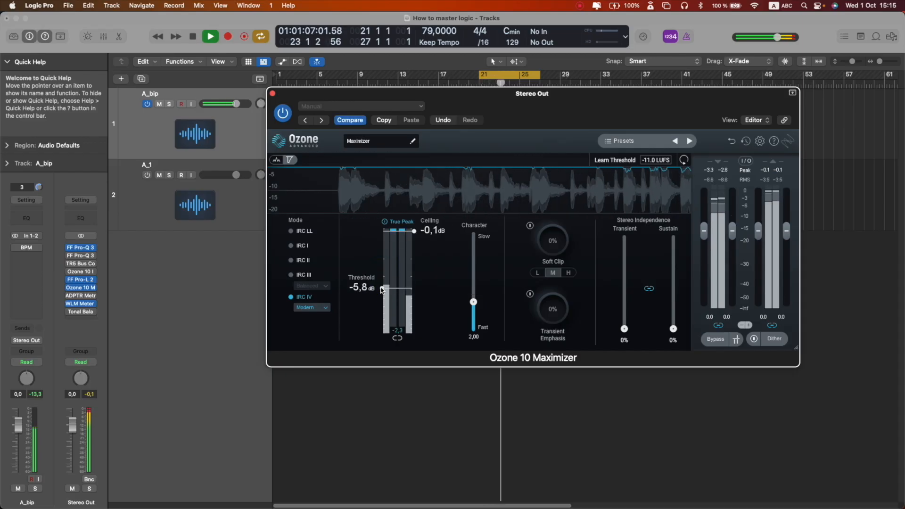
pyautogui.press('Return')
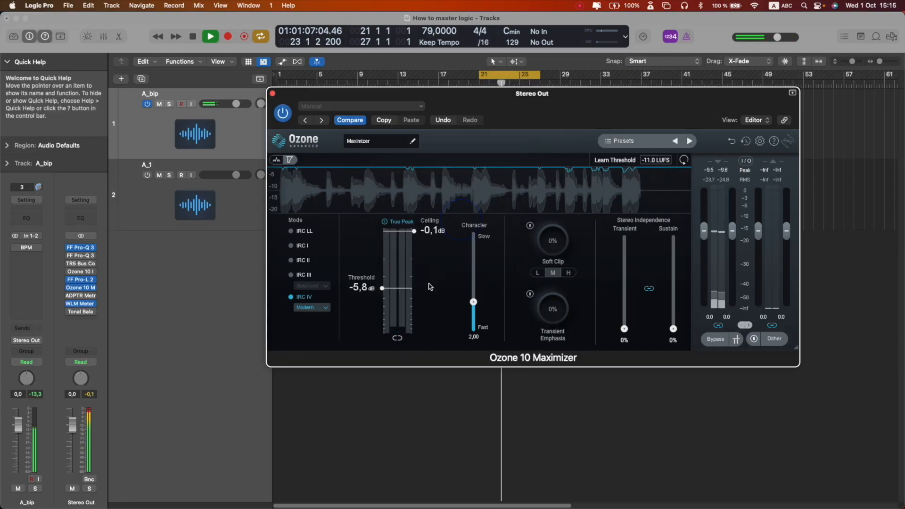
pyautogui.press('space')
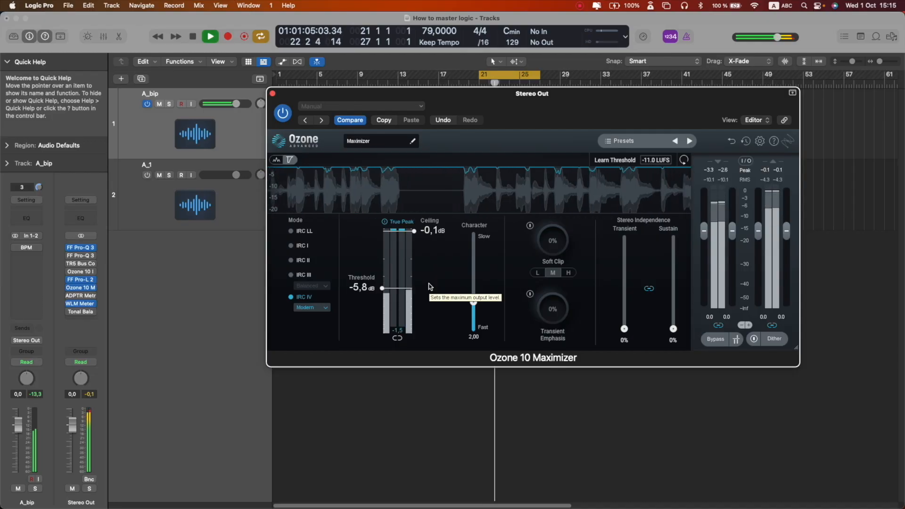
pyautogui.press('space')
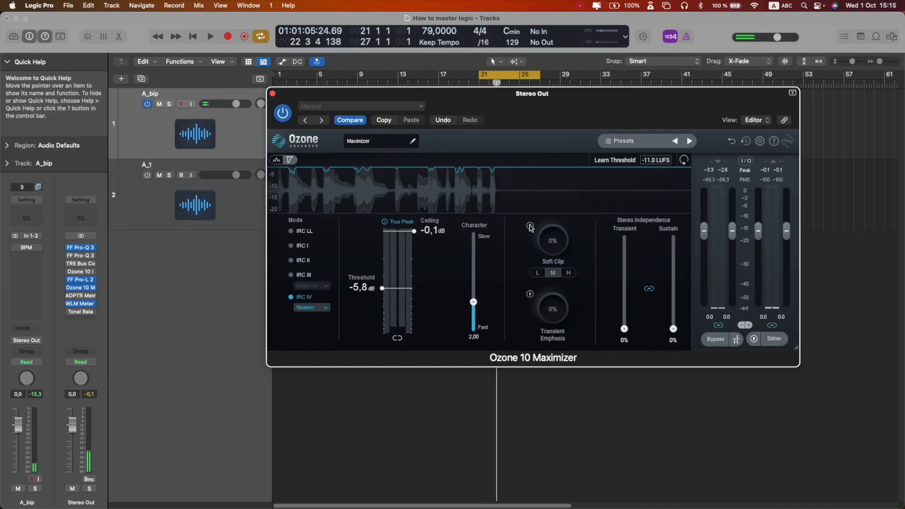
# - Set the Maximizer's Soft Clip to 15% and play back, dismissing the overload alert
pyautogui.moveTo(551, 231); pyautogui.dragTo(550, 223)
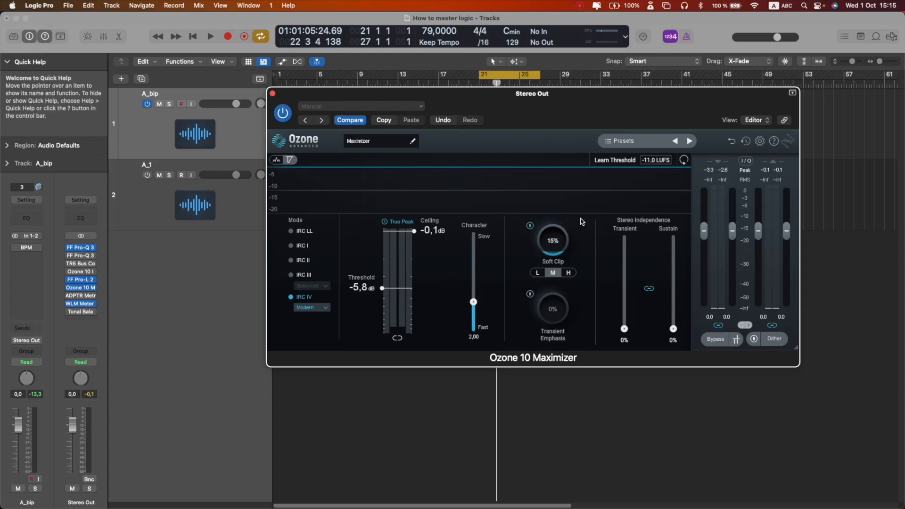
pyautogui.press('space')
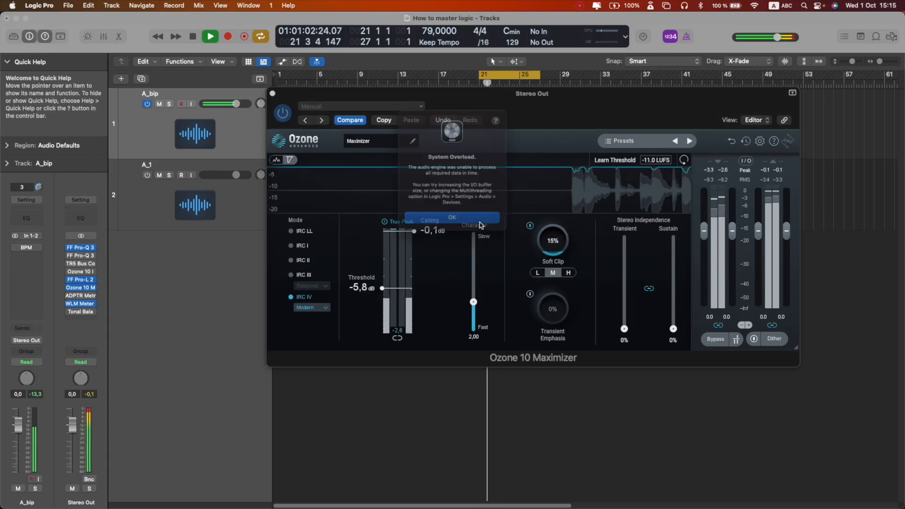
pyautogui.click(485, 224)
# - Close the Maximizer window and audition the mix with playback
pyautogui.click(272, 95)
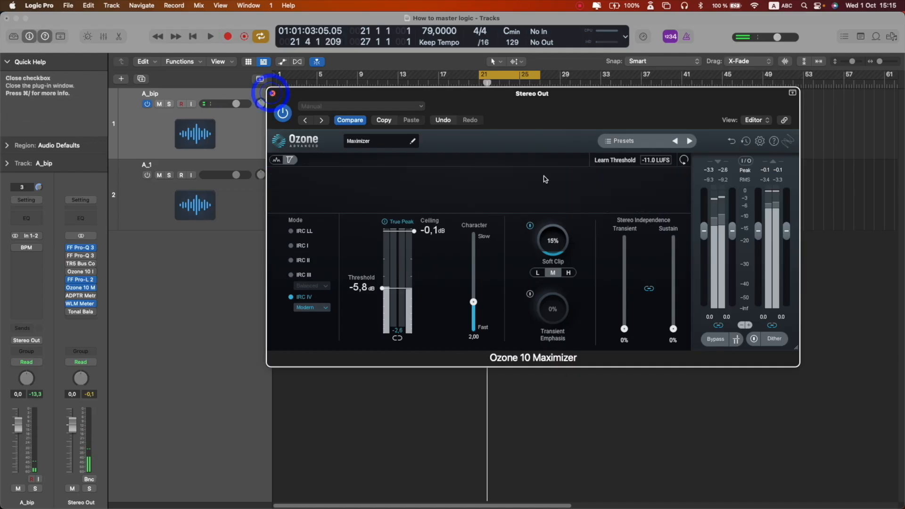
pyautogui.click(596, 259)
pyautogui.press('space')
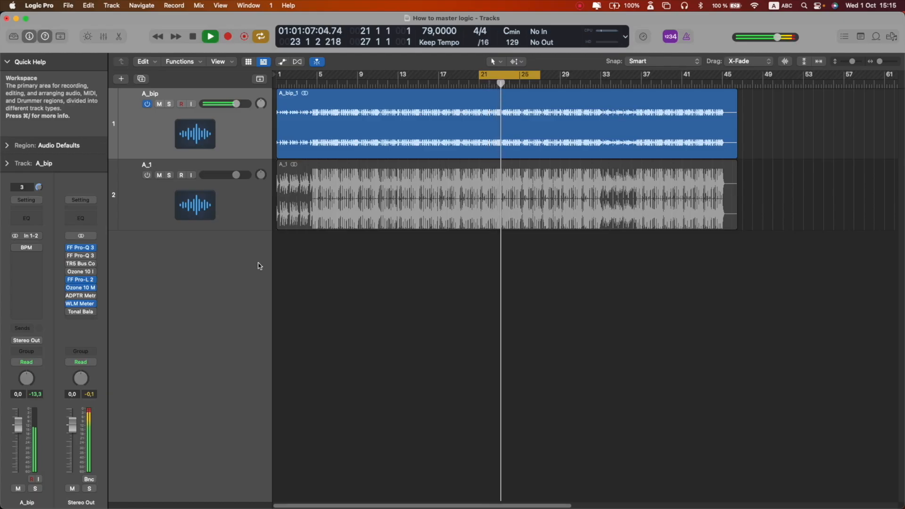
pyautogui.press('space')
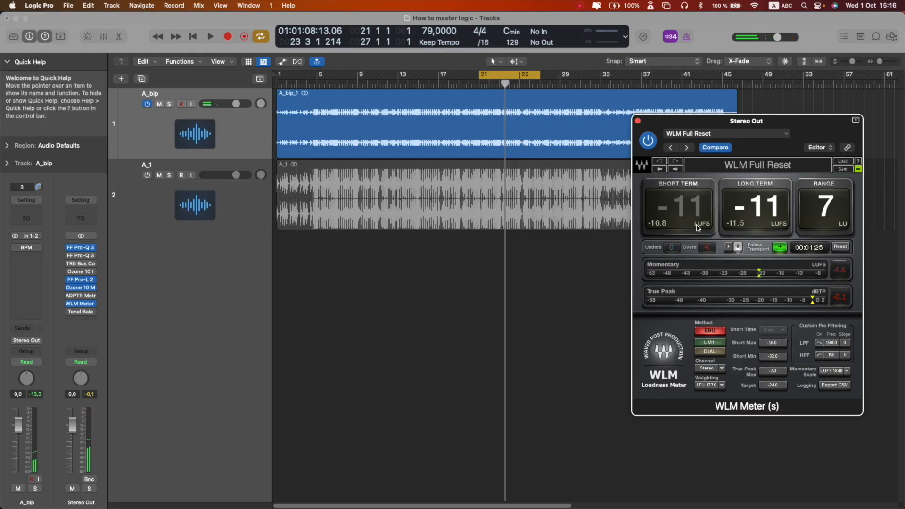
# - Move the WLM Meter window up, check the loudness readings during playback, then close it
pyautogui.moveTo(787, 125); pyautogui.dragTo(780, 111)
pyautogui.press('space')
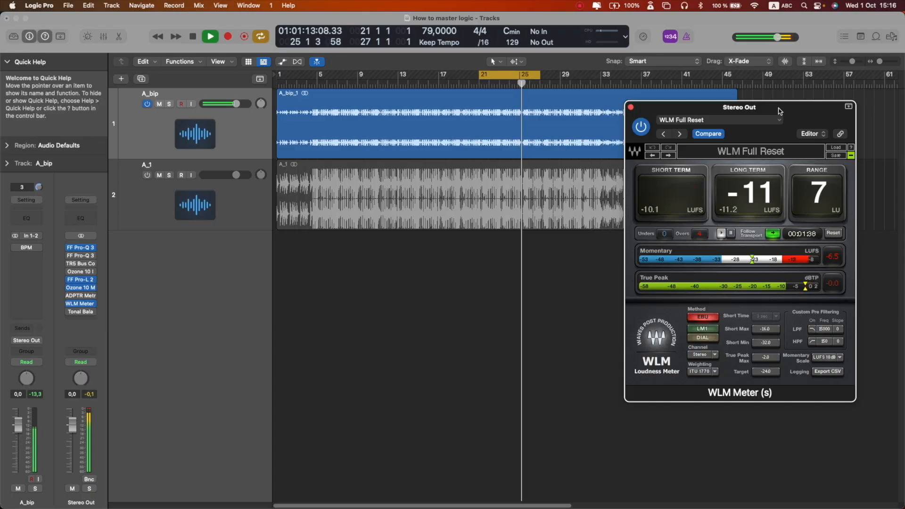
pyautogui.press('space')
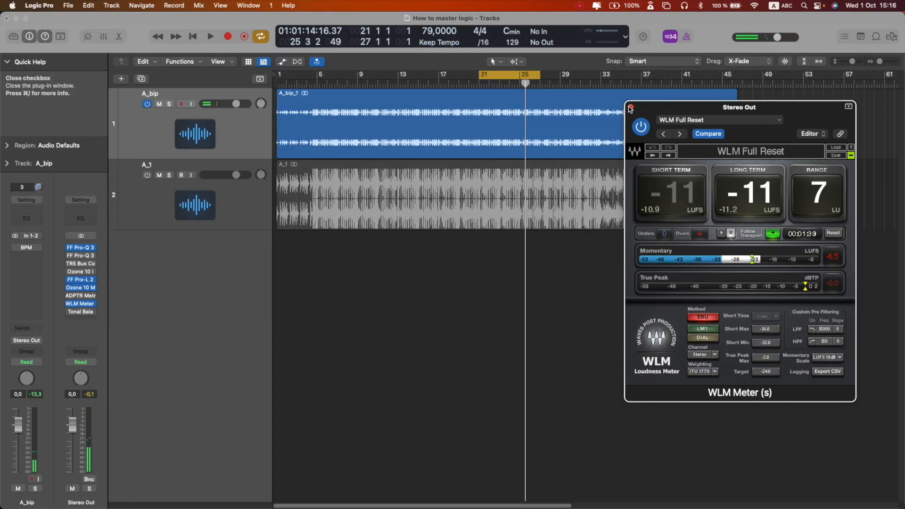
pyautogui.click(629, 107)
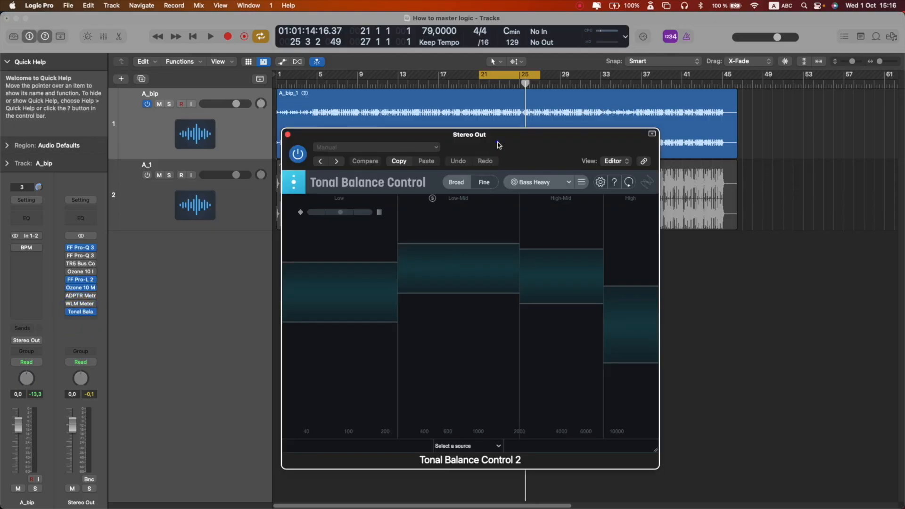
# - Move the Tonal Balance Control window and review the mix's tonal balance during playback
pyautogui.moveTo(497, 141); pyautogui.dragTo(562, 135)
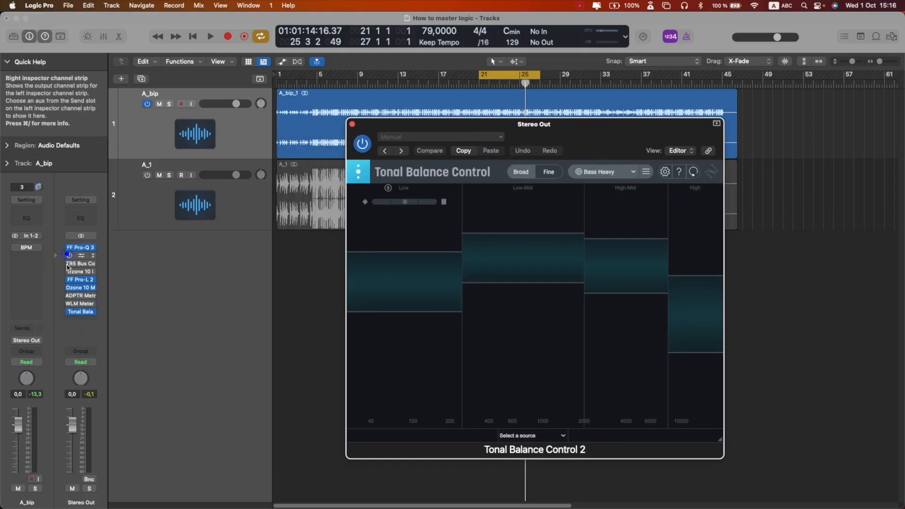
pyautogui.moveTo(597, 133); pyautogui.dragTo(667, 117)
pyautogui.press('space')
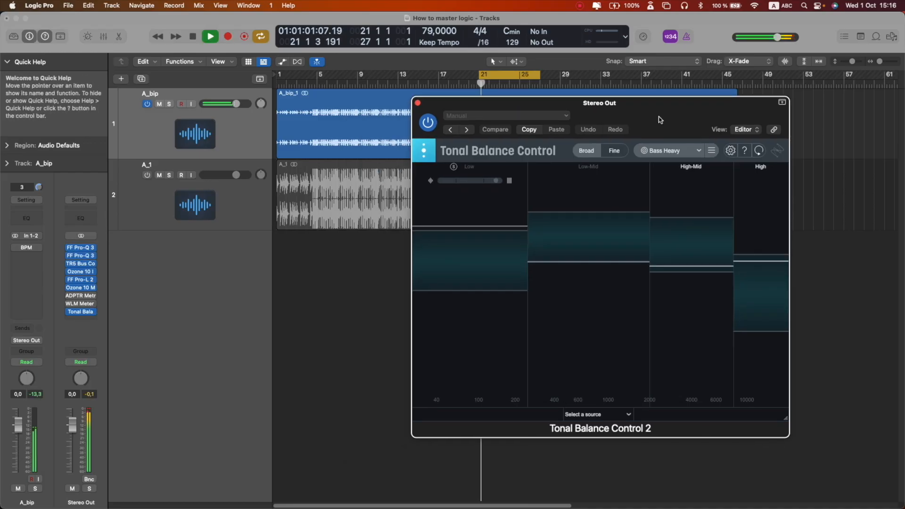
pyautogui.click(475, 224)
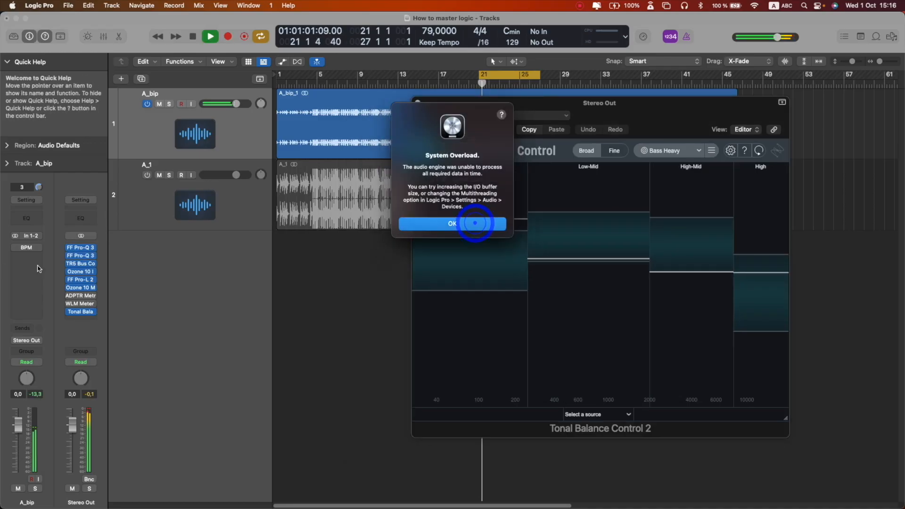
pyautogui.press('space')
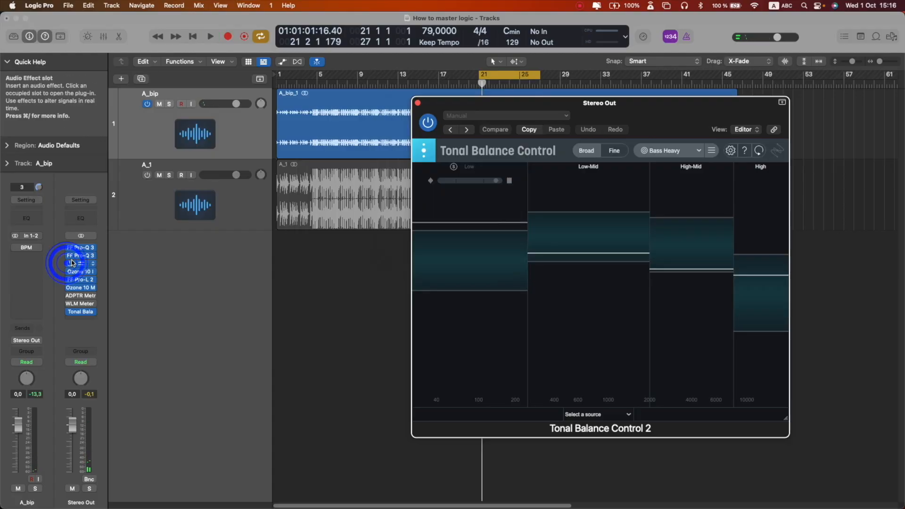
pyautogui.click(72, 263)
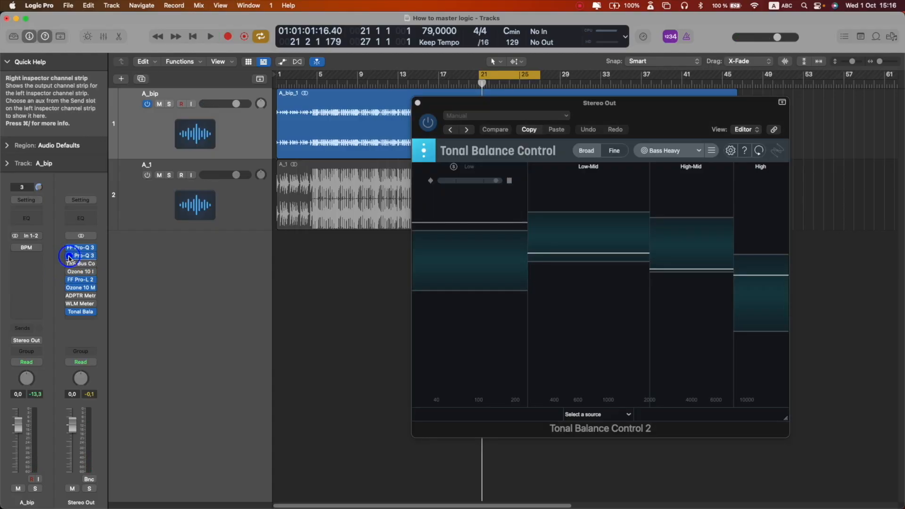
# - Reposition the Tonal Balance Control window and audition the mix briefly to review its tonal balance
pyautogui.click(70, 256)
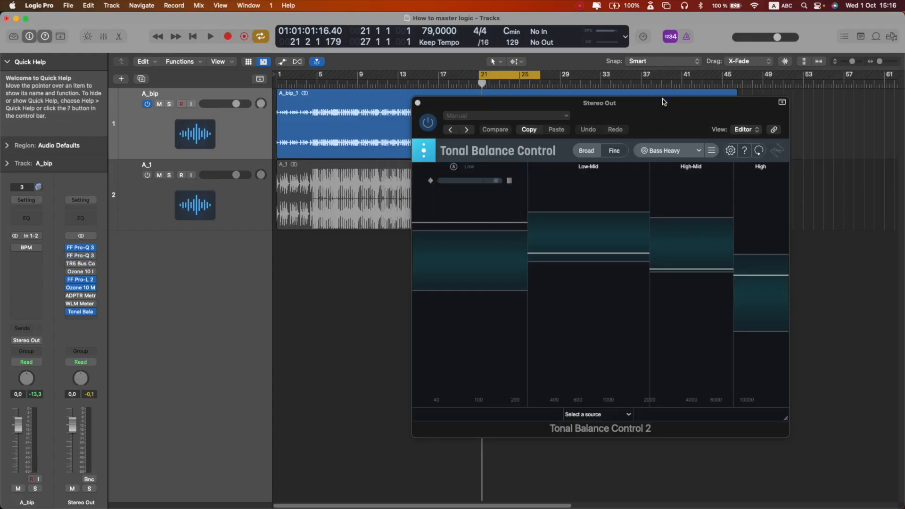
pyautogui.moveTo(664, 108); pyautogui.dragTo(664, 101)
pyautogui.press('space')
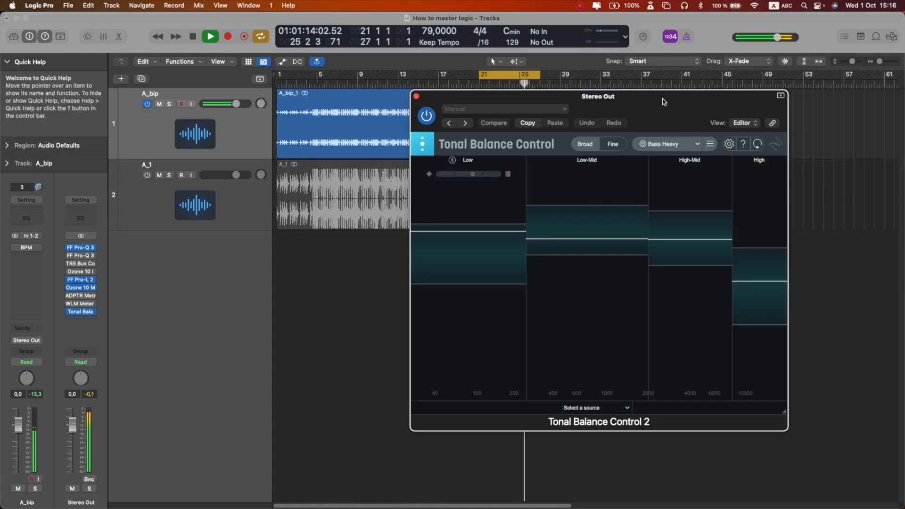
pyautogui.press('space')
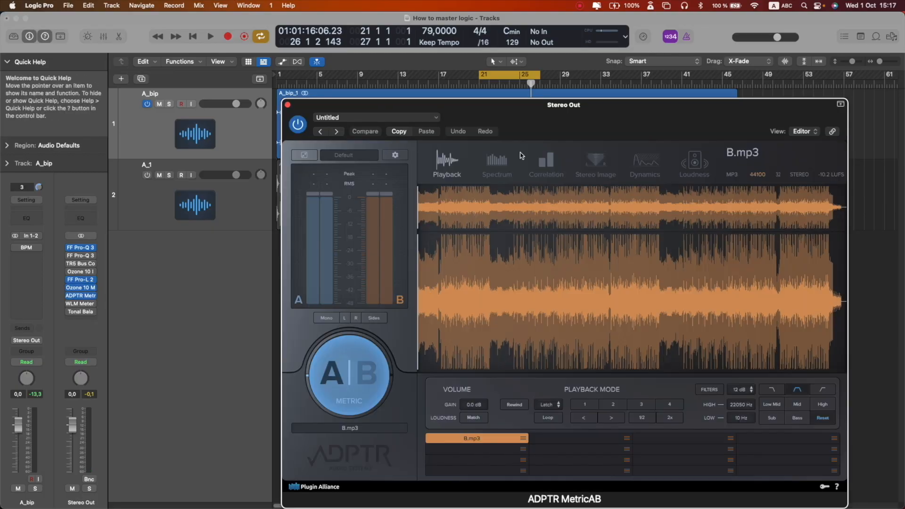
# - Open ADPTR MetricAB and play, switching between the mix and the B.mp3 reference at several song positions
pyautogui.moveTo(548, 110); pyautogui.dragTo(544, 65)
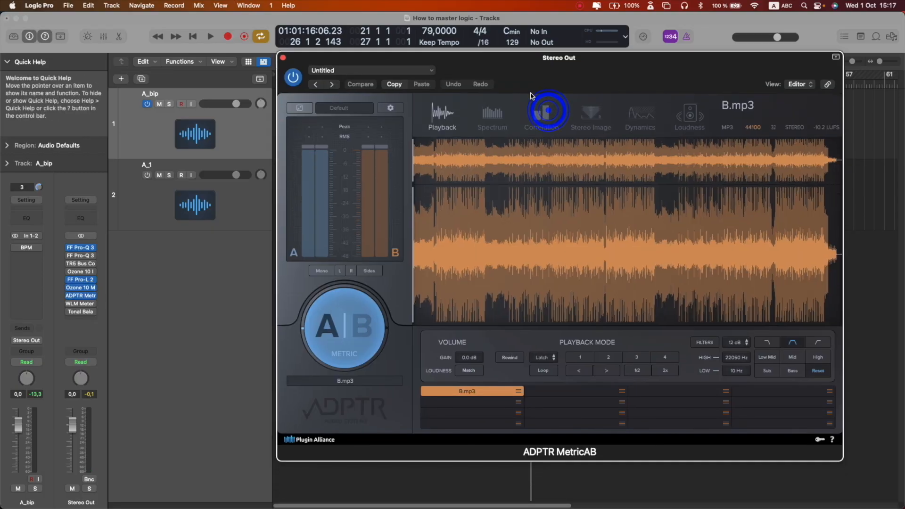
pyautogui.press('space')
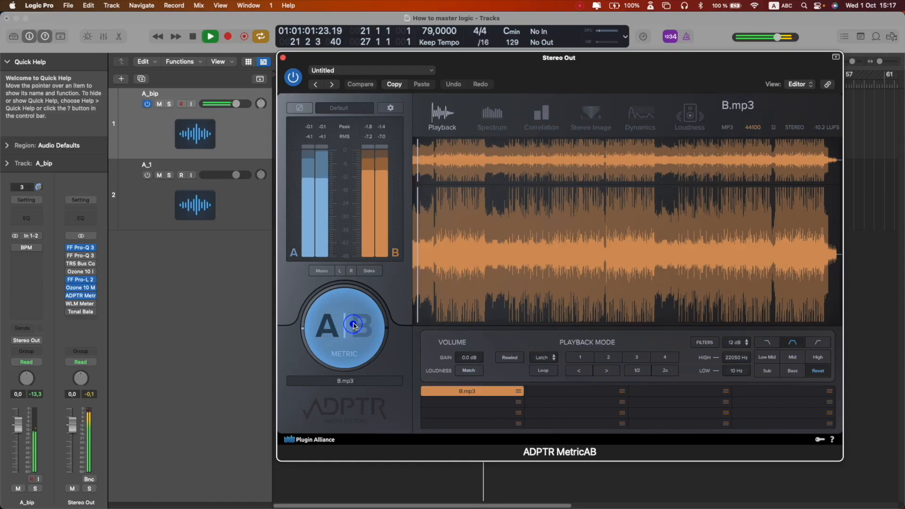
pyautogui.click(354, 326)
pyautogui.click(461, 255)
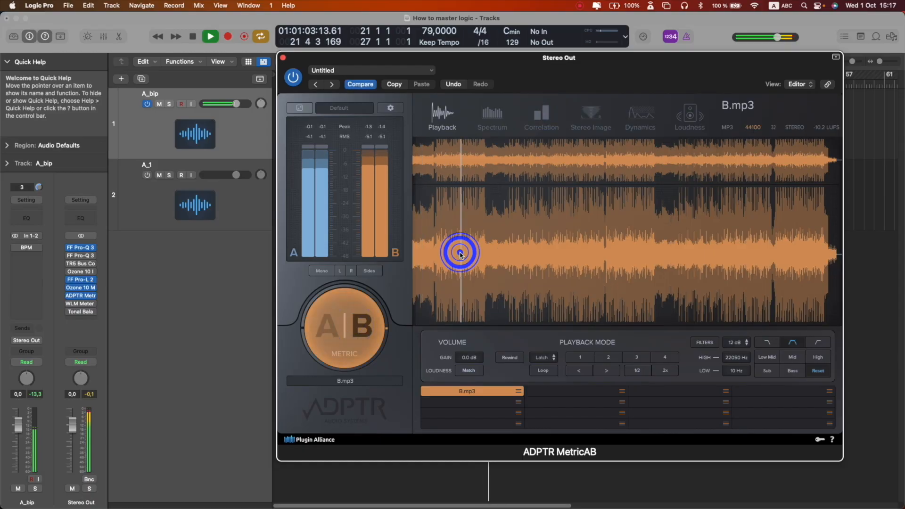
pyautogui.click(345, 345)
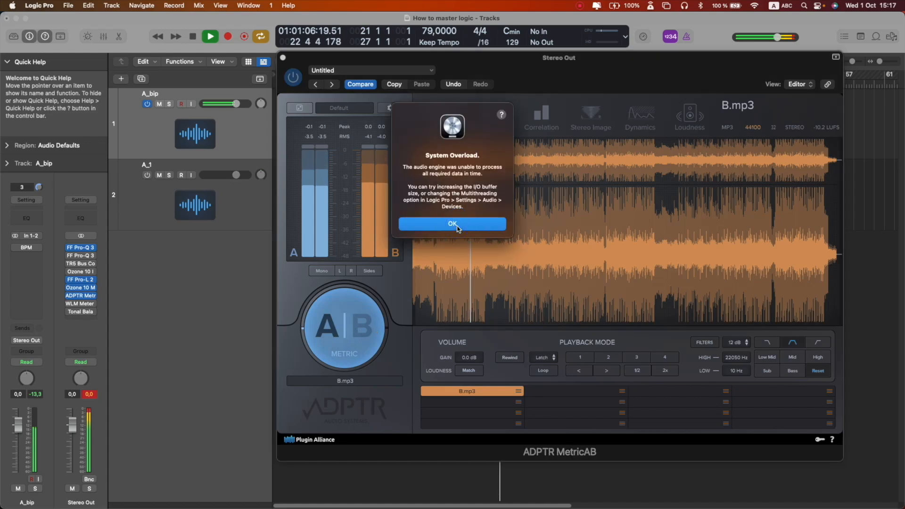
pyautogui.click(456, 226)
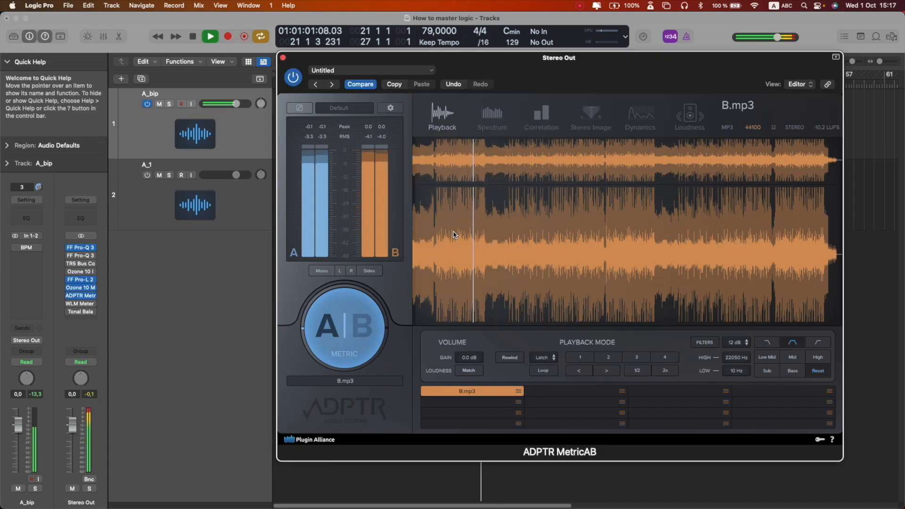
pyautogui.click(352, 338)
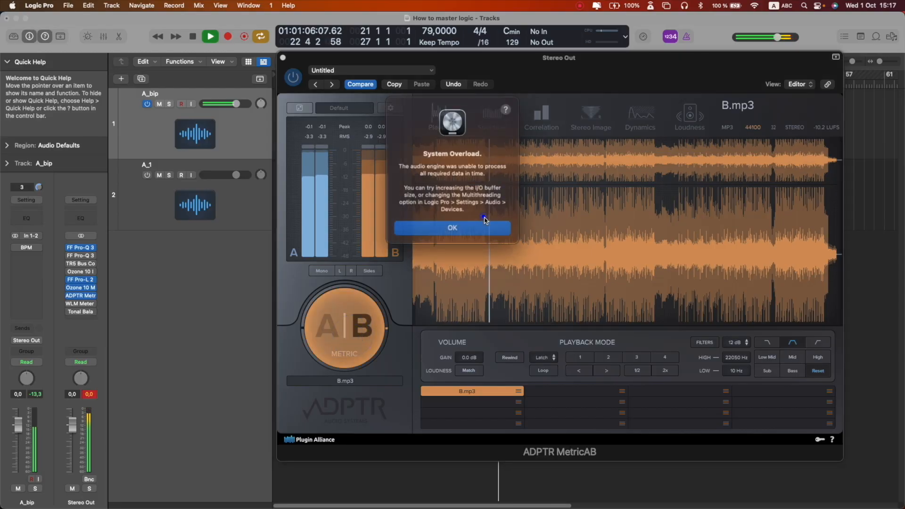
pyautogui.click(484, 225)
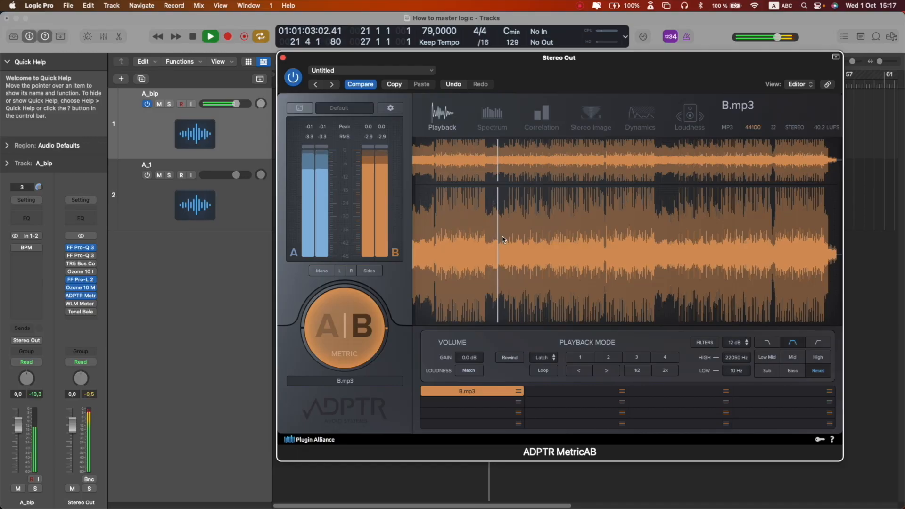
# - Seek further into the song, compare A and B again during playback, then close MetricAB and stop
pyautogui.press('Return')
pyautogui.click(558, 243)
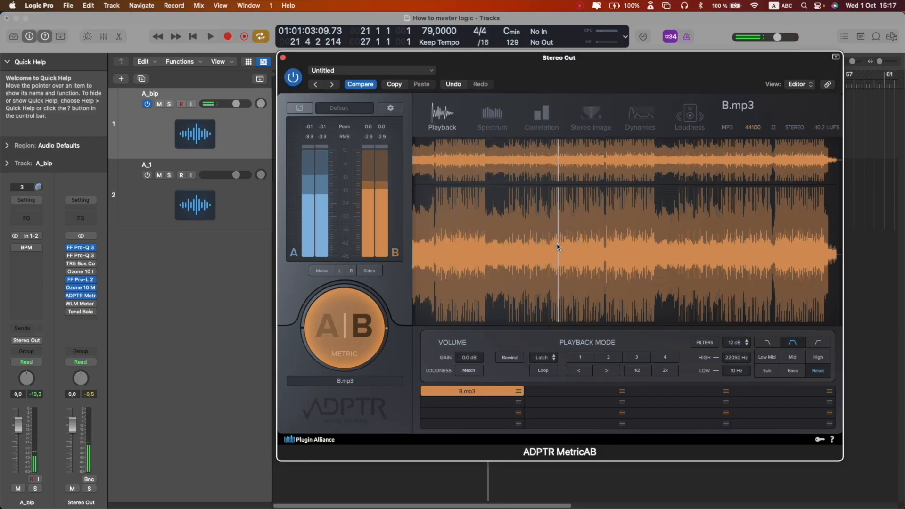
pyautogui.press('space')
pyautogui.click(352, 326)
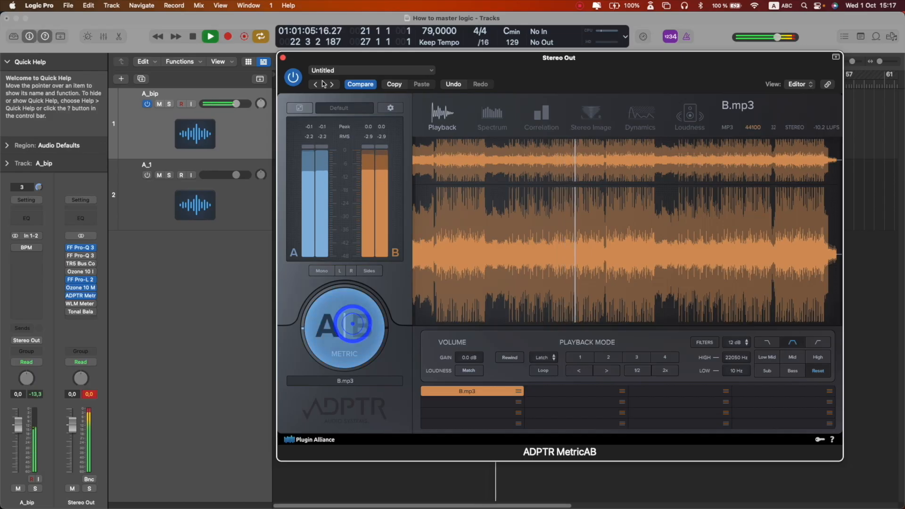
pyautogui.click(351, 327)
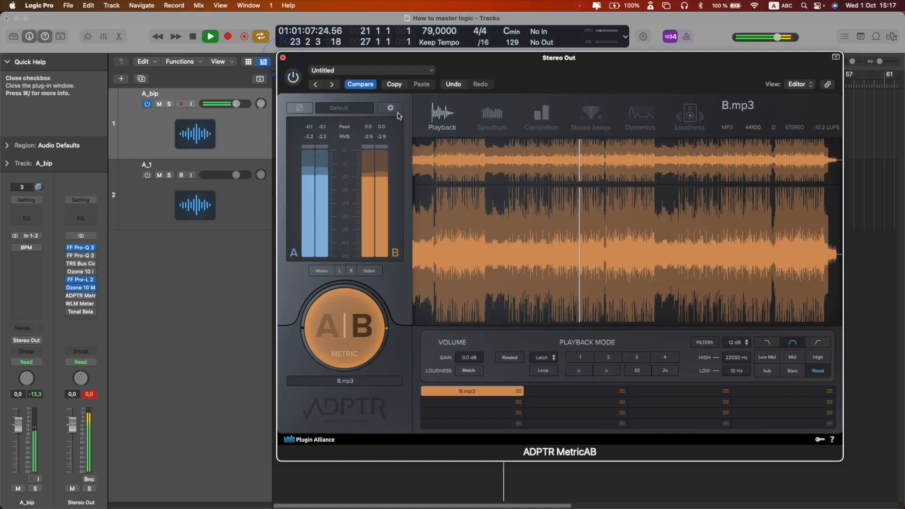
pyautogui.click(283, 58)
pyautogui.press('space')
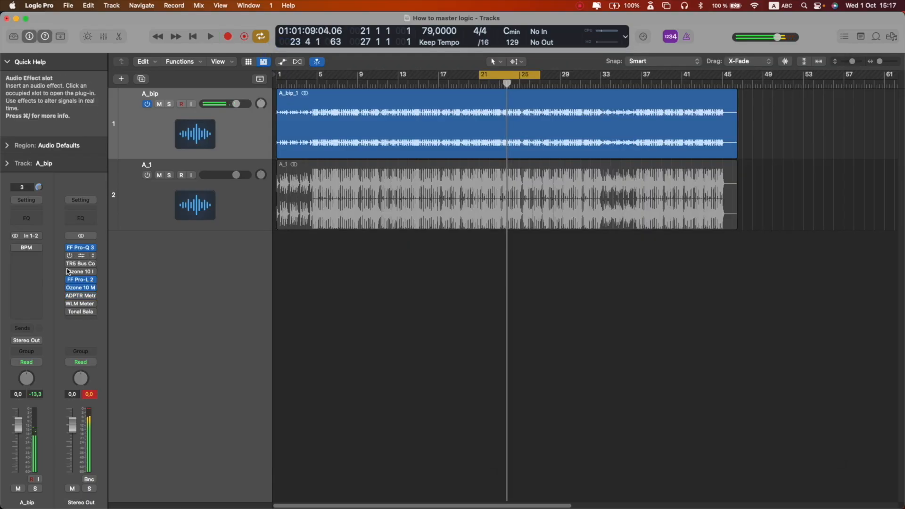
# - Toggle bypass on the Stereo Out mastering plug-ins and play back to compare processed and unprocessed sound
pyautogui.moveTo(69, 255); pyautogui.dragTo(68, 271)
pyautogui.press('z')
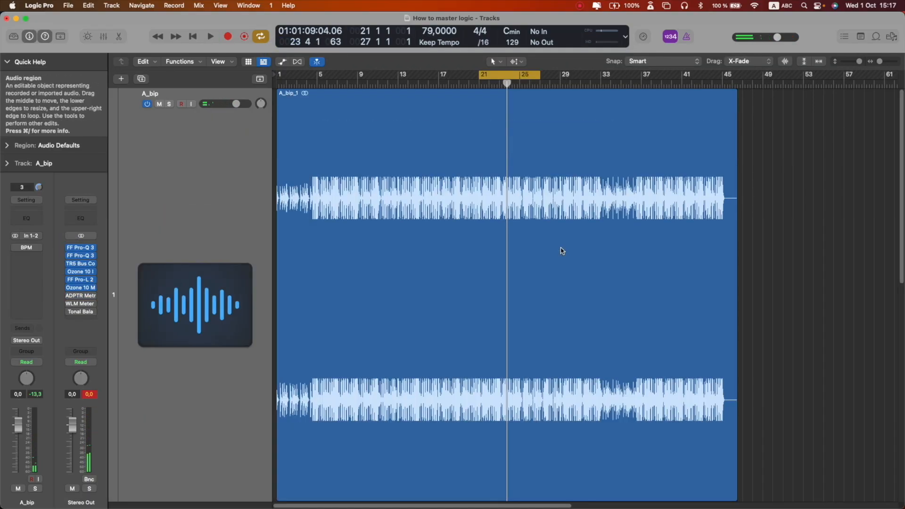
pyautogui.keyDown('ctrl'); pyautogui.keyDown('alt'); pyautogui.click(569, 253); pyautogui.keyUp('alt'); pyautogui.keyUp('ctrl')
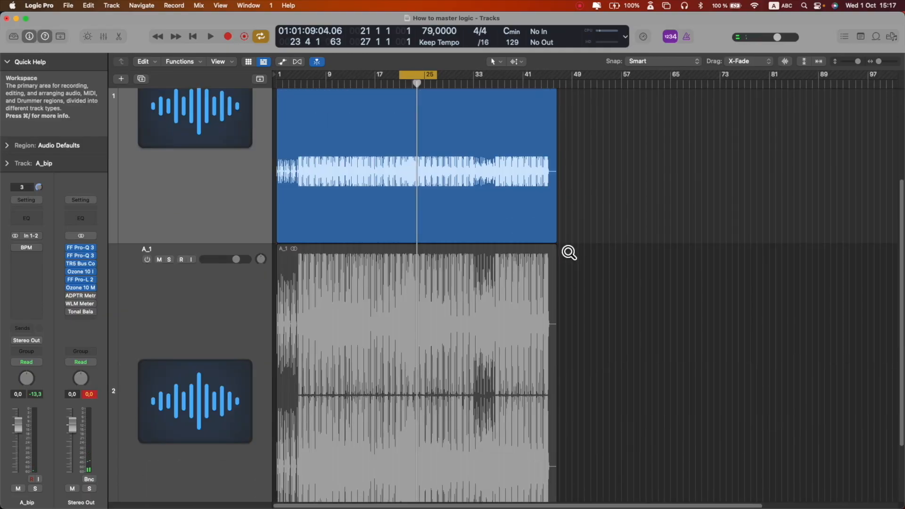
pyautogui.scroll(2, 559, 245)
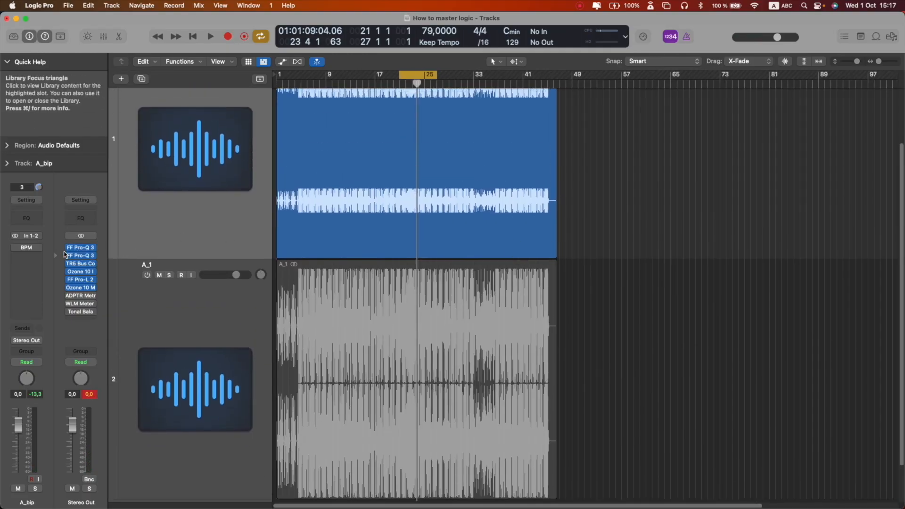
pyautogui.moveTo(70, 273); pyautogui.dragTo(67, 292)
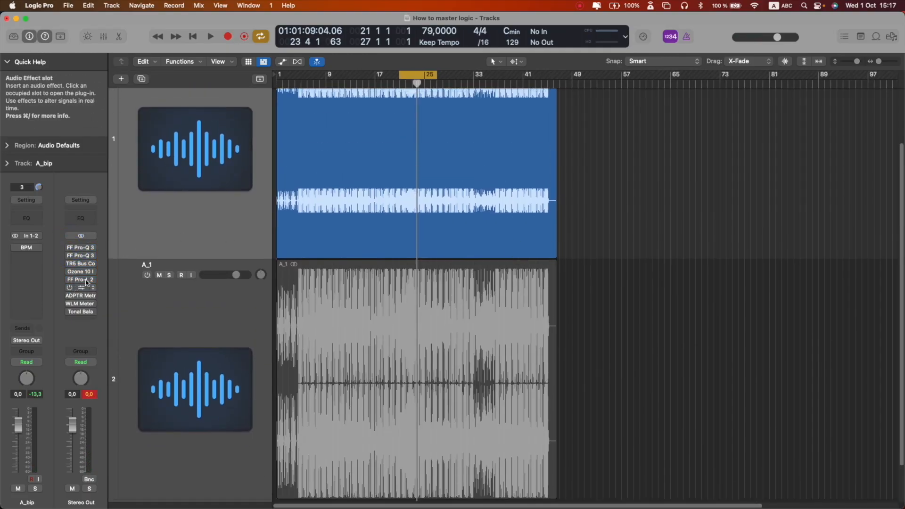
pyautogui.press('space')
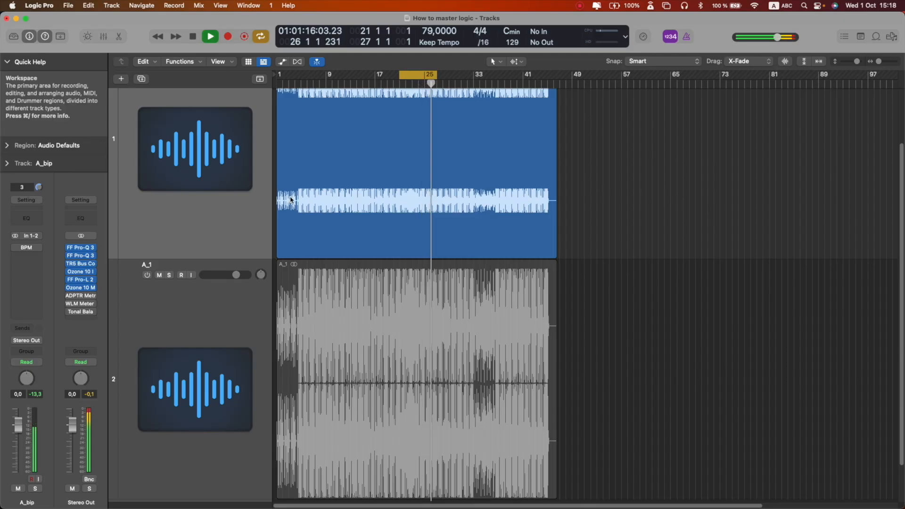
pyautogui.press('space')
# - Turn off the A_bip track, turn on the A_1 reference track, and audition it
pyautogui.scroll(3, 199, 200)
pyautogui.click(147, 104)
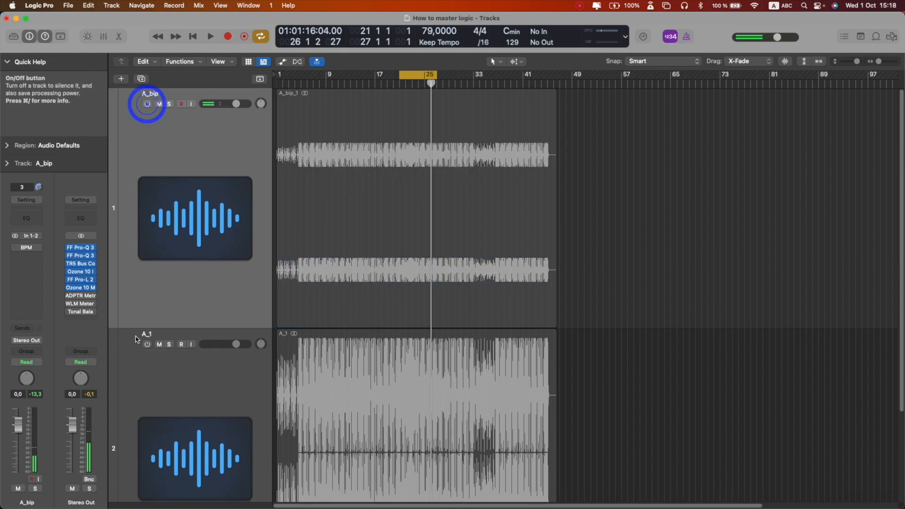
pyautogui.click(147, 344)
pyautogui.press('space')
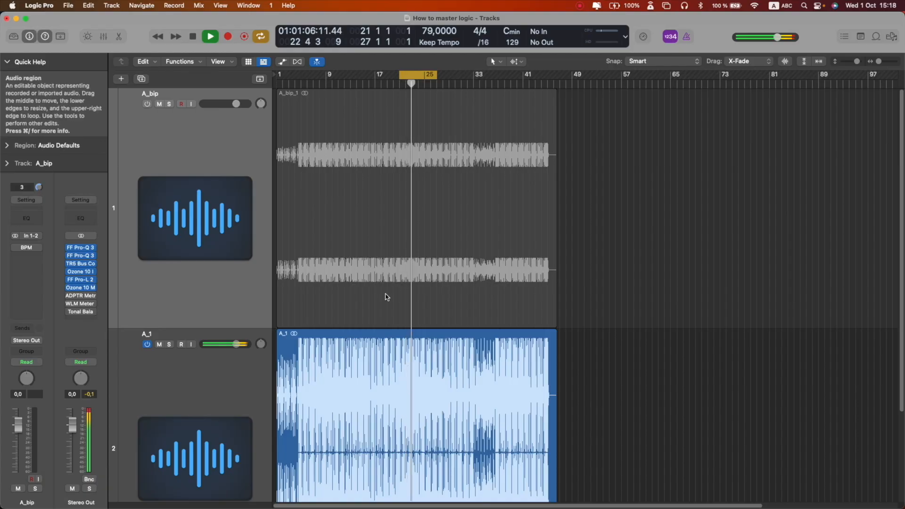
pyautogui.press('space')
# - Turn the A_1 track off and A_bip back on, then audition the mastered mix
pyautogui.click(147, 345)
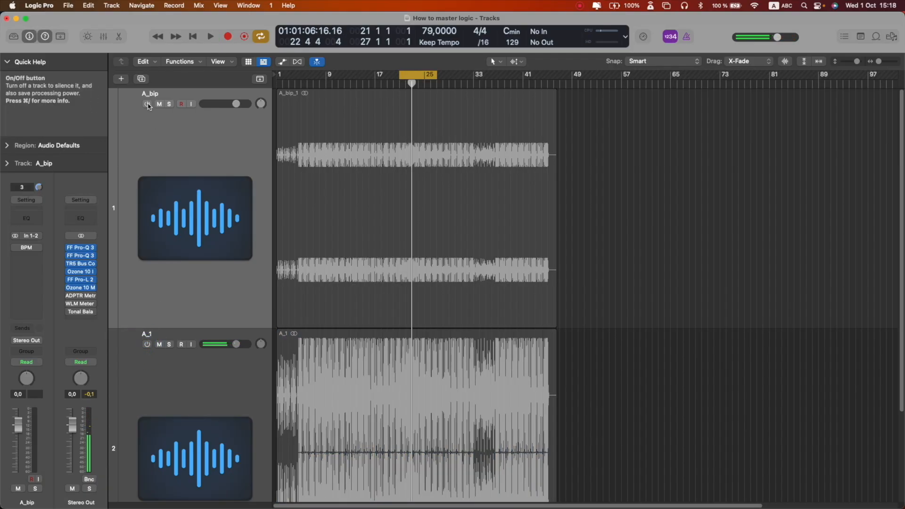
pyautogui.click(147, 104)
pyautogui.press('space')
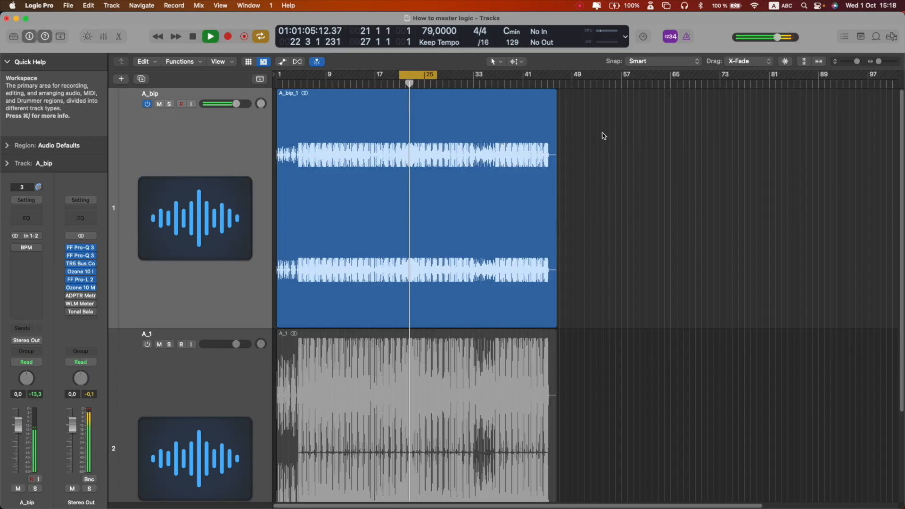
pyautogui.press('space')
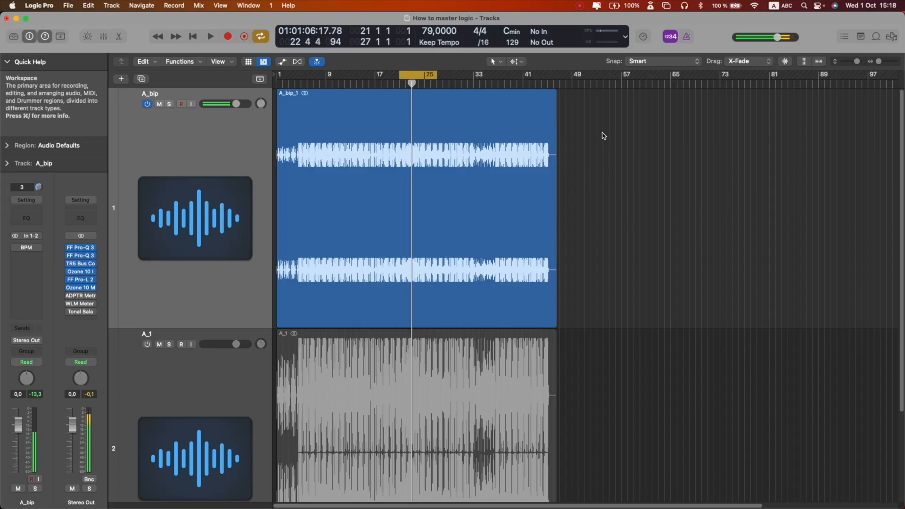